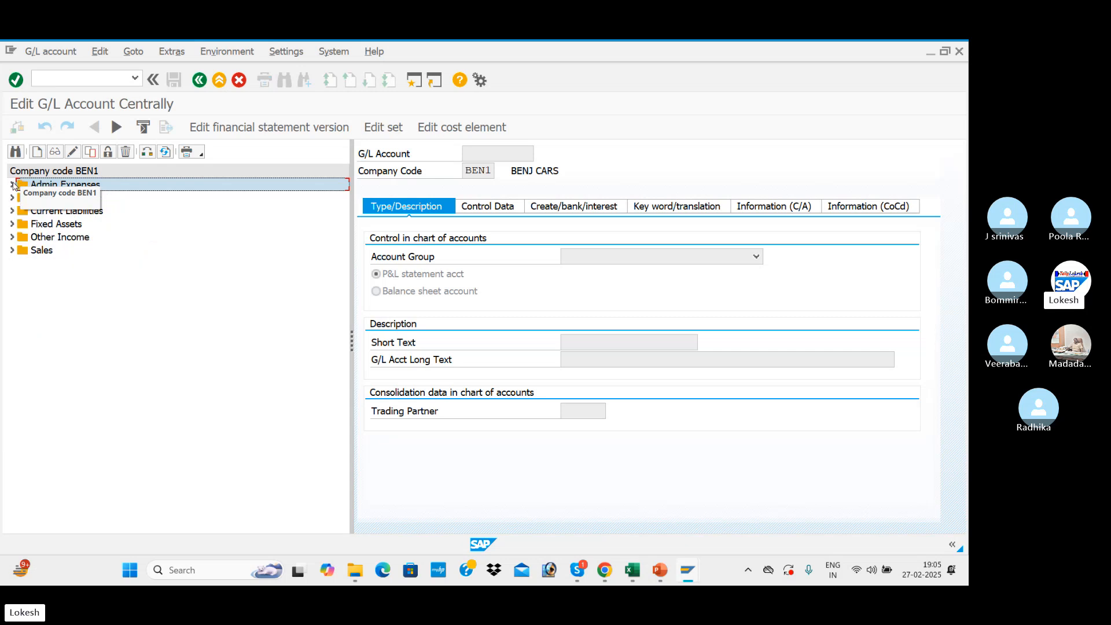
# Open the G/L account document entry transaction with /NFB50.
pyautogui.click(60, 79)
pyautogui.write('/')
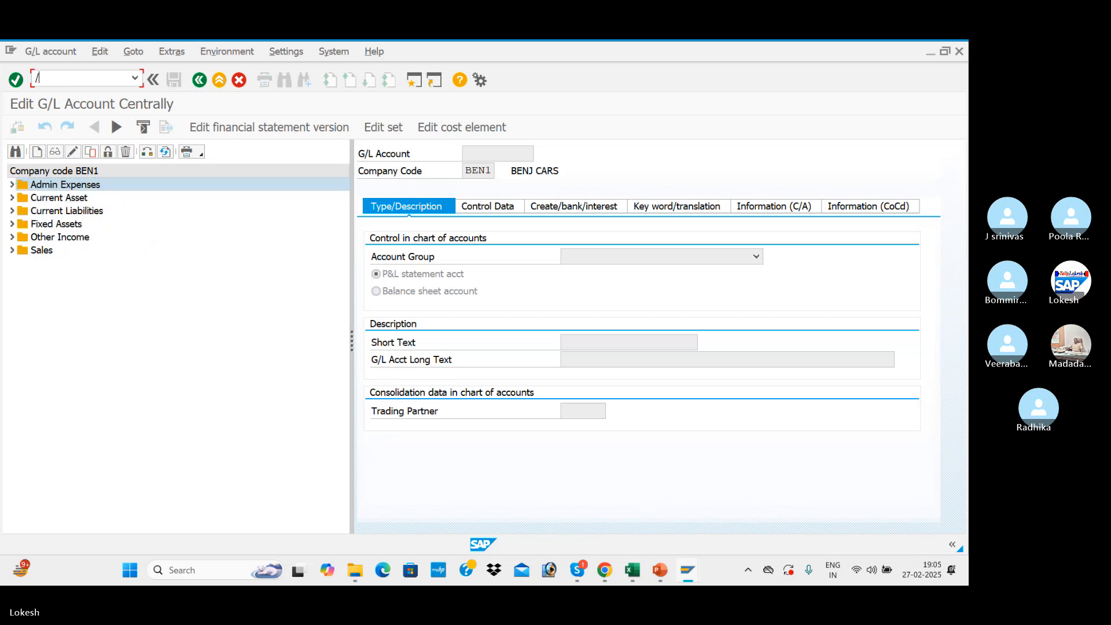
pyautogui.write('NFB50')
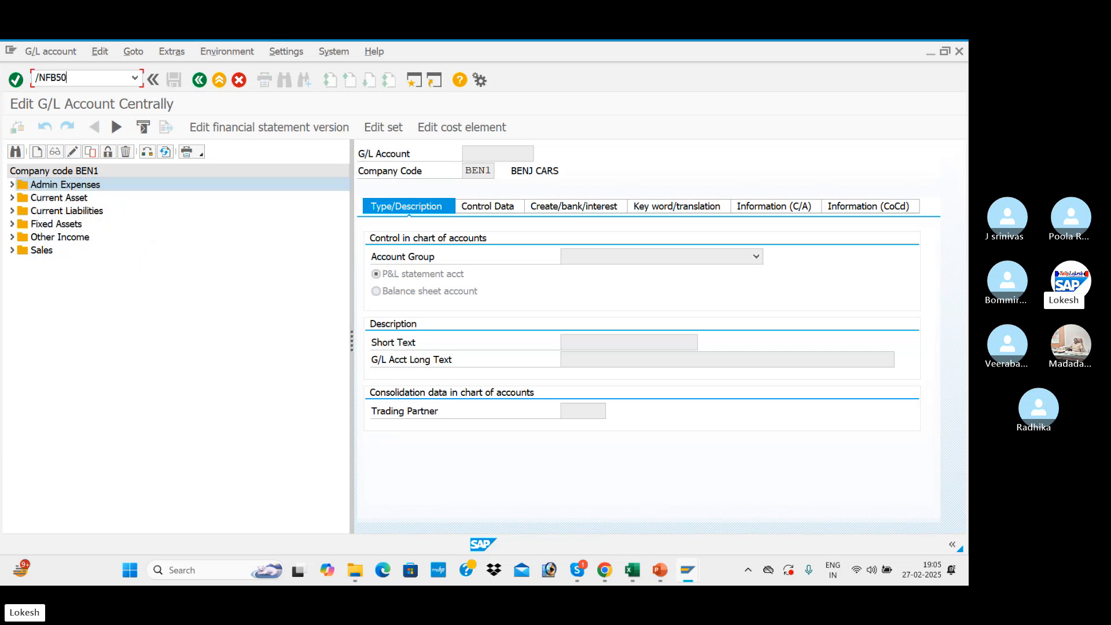
pyautogui.press('Return')
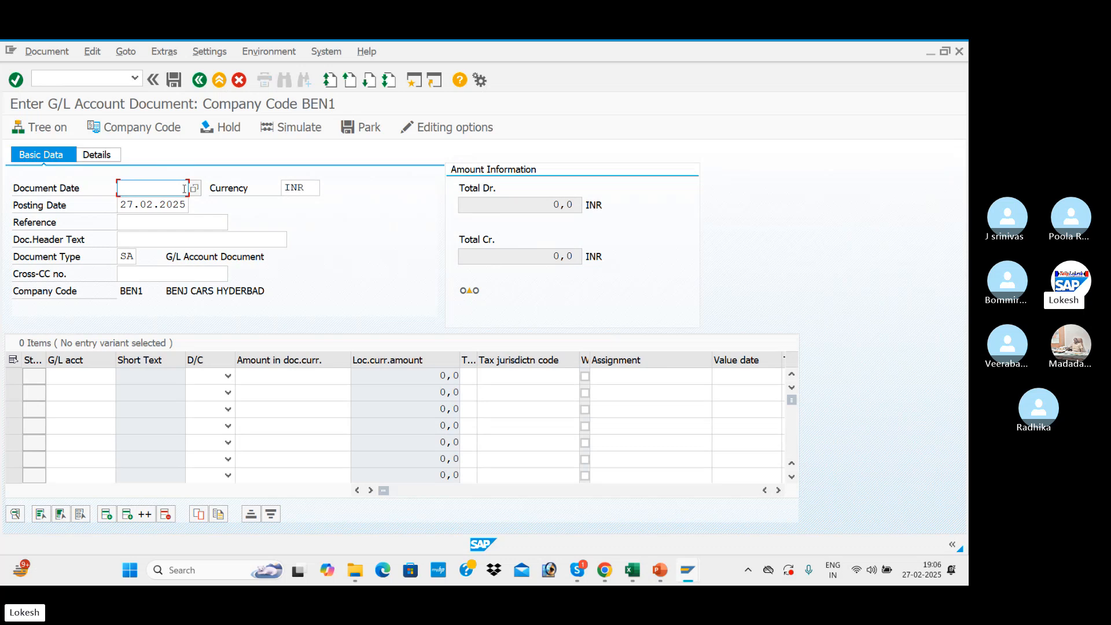
# Set the document date to 27.02.2025 and keep the INR currency.
pyautogui.write('27.')
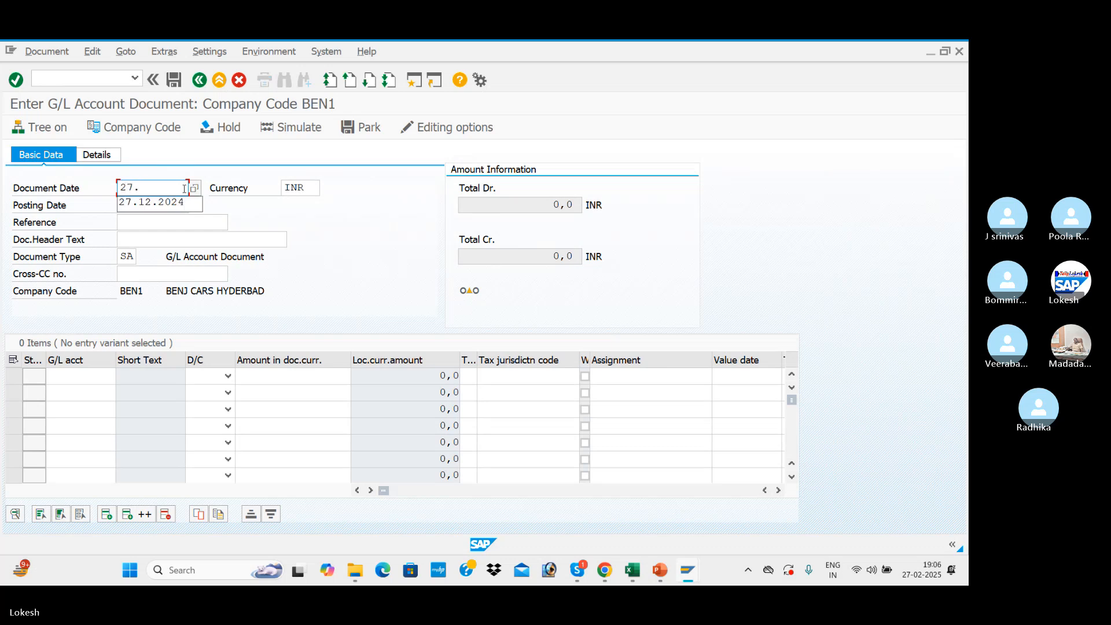
pyautogui.write('02.2025')
pyautogui.press('Tab')
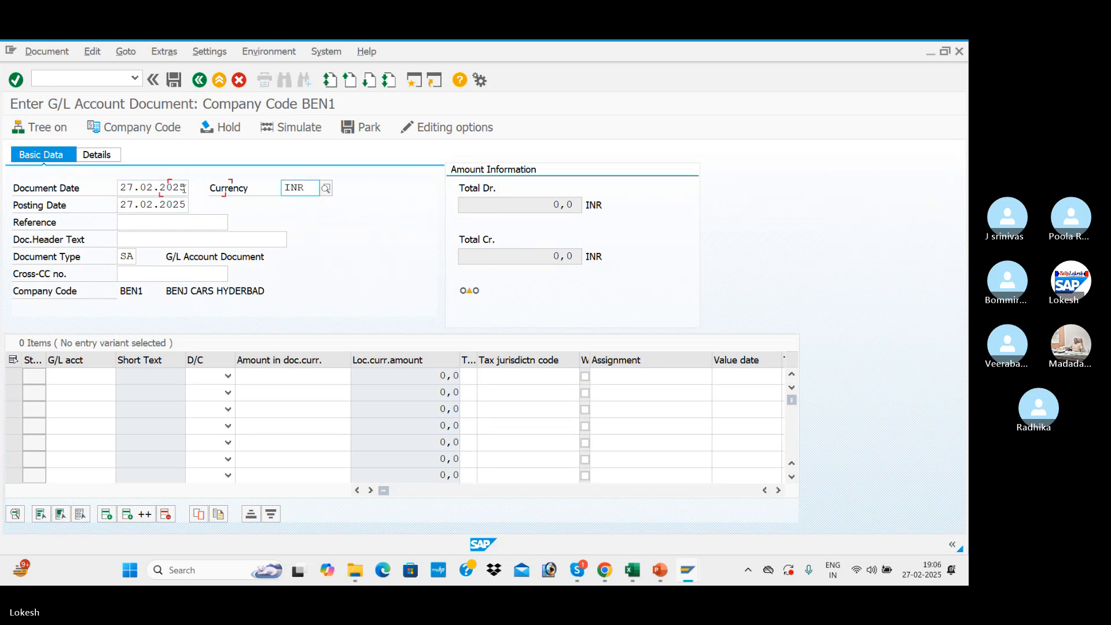
pyautogui.press('Tab')
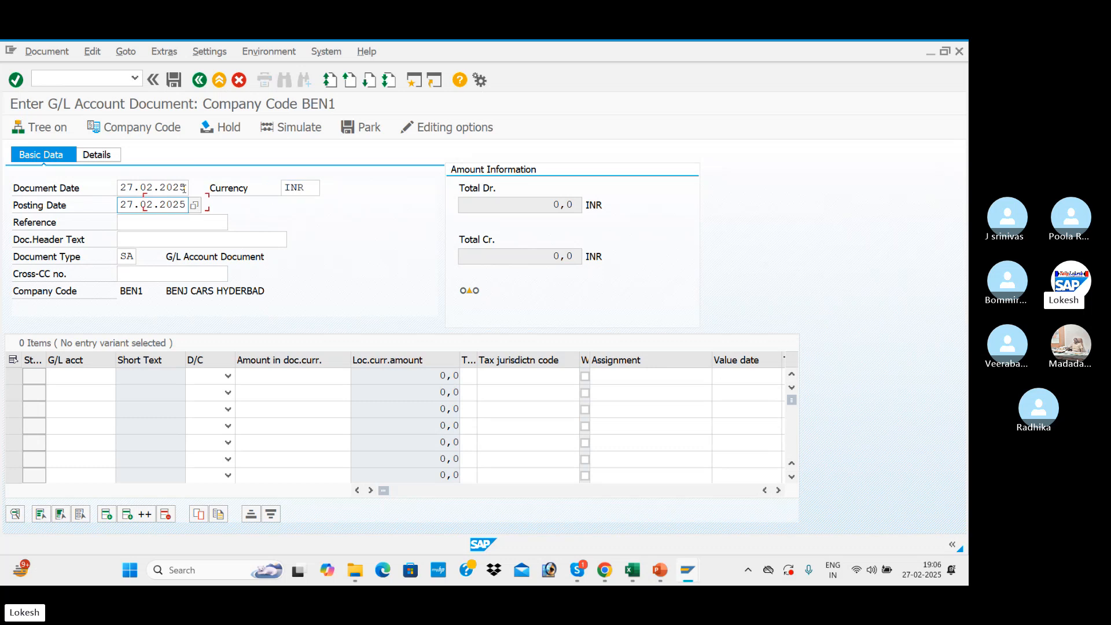
# Enter 006 as the document's reference.
pyautogui.press('Tab')
pyautogui.write('005')
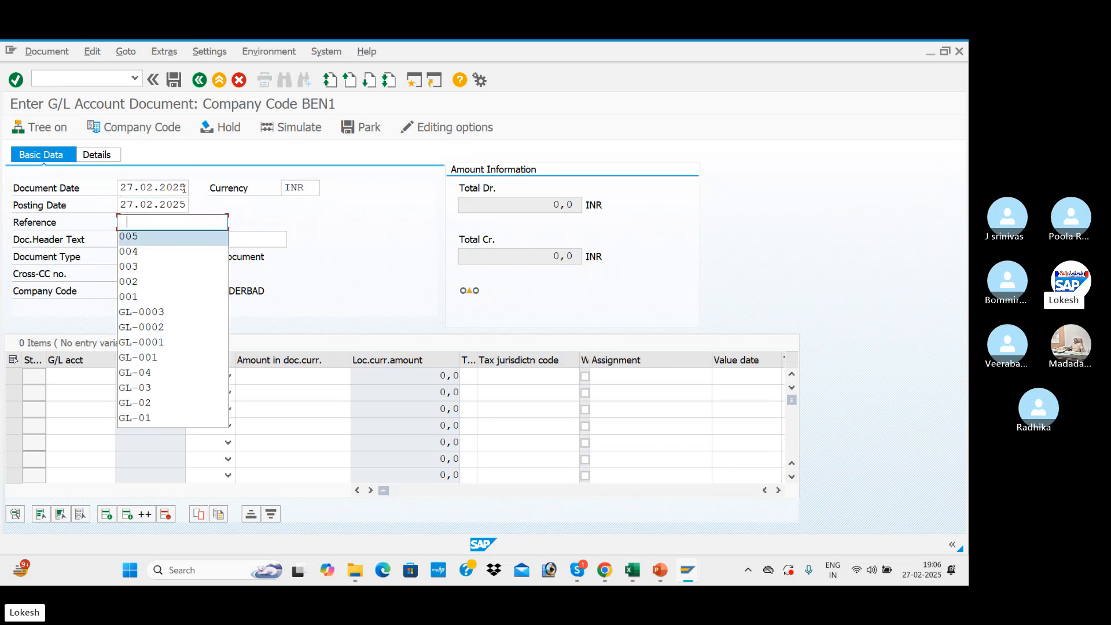
pyautogui.press('Tab')
pyautogui.click(155, 220)
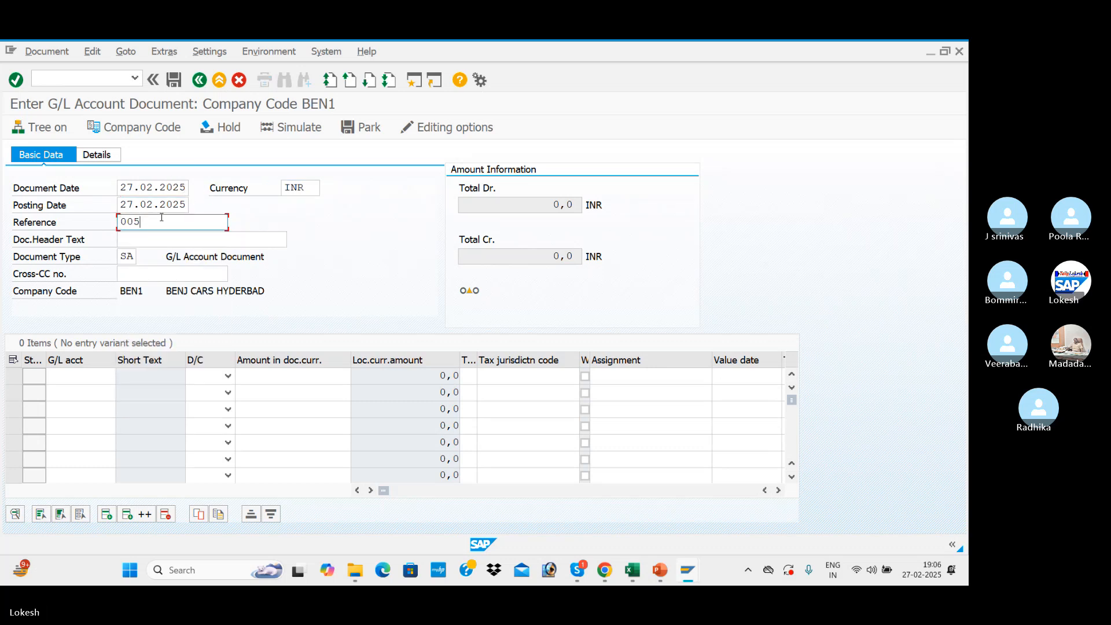
pyautogui.press('BackSpace')
pyautogui.write('6')
# Set the document header text to RENT A/C, keep document type SA, and go to the first line item.
pyautogui.press('Tab')
pyautogui.press('Down')
pyautogui.press('Down')
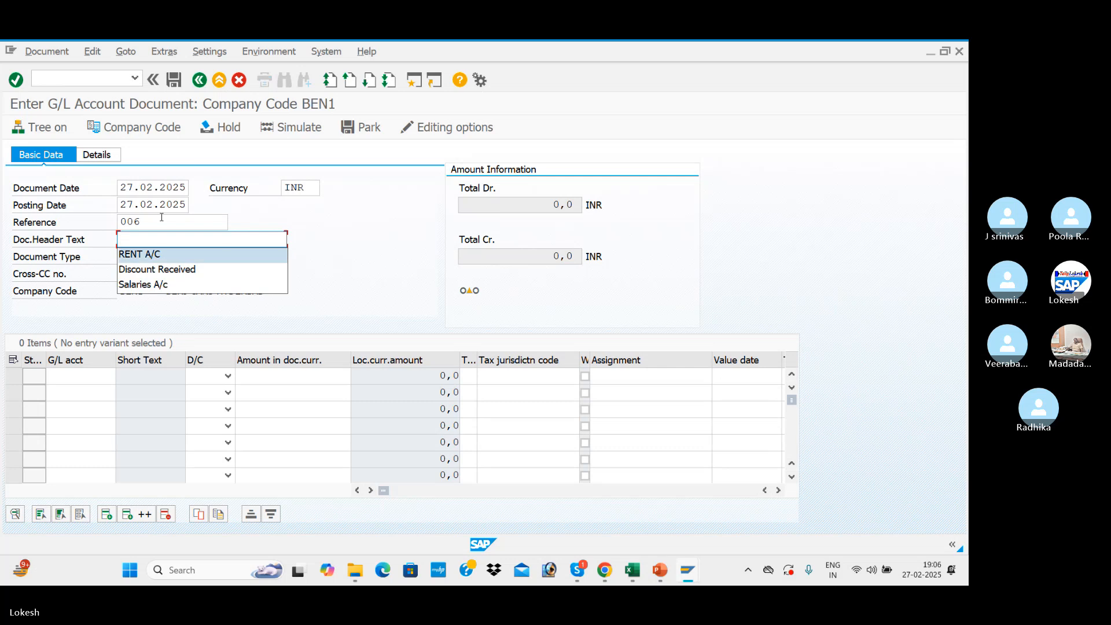
pyautogui.press('Tab')
pyautogui.press('Tab')
pyautogui.press('Tab')
pyautogui.press('Tab')
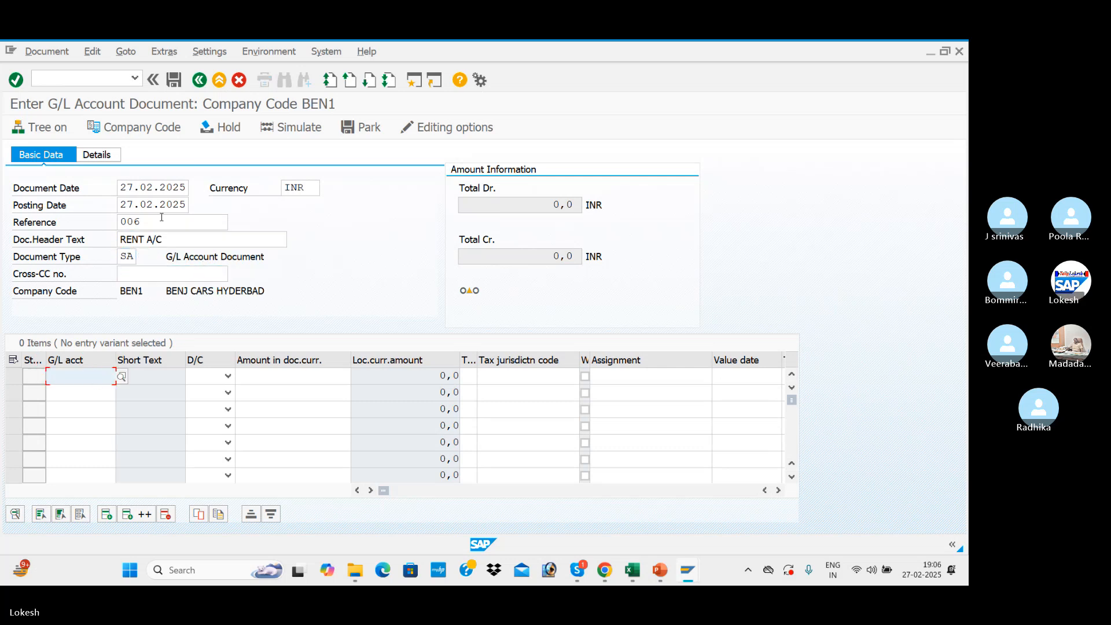
# Look up the company code's G/L accounts and assign Rent Account 400001 to the first line item.
pyautogui.click(122, 378)
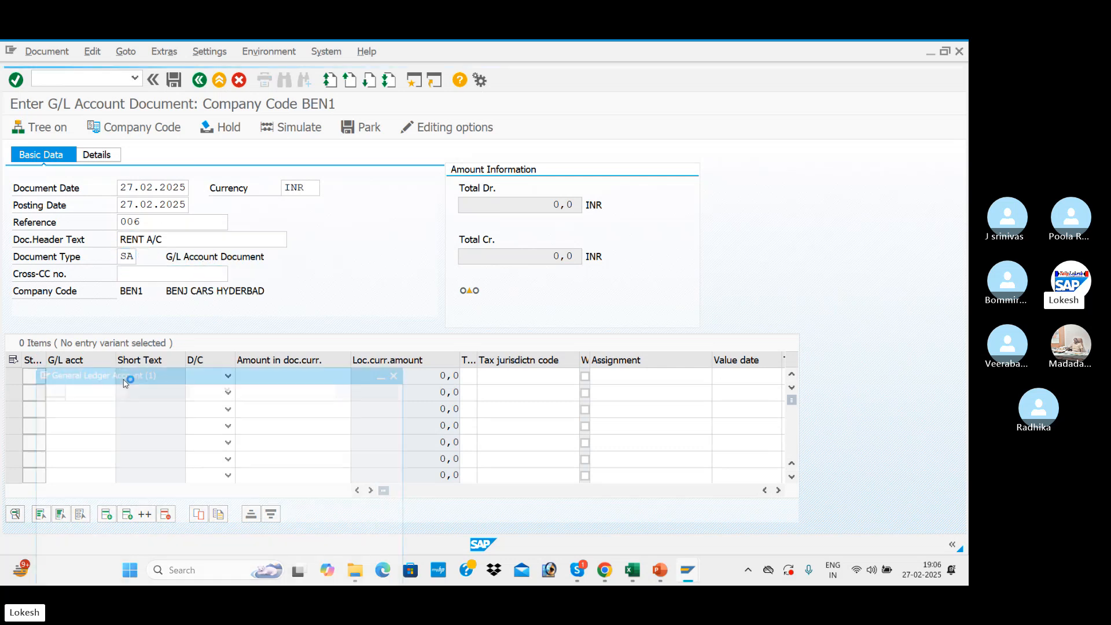
pyautogui.press('Return')
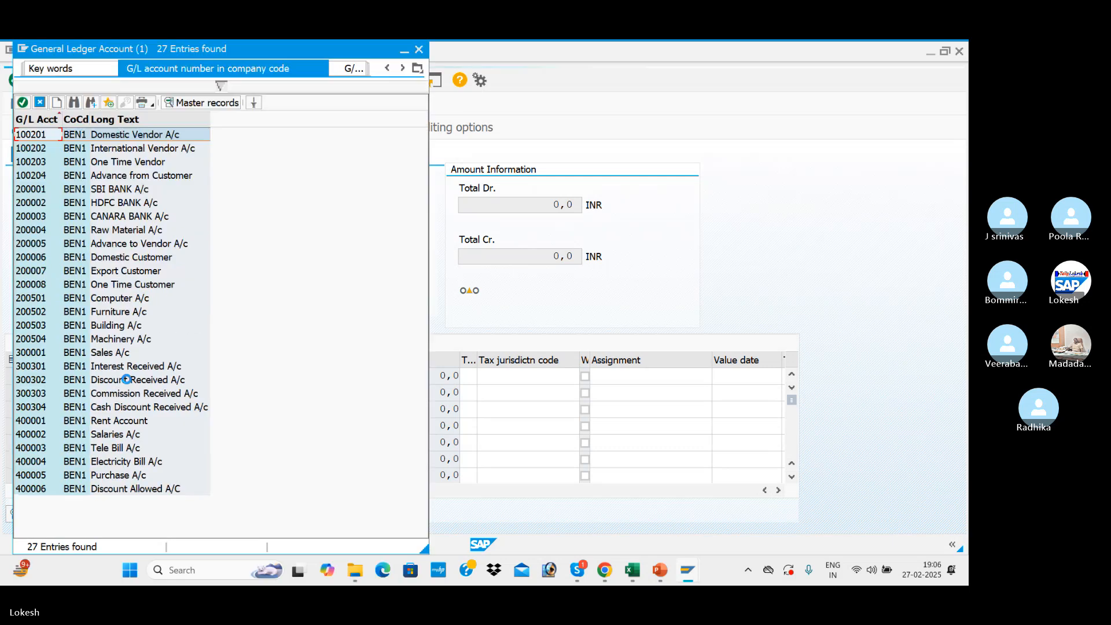
pyautogui.doubleClick(115, 426)
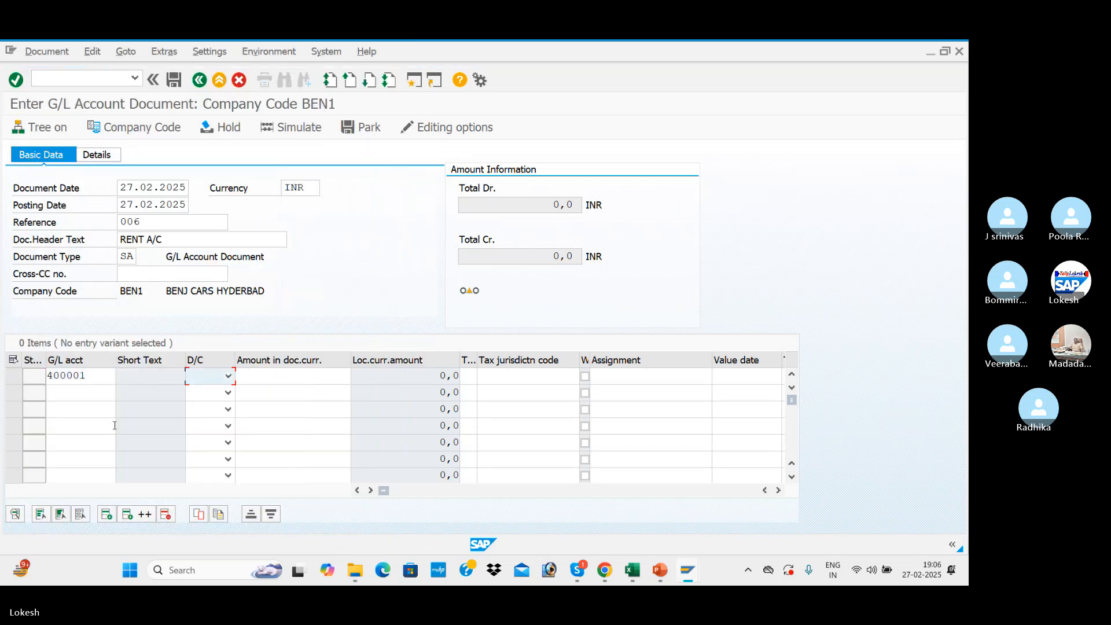
# Make the first line item a debit with an amount of 5000.
pyautogui.press('d')
pyautogui.press('Tab')
pyautogui.press('Down')
pyautogui.press('Down')
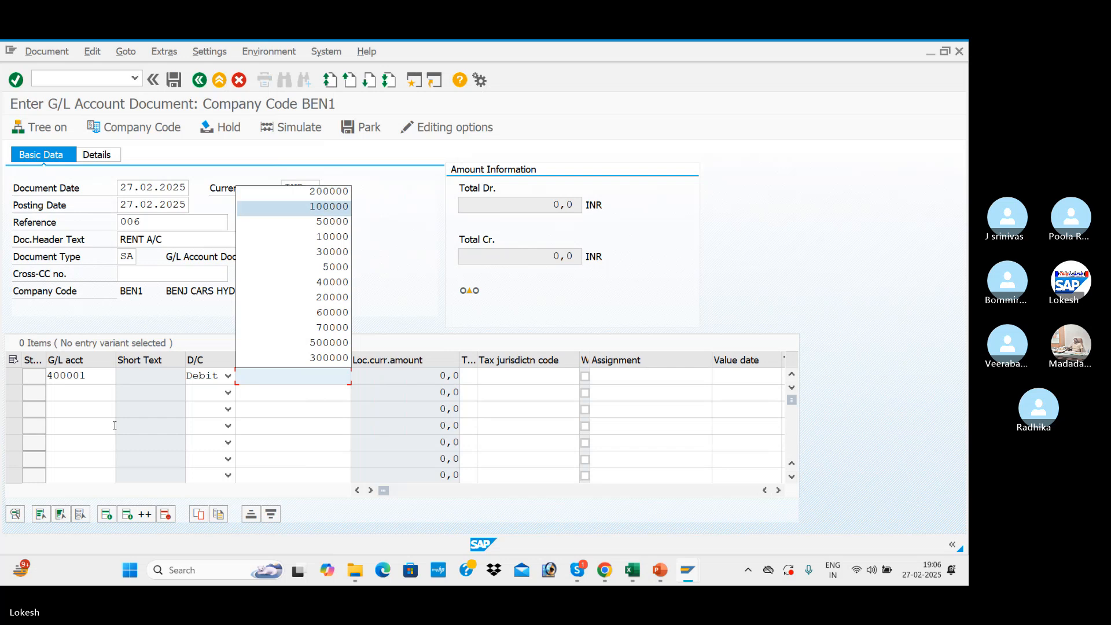
pyautogui.press('Down')
pyautogui.press('Down')
pyautogui.press('Down')
pyautogui.press('Down')
pyautogui.press('Return')
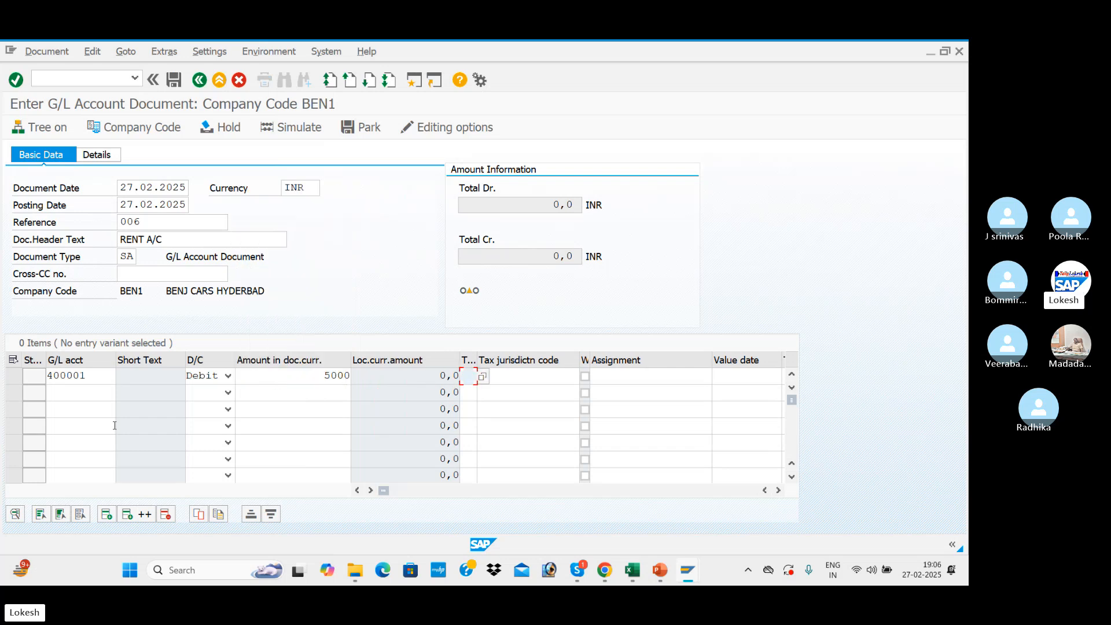
pyautogui.press('Tab')
pyautogui.press('Tab')
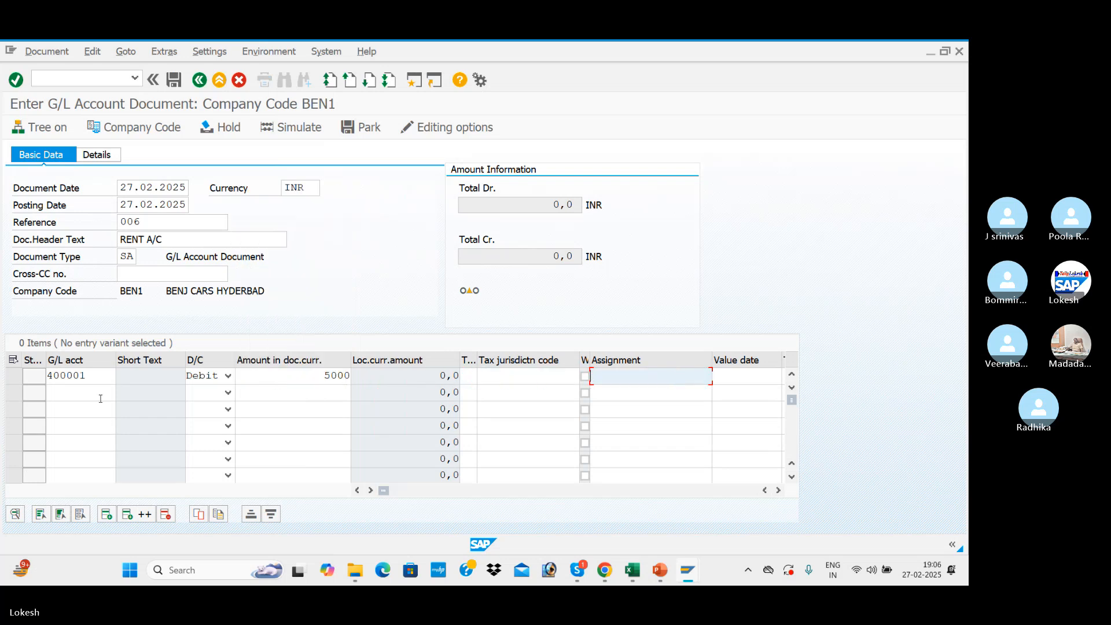
# Look up the G/L accounts and assign SBI BANK A/c 200001 to the second line item.
pyautogui.click(100, 398)
pyautogui.click(122, 395)
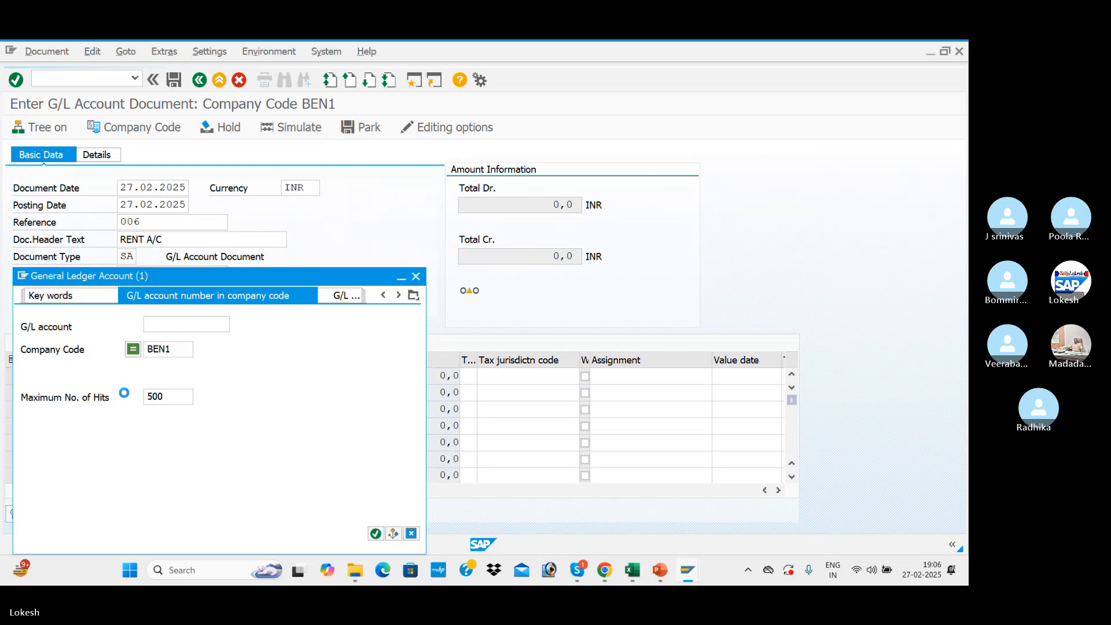
pyautogui.press('Return')
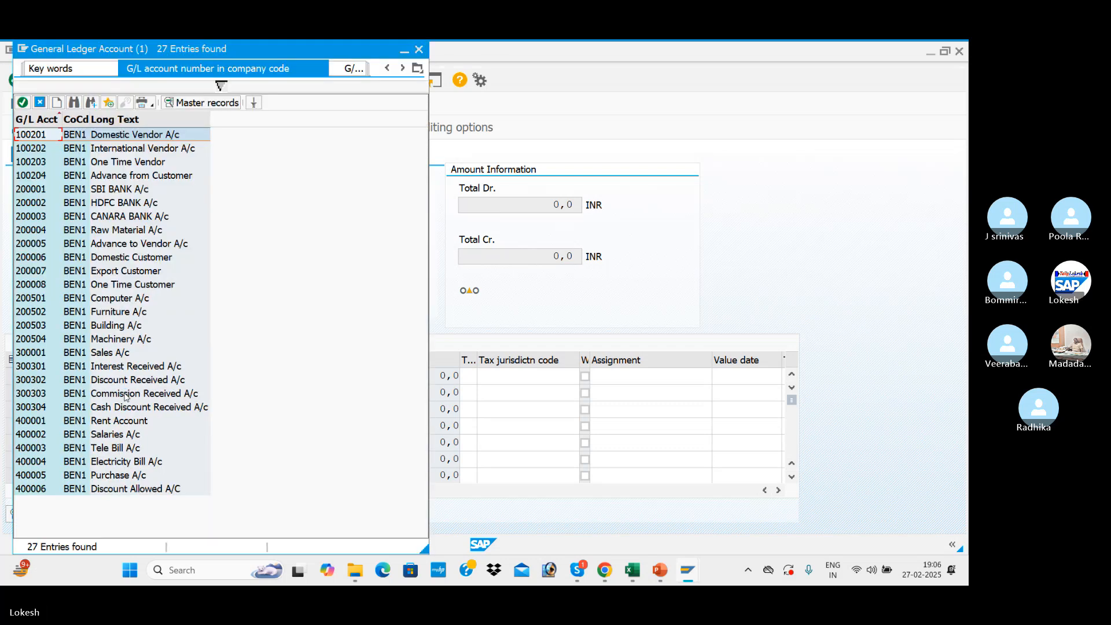
pyautogui.press('Down')
pyautogui.press('Down')
pyautogui.press('Down')
pyautogui.press('Down')
pyautogui.press('Down')
pyautogui.press('Down')
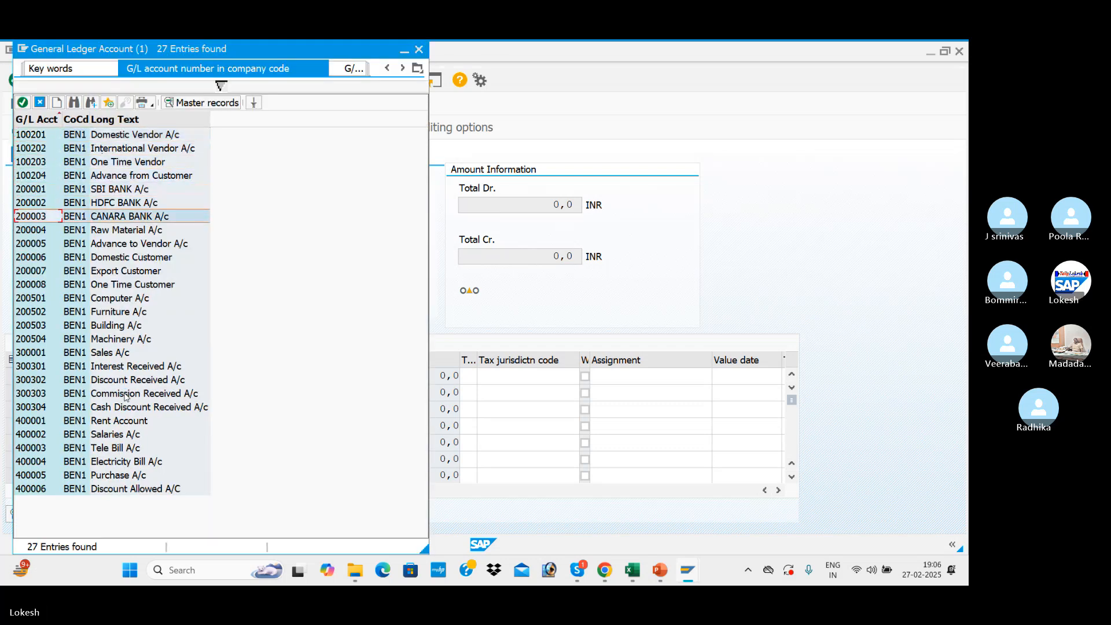
pyautogui.press('Up')
pyautogui.press('Up')
pyautogui.press('Return')
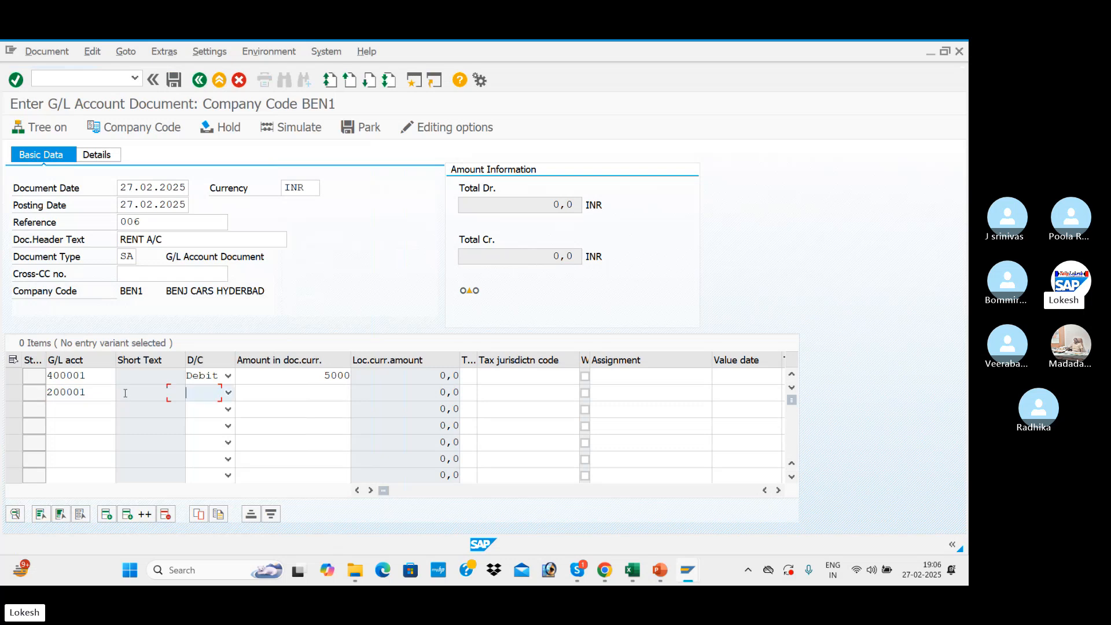
# Make the SBI bank line item a credit with an amount of 5000.
pyautogui.press('Tab')
pyautogui.press('Tab')
pyautogui.write('5000')
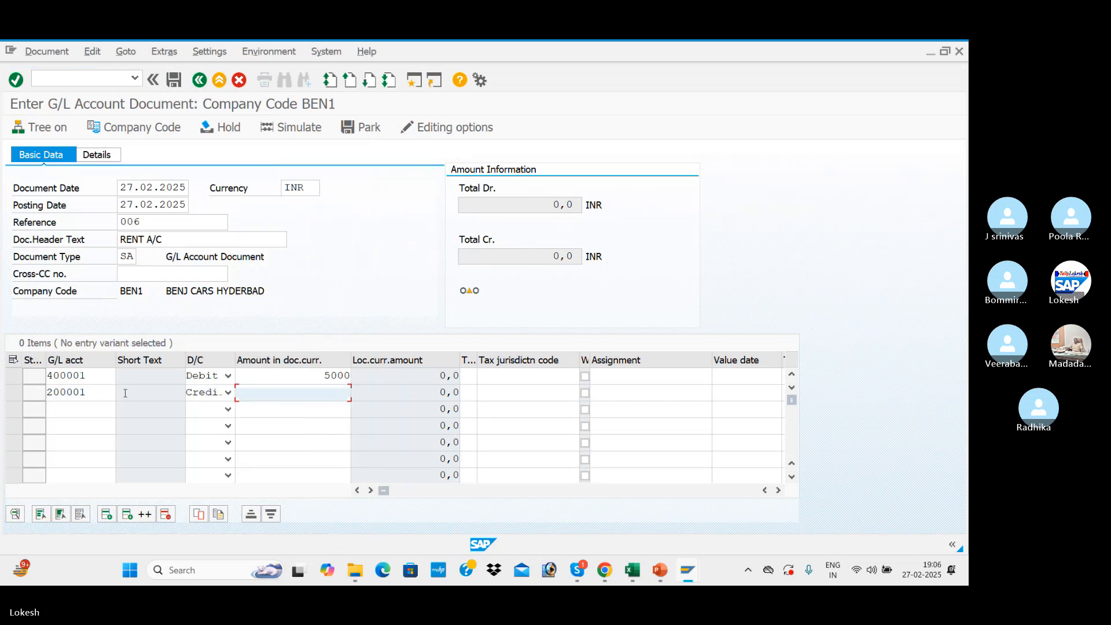
pyautogui.press('Tab')
# Simulate the rent payment document and post it.
pyautogui.press('Return')
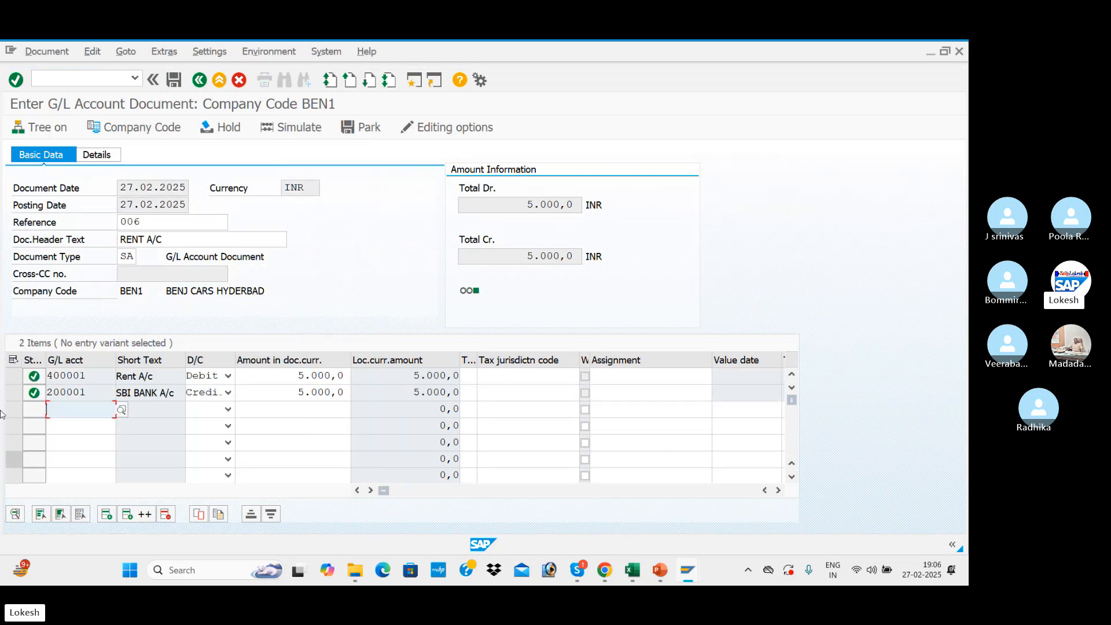
pyautogui.click(305, 135)
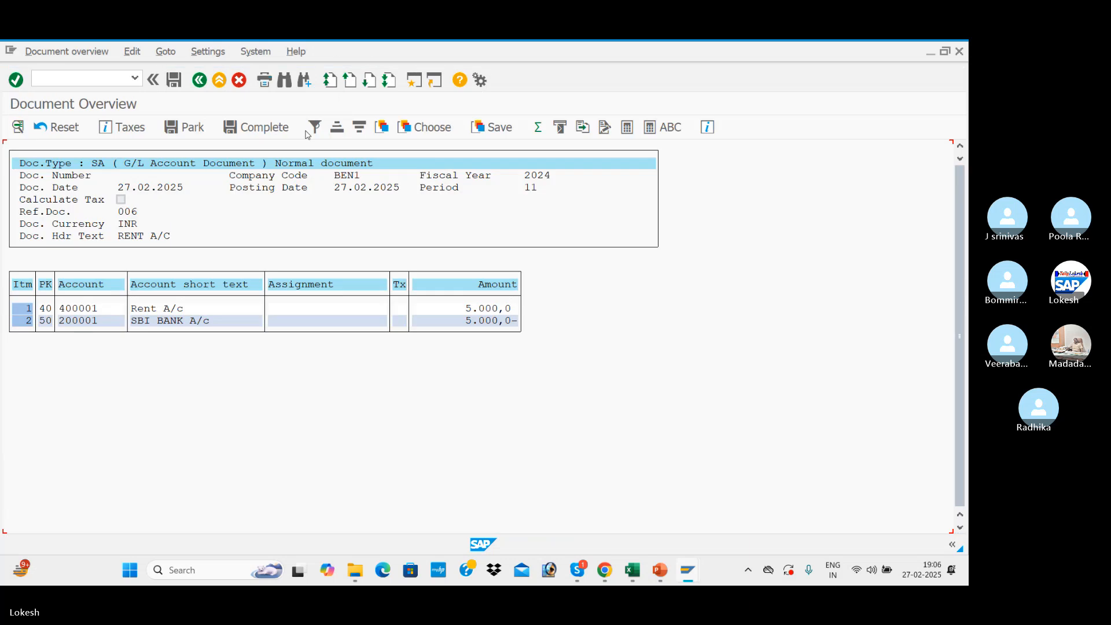
pyautogui.click(174, 80)
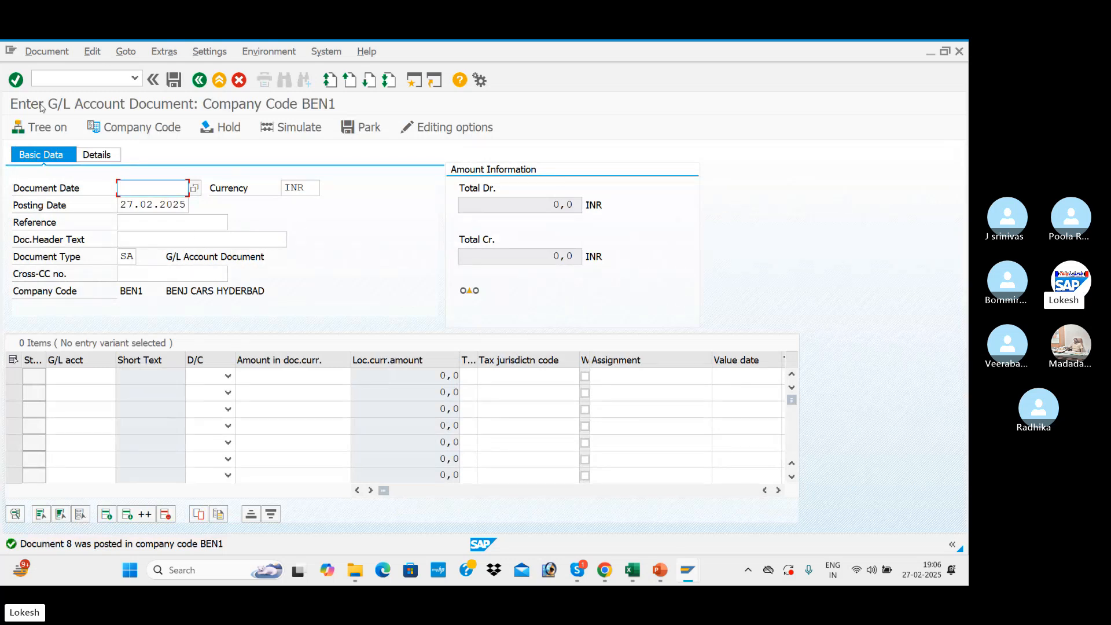
# Start another G/L document with the document date 27.02.2025, keeping the proposed currency and posting date.
pyautogui.click(162, 181)
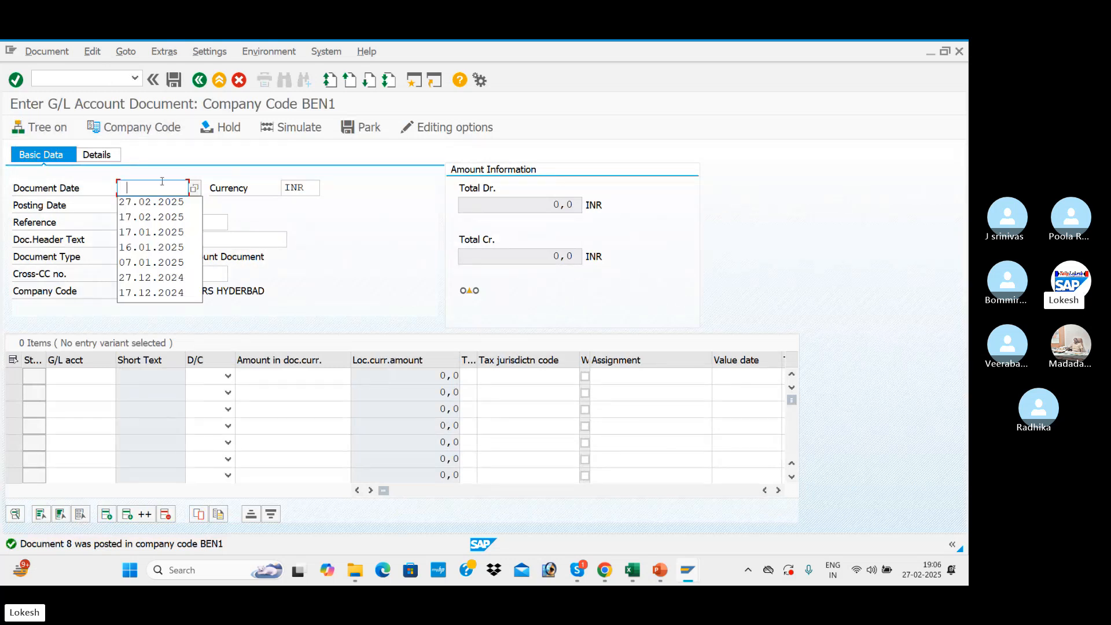
pyautogui.press('Down')
pyautogui.press('Tab')
# Enter 007 as the new document's reference.
pyautogui.press('Tab')
pyautogui.press('Tab')
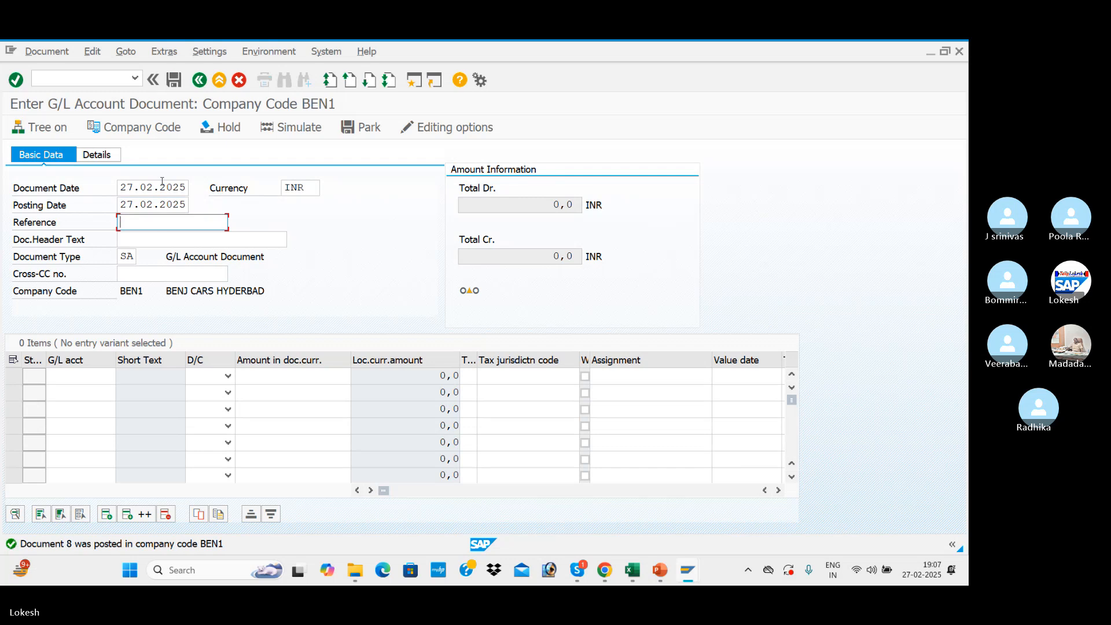
pyautogui.press('Down')
pyautogui.press('Tab')
pyautogui.click(169, 220)
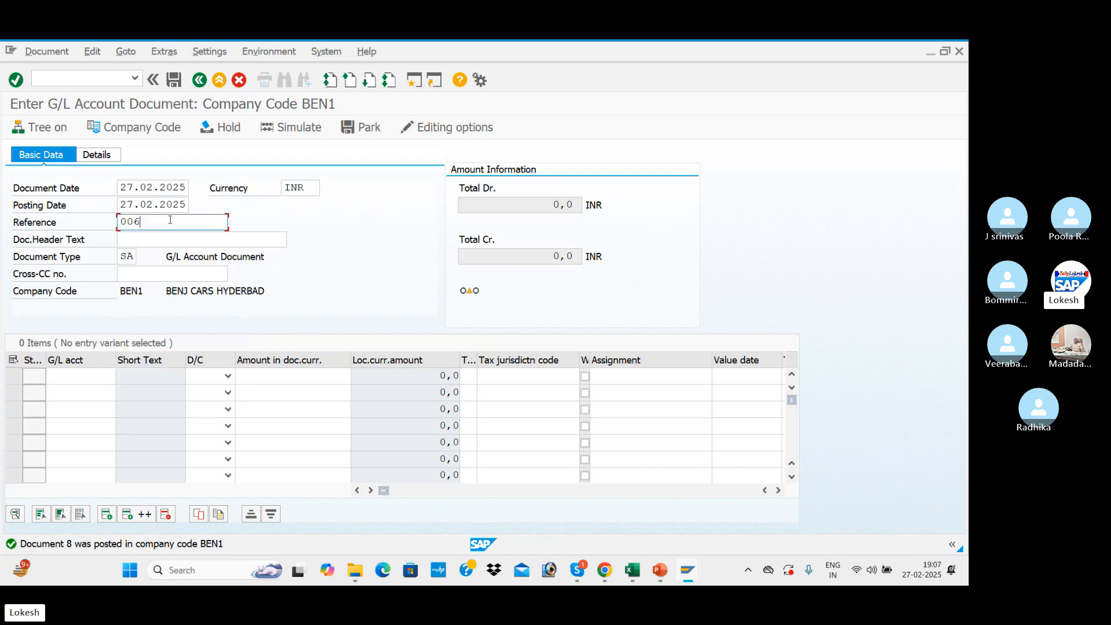
pyautogui.press('BackSpace')
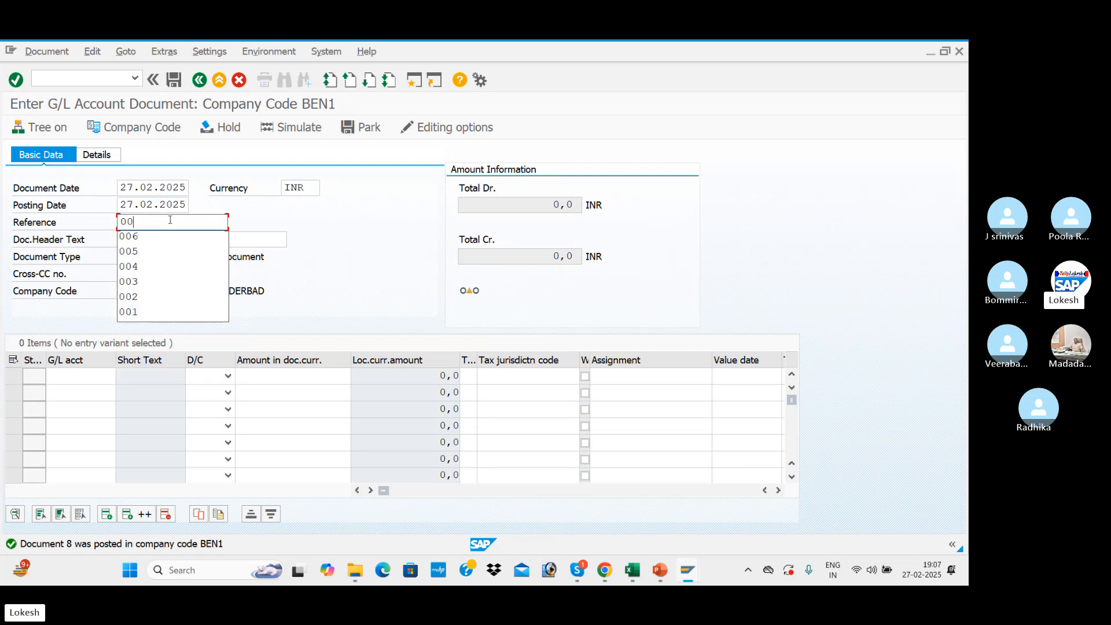
pyautogui.write('7')
# Set the new document's header text to RENT A/C and go to its first line item.
pyautogui.press('Tab')
pyautogui.press('Down')
pyautogui.press('Tab')
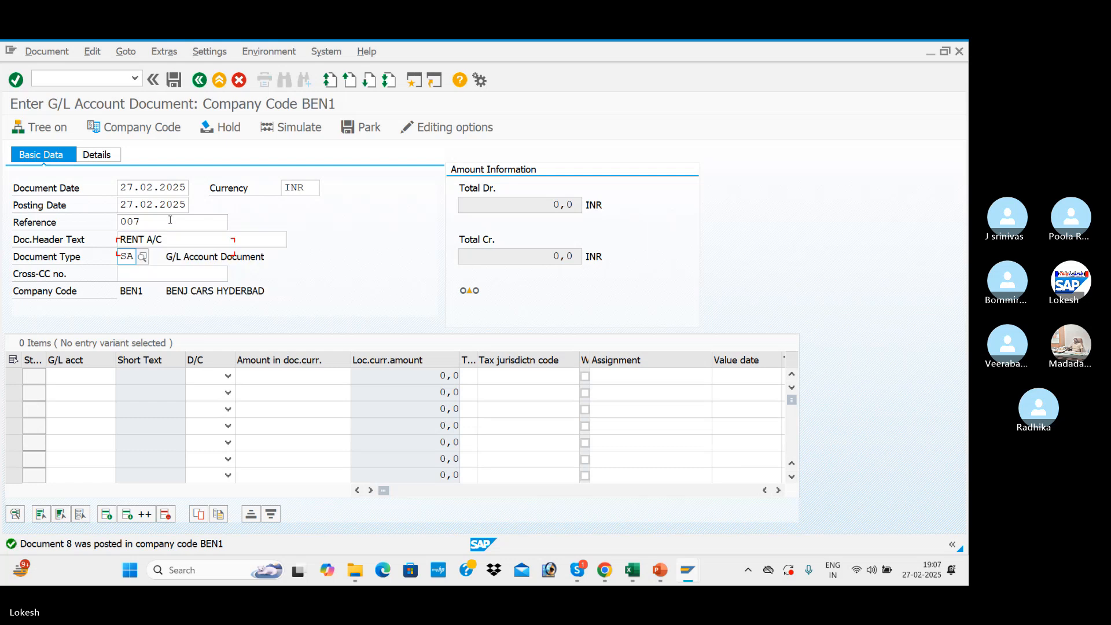
pyautogui.press('Tab')
pyautogui.press('Tab')
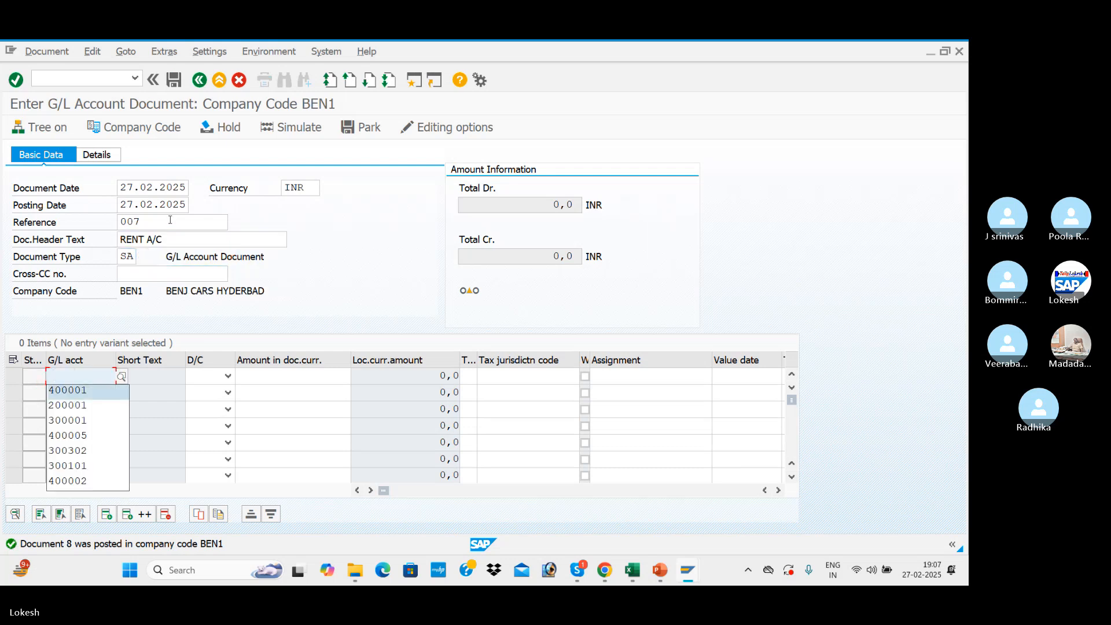
# Fill the first line item with G/L account 400001 as a debit of 5000.
pyautogui.press('Tab')
pyautogui.press('d')
pyautogui.press('Tab')
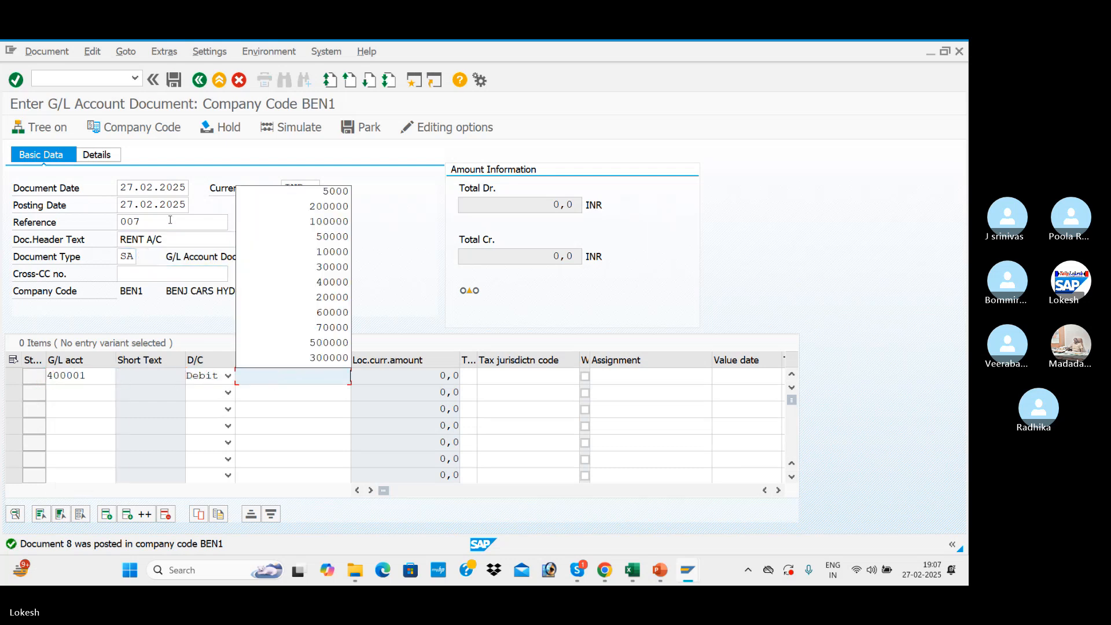
pyautogui.press('Down')
pyautogui.press('Tab')
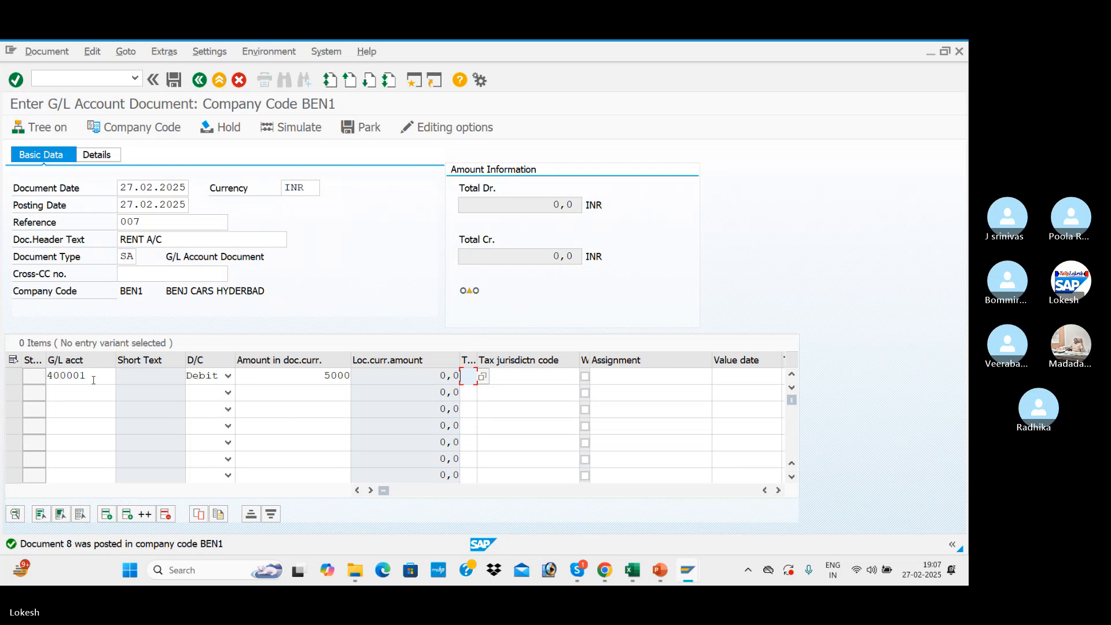
# Fill the second line item with G/L account 200001 as a credit of 5000.
pyautogui.click(97, 390)
pyautogui.press('Down')
pyautogui.press('Down')
pyautogui.press('Tab')
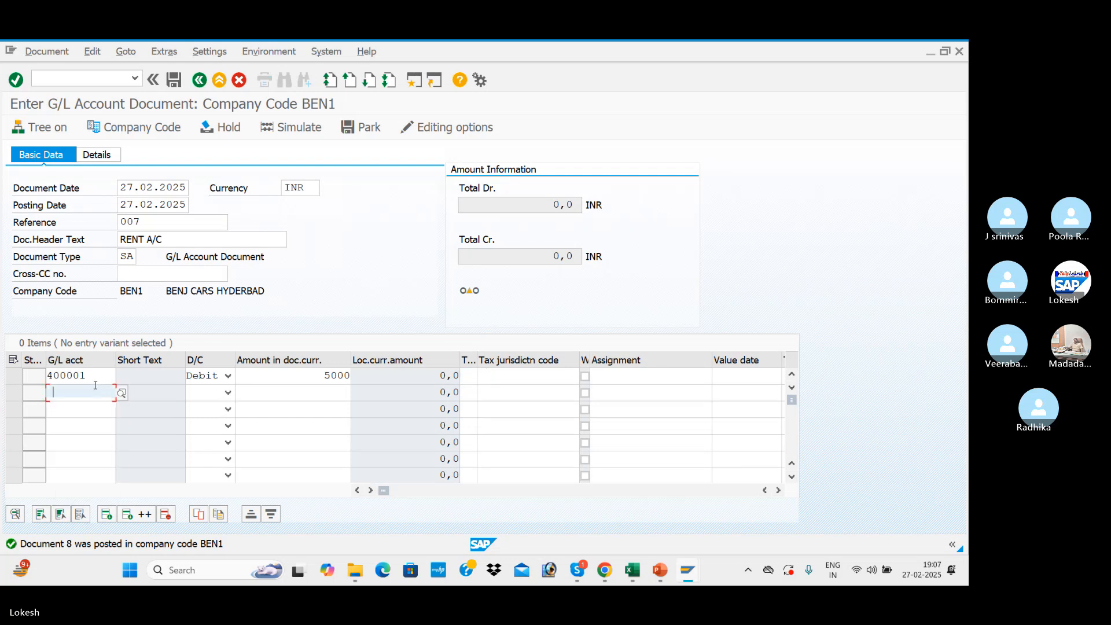
pyautogui.press('c')
pyautogui.press('Tab')
pyautogui.press('Down')
pyautogui.press('Down')
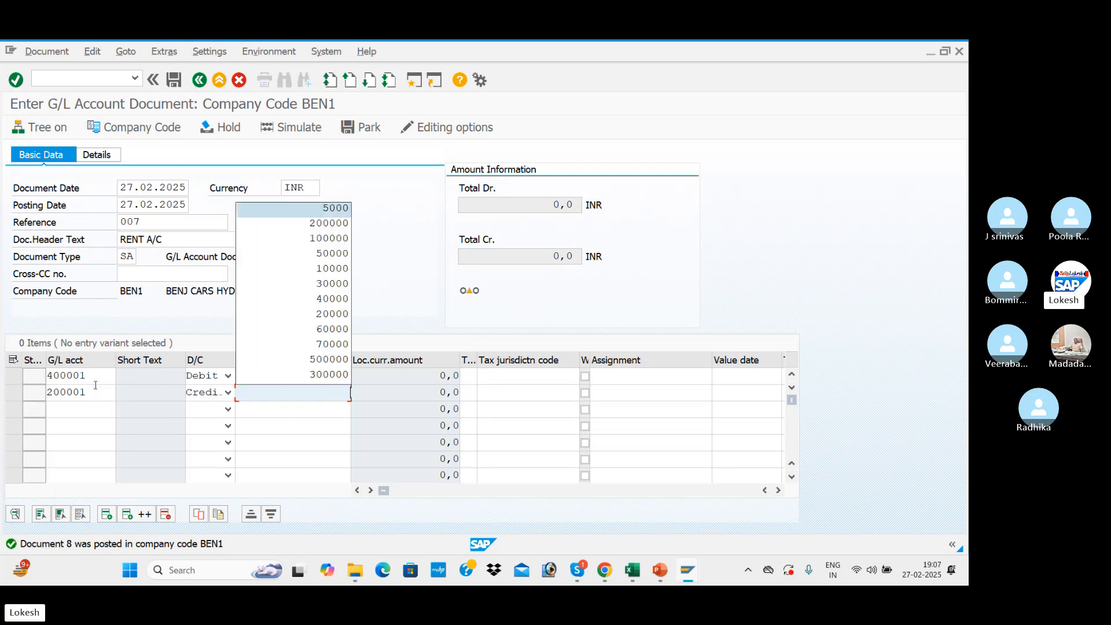
pyautogui.press('Tab')
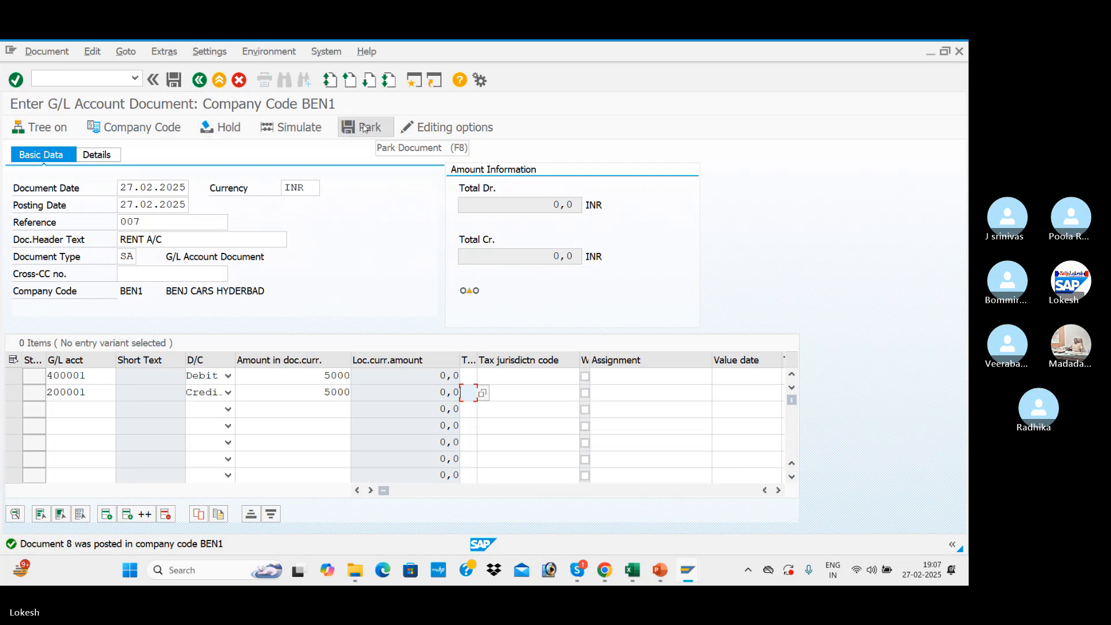
# Simulate the rent payment document and park it without posting.
pyautogui.click(307, 128)
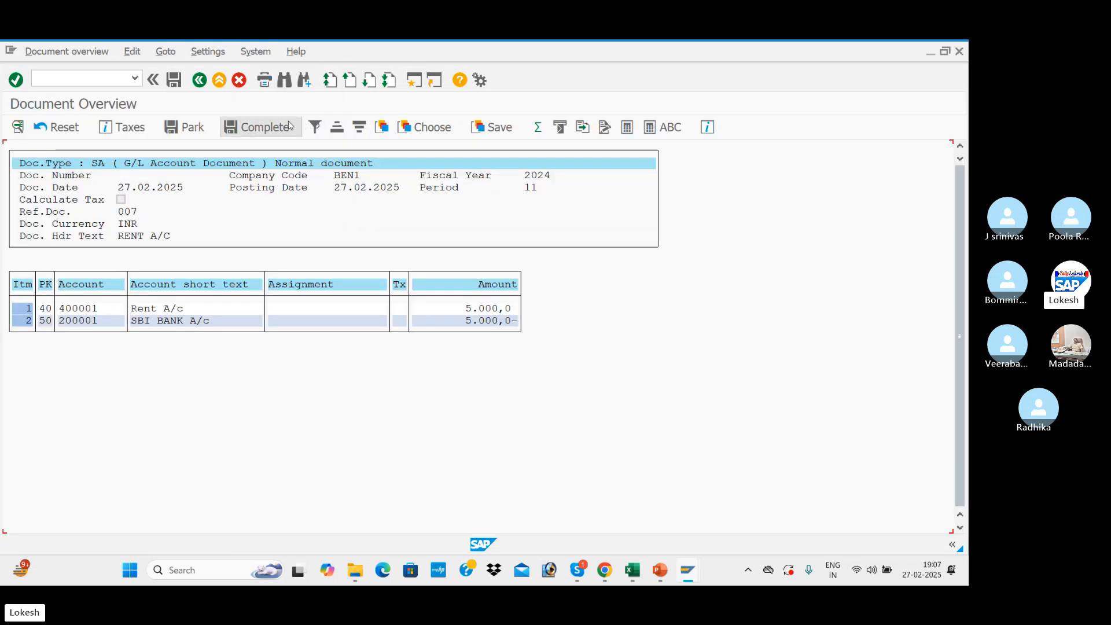
pyautogui.click(185, 134)
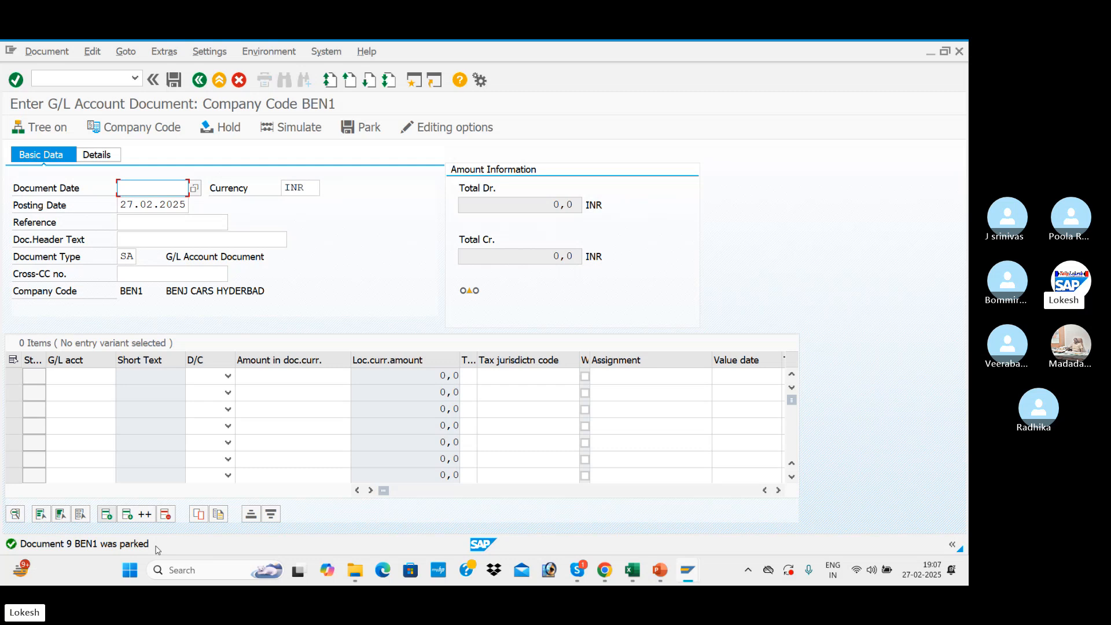
# Leave document entry and start the G/L Account Line Item Display transaction FBL3N.
pyautogui.hotkey('alt', 'Tab')
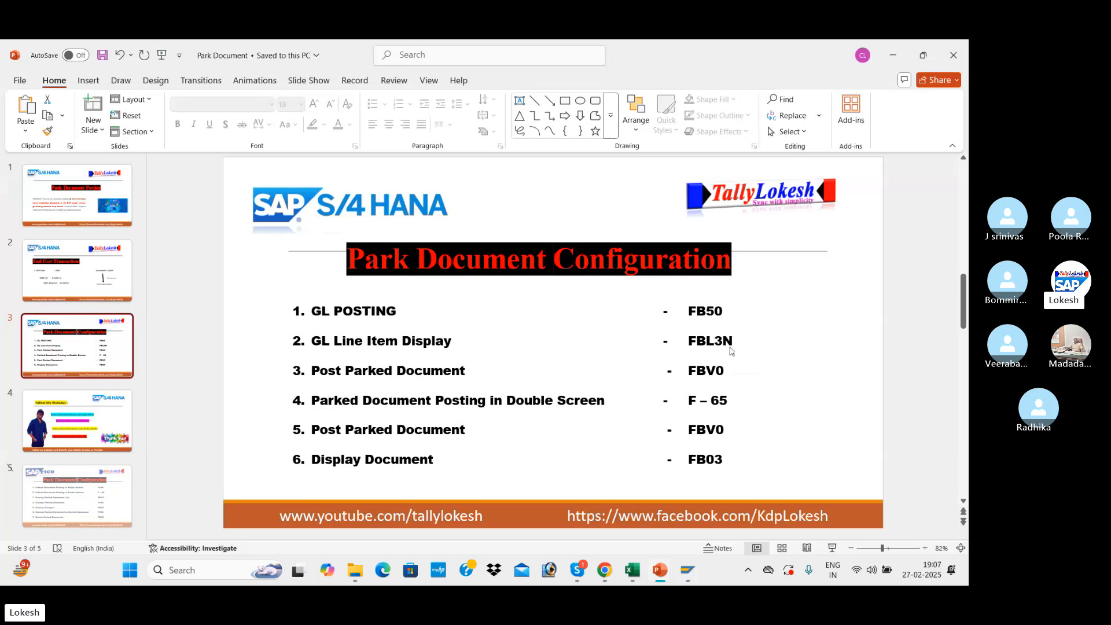
pyautogui.hotkey('alt', 'Tab')
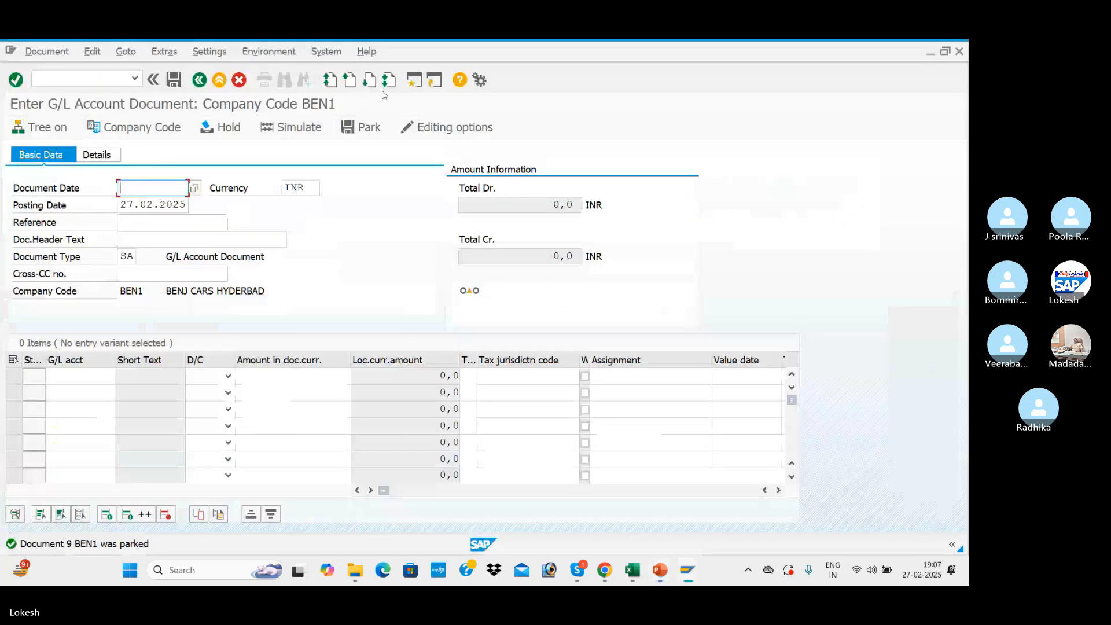
pyautogui.click(101, 79)
pyautogui.write('/')
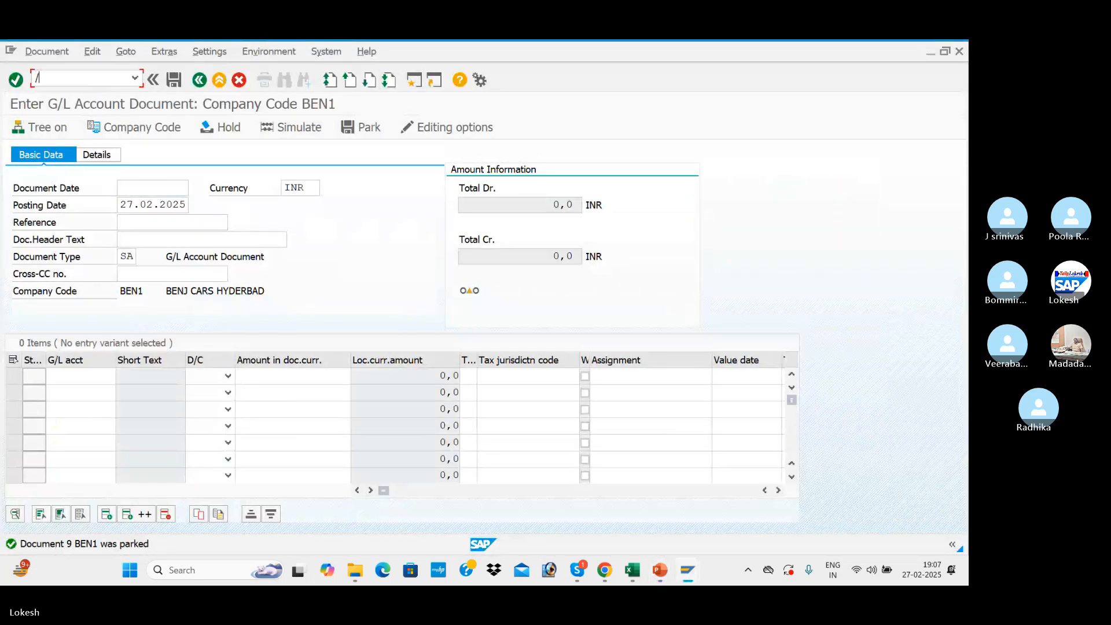
pyautogui.write('NFBL3N')
pyautogui.press('Return')
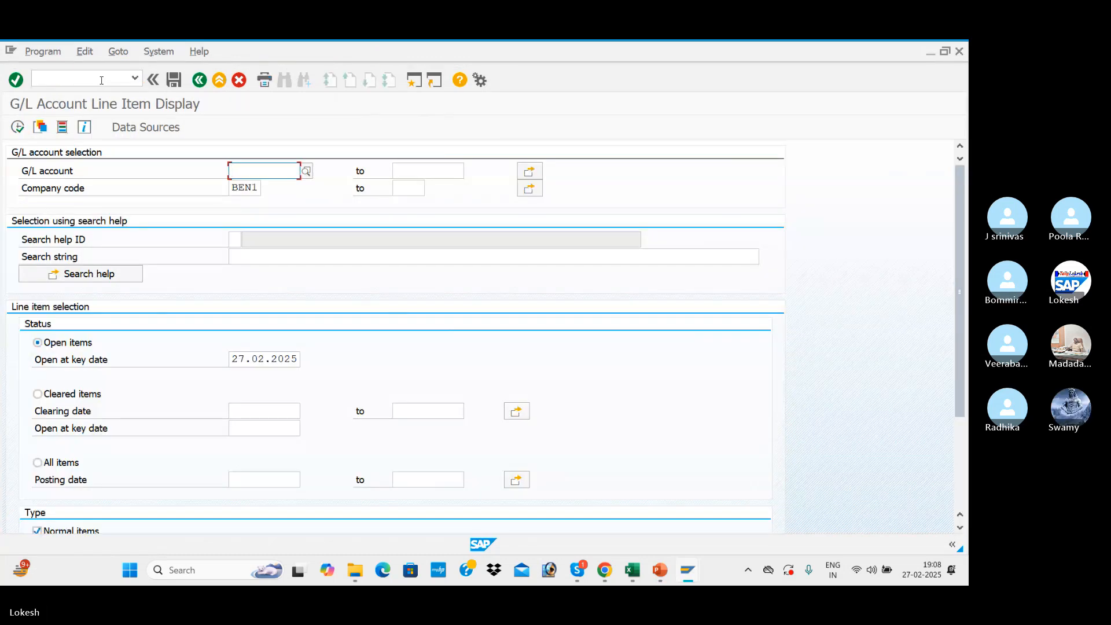
# Choose rent account 400001 in company code BEN1 and display its open line items.
pyautogui.click(305, 176)
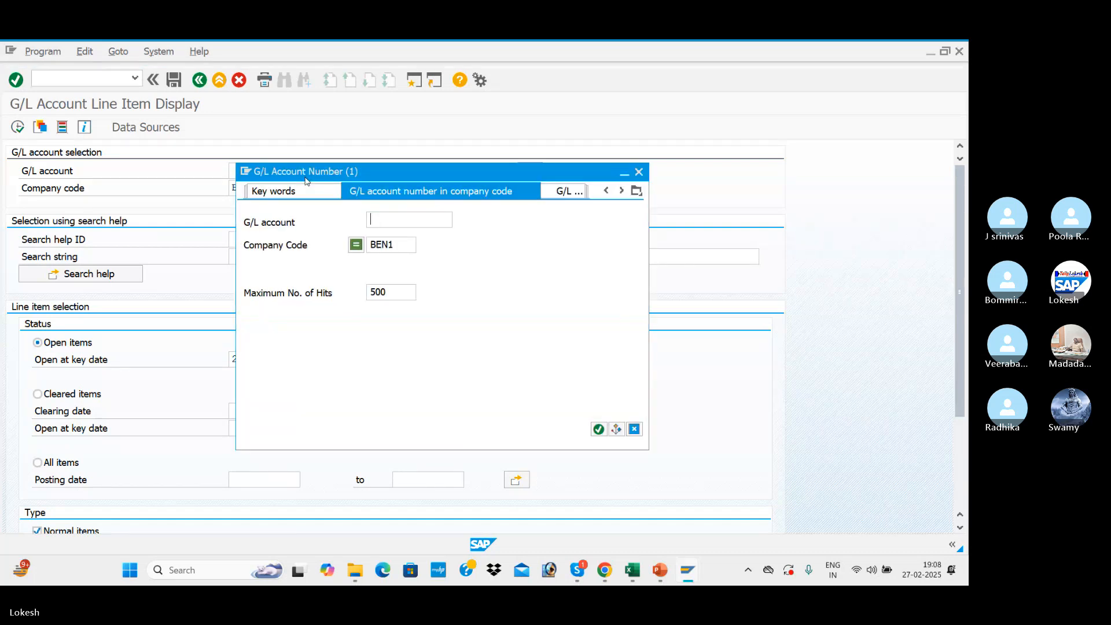
pyautogui.press('Return')
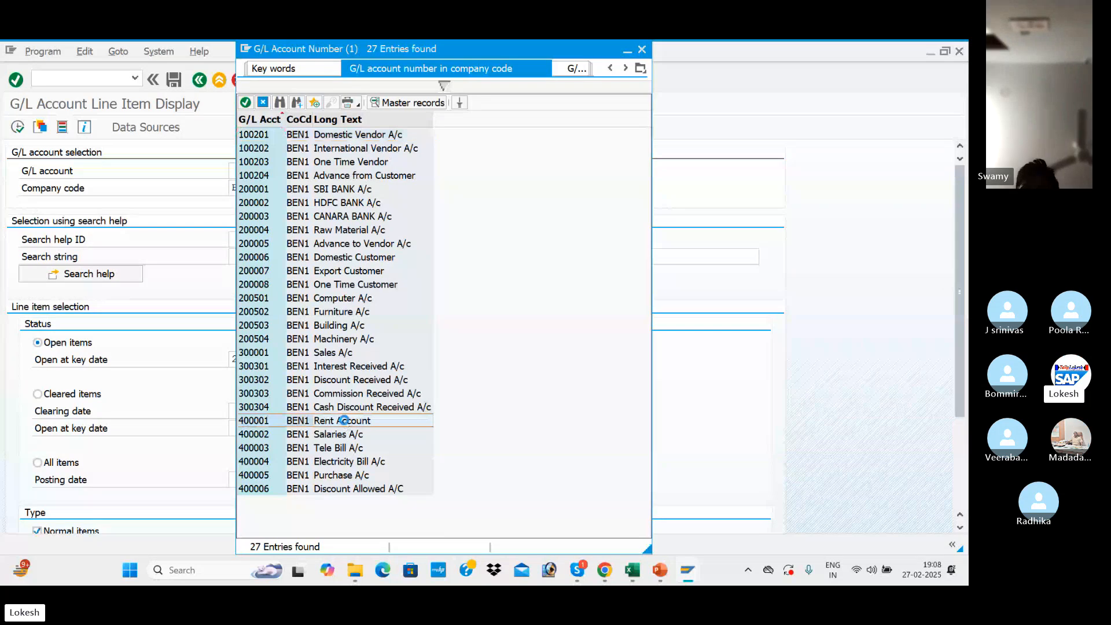
pyautogui.doubleClick(348, 422)
pyautogui.click(18, 128)
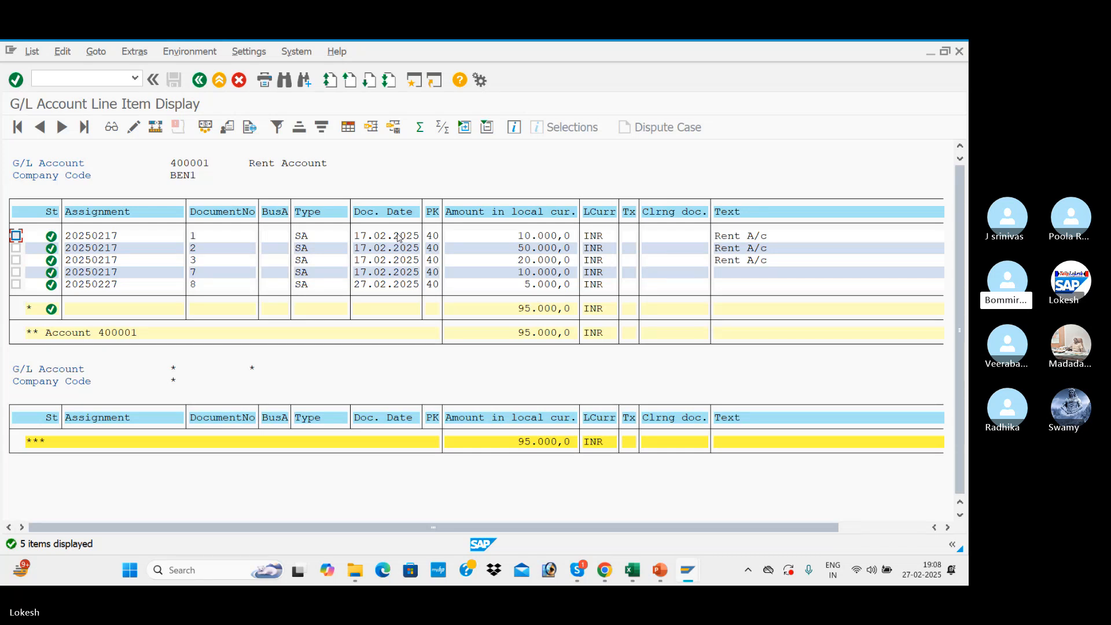
# Return to the selection criteria, include parked items, and display account 400001's line items again.
pyautogui.click(200, 81)
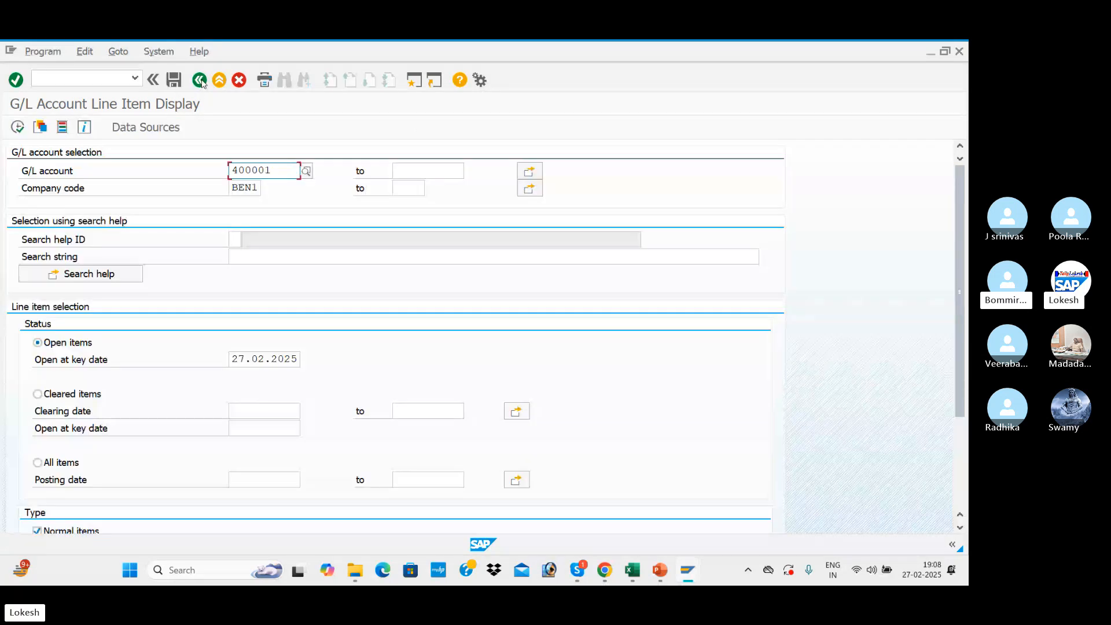
pyautogui.scroll(-5, 196, 317)
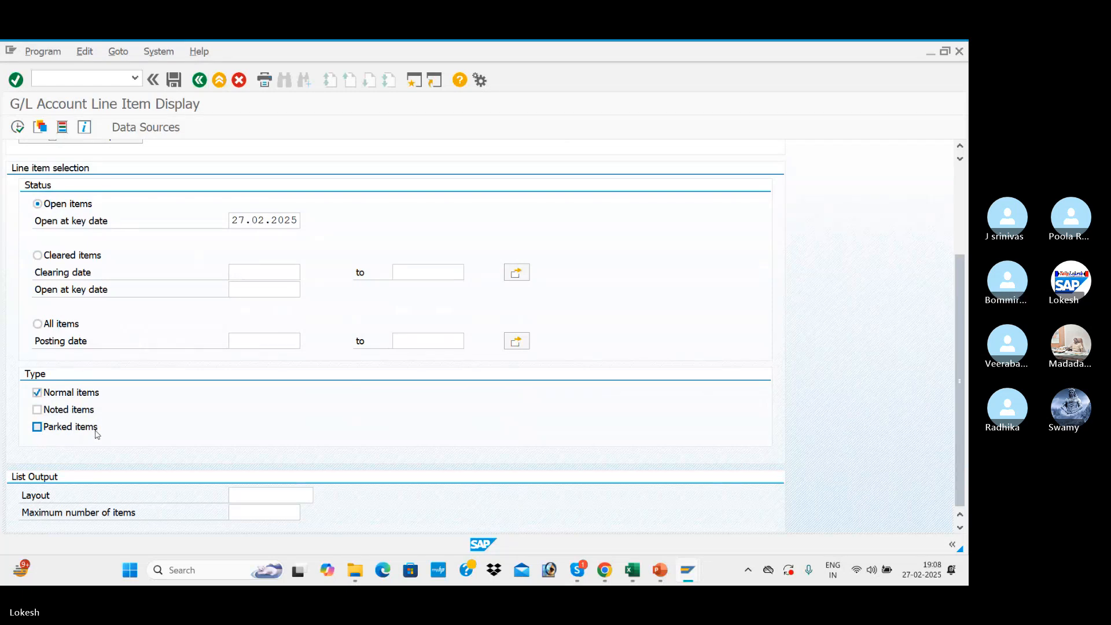
pyautogui.click(37, 426)
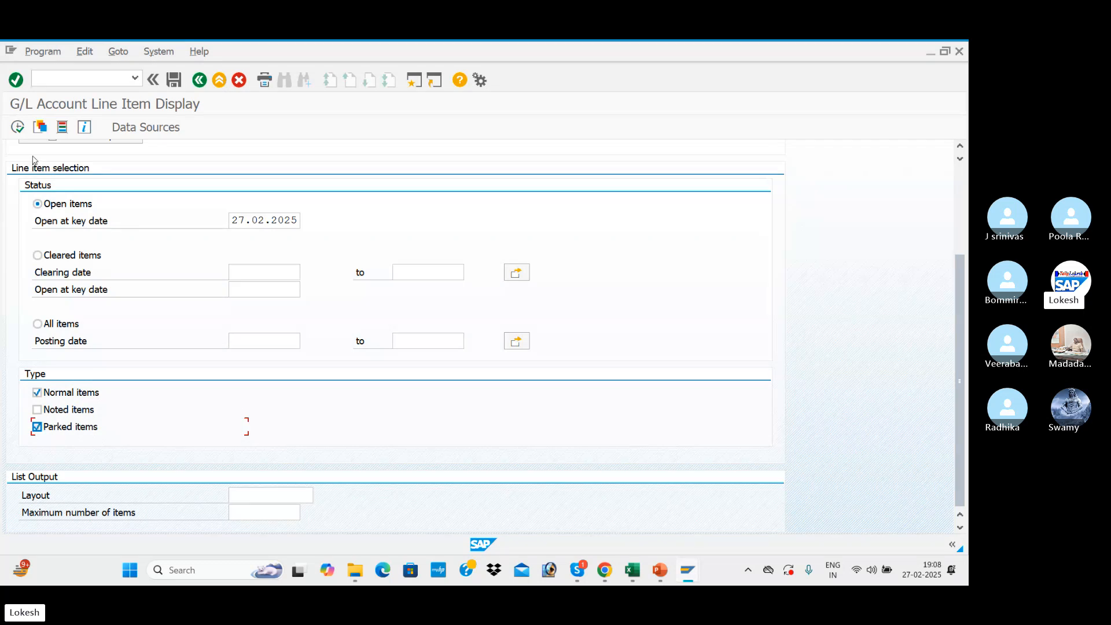
pyautogui.click(17, 127)
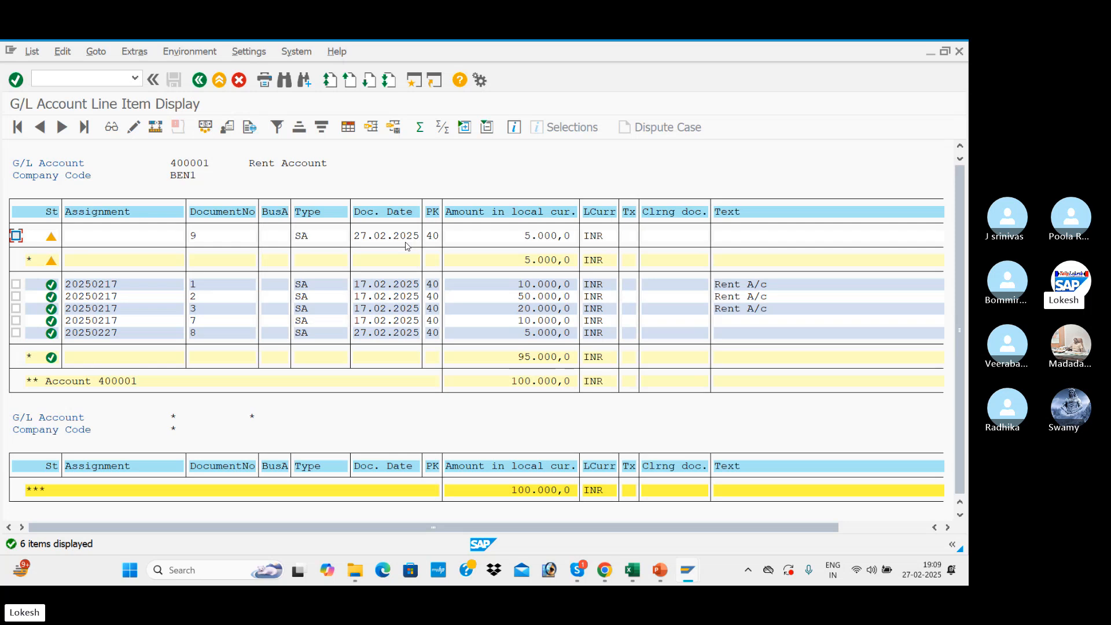
# Create a new SAP session and start the Post Parked Document transaction FBV0 in it.
pyautogui.hotkey('alt', 'Tab')
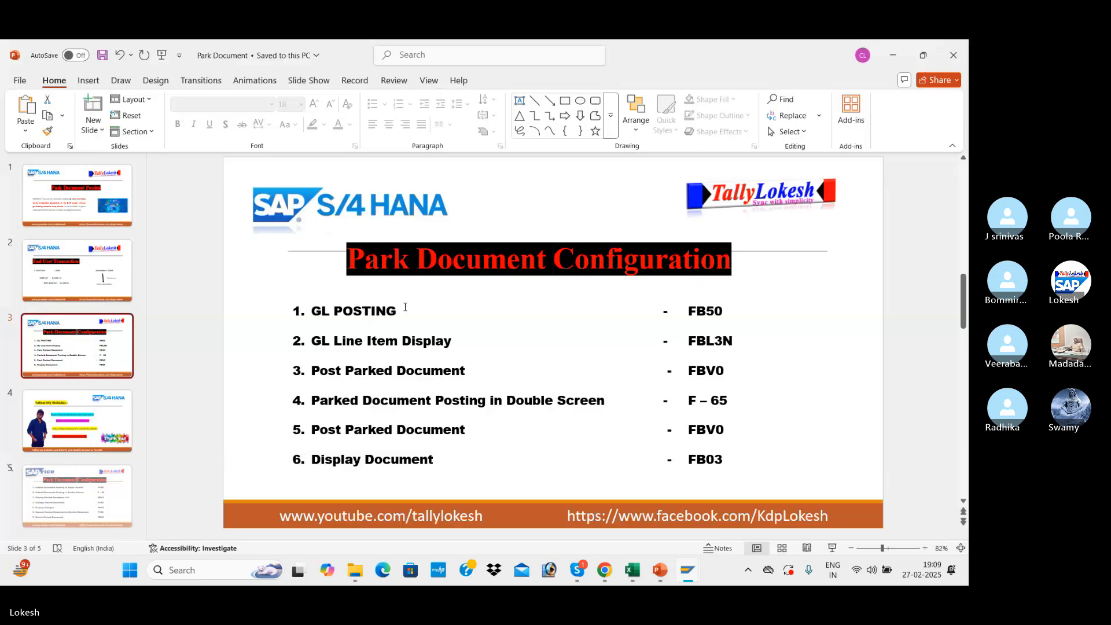
pyautogui.hotkey('alt', 'Tab')
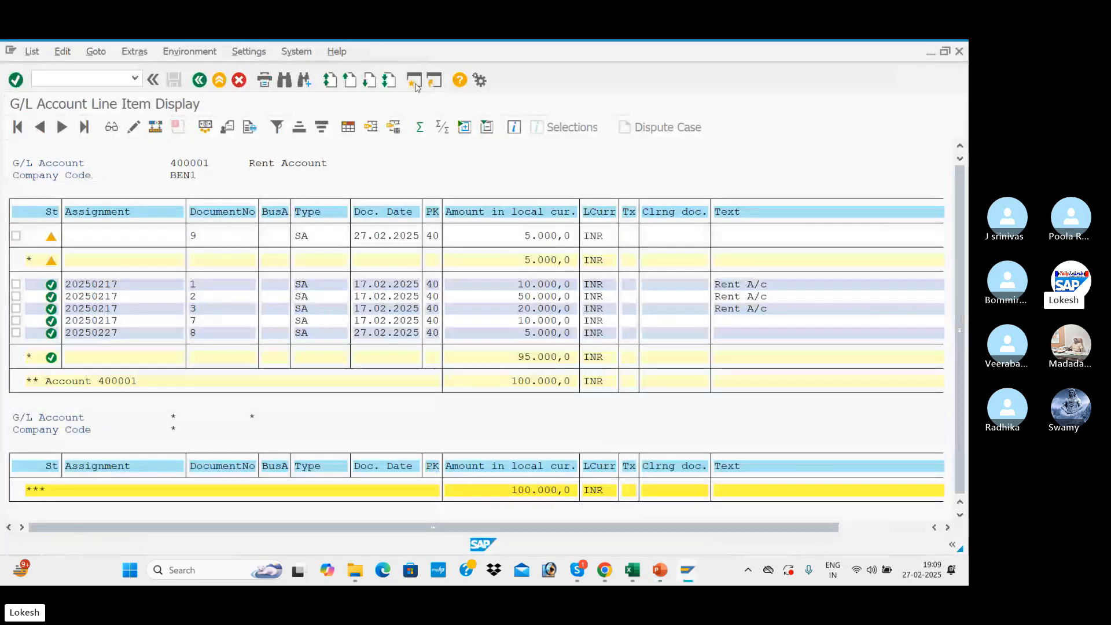
pyautogui.click(414, 81)
pyautogui.hotkey('alt', 'Tab')
pyautogui.hotkey('alt', 'Tab')
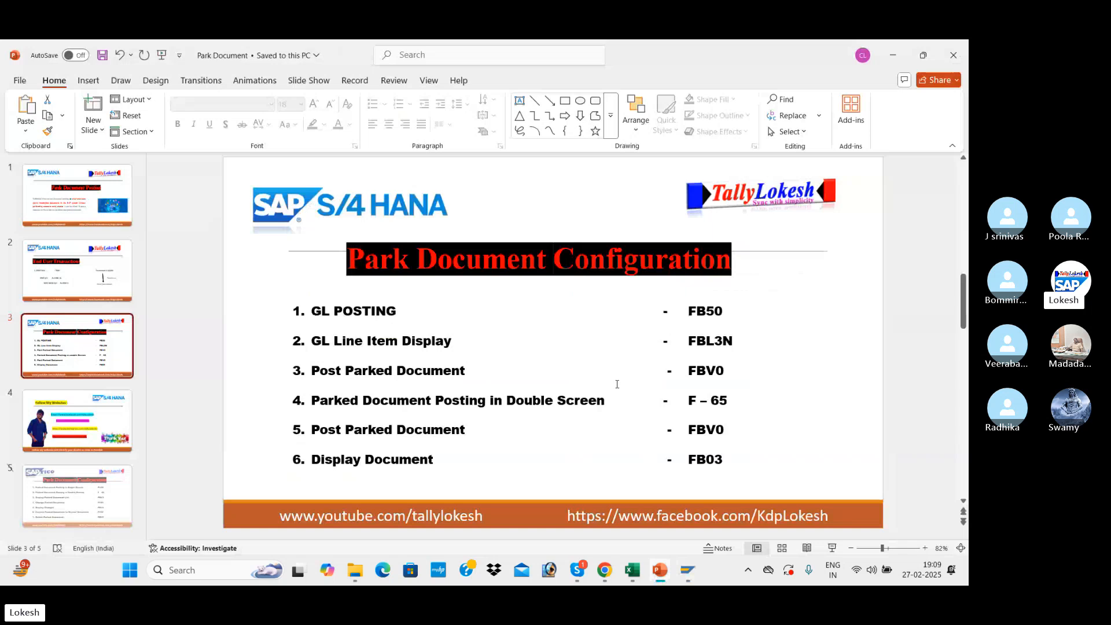
pyautogui.hotkey('alt', 'Tab')
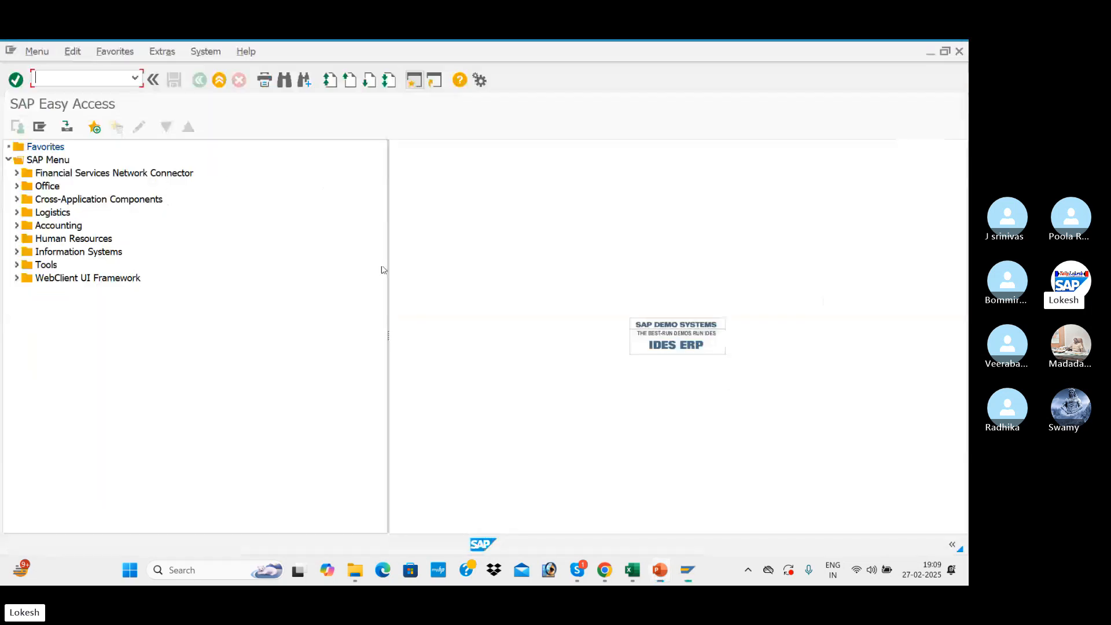
pyautogui.write('FBVO')
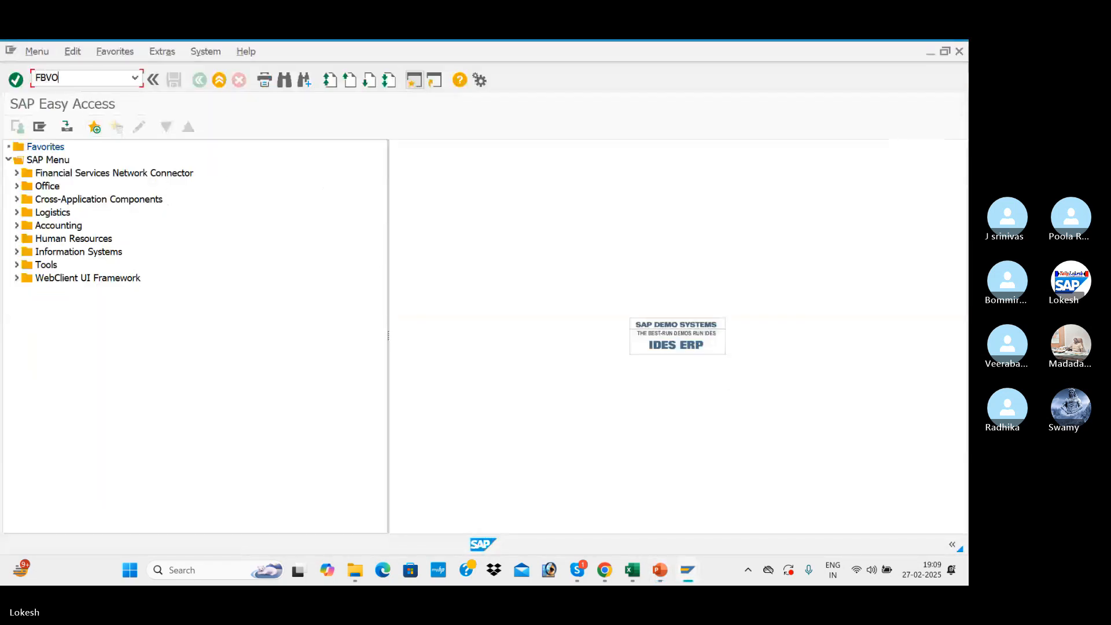
pyautogui.press('Return')
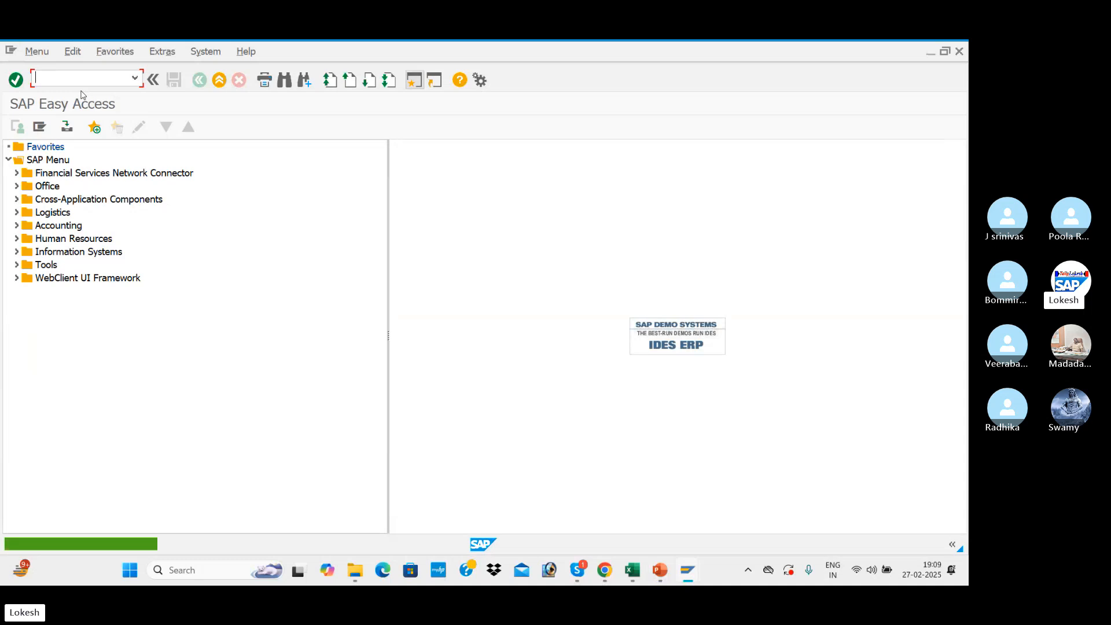
pyautogui.write('FBV0')
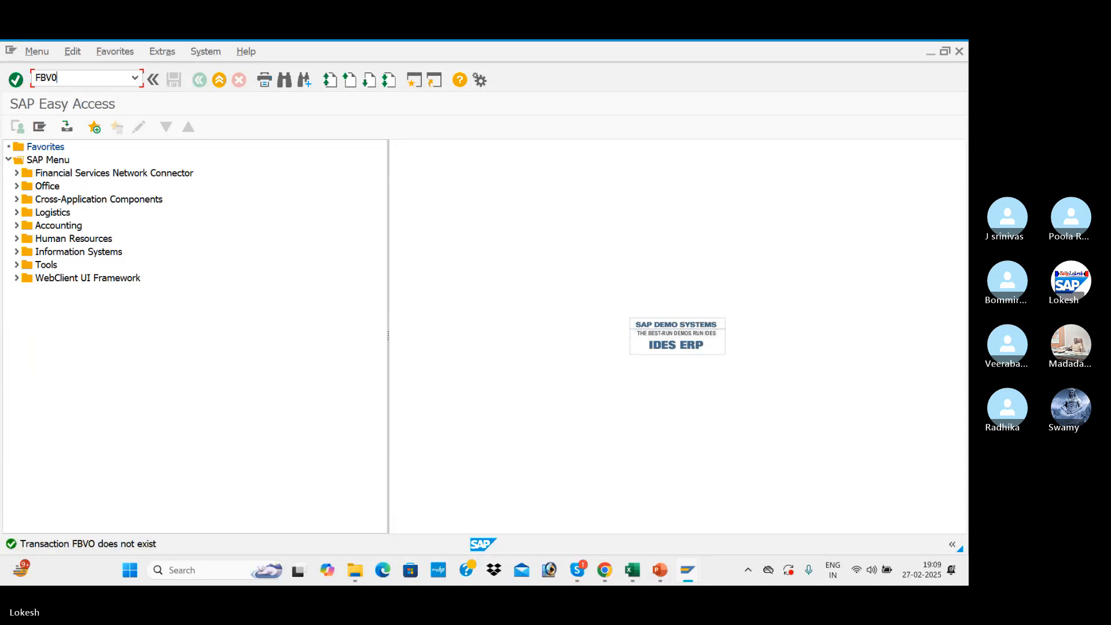
pyautogui.press('Return')
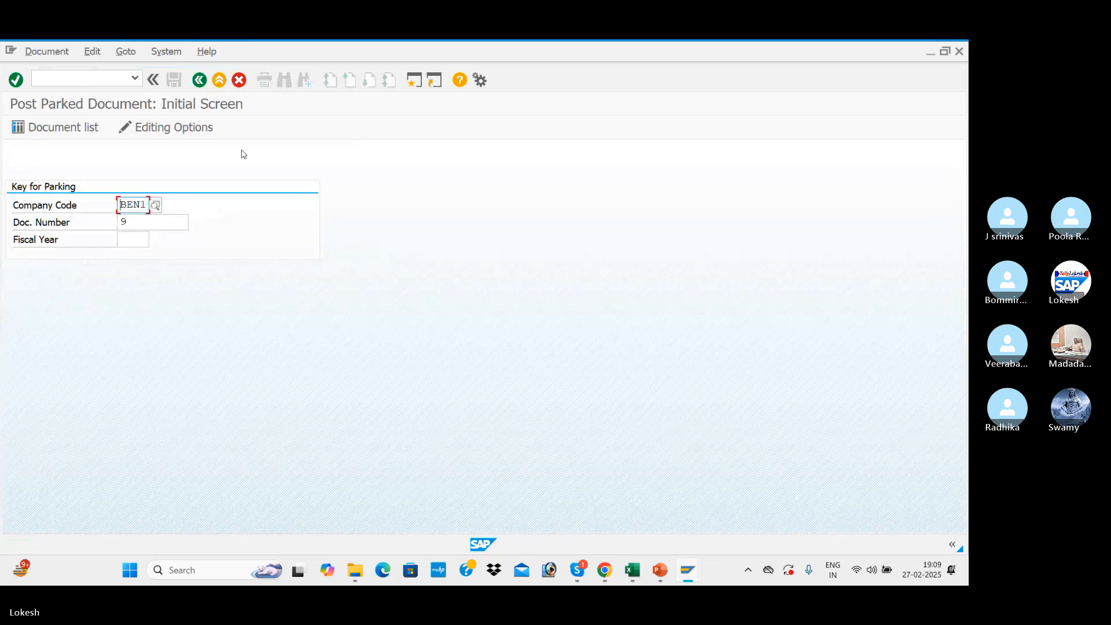
pyautogui.hotkey('alt', 'Tab')
pyautogui.hotkey('alt', 'Tab')
pyautogui.hotkey('alt', 'Tab')
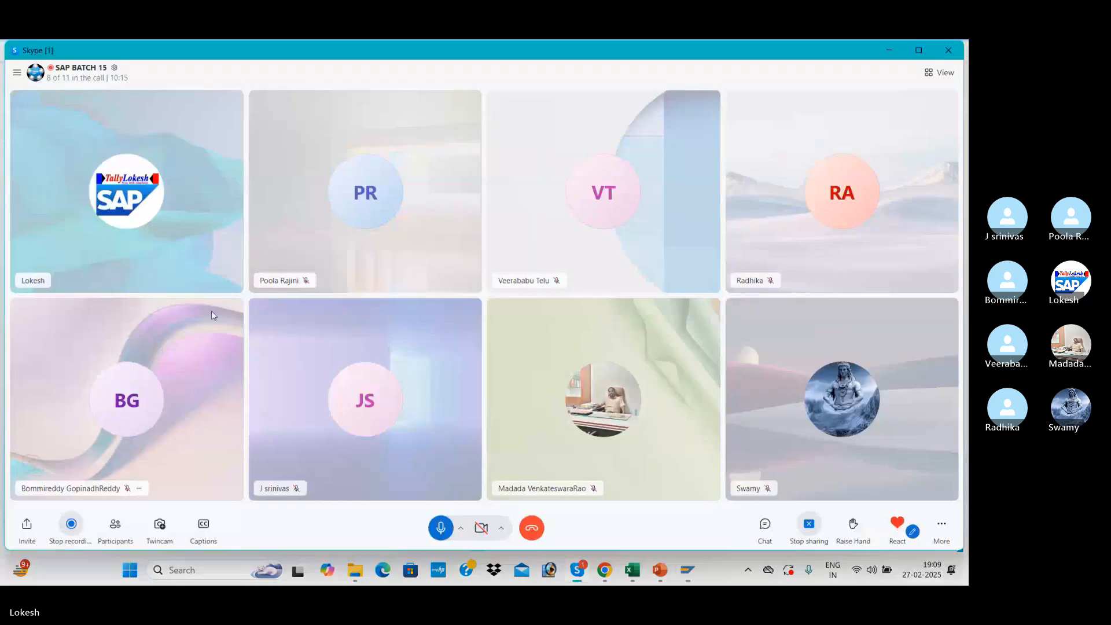
pyautogui.click(441, 528)
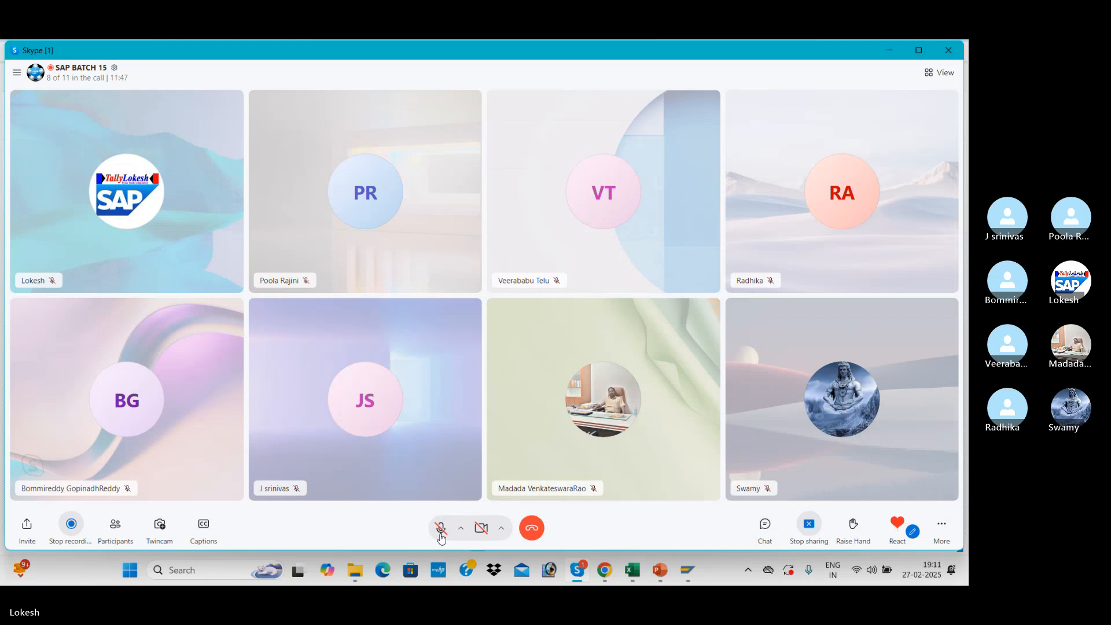
pyautogui.click(440, 528)
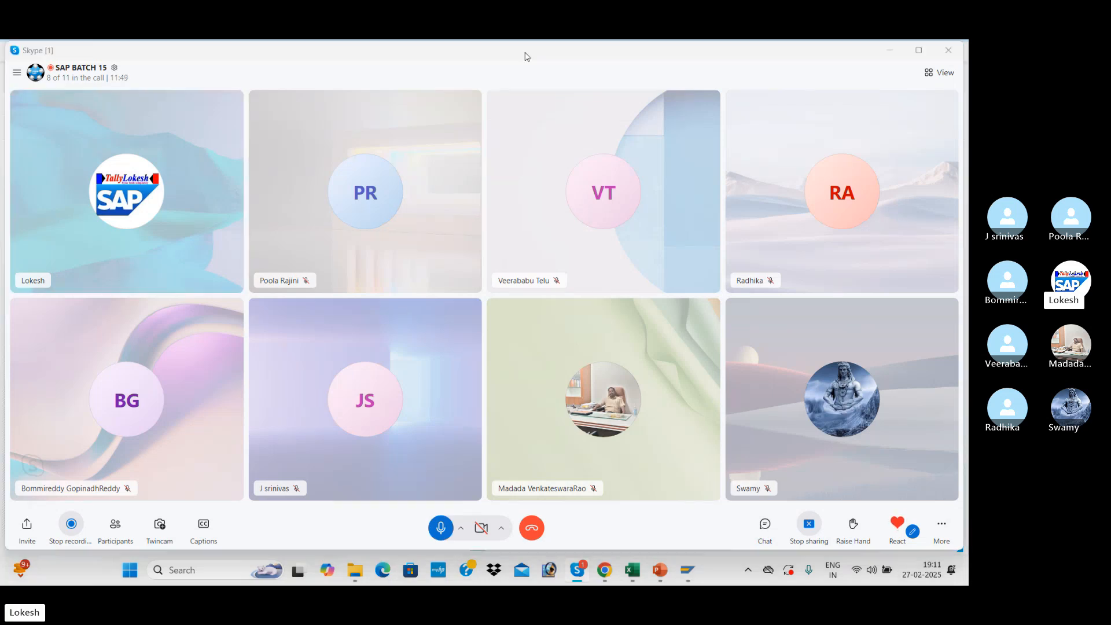
pyautogui.hotkey('alt', 'Tab')
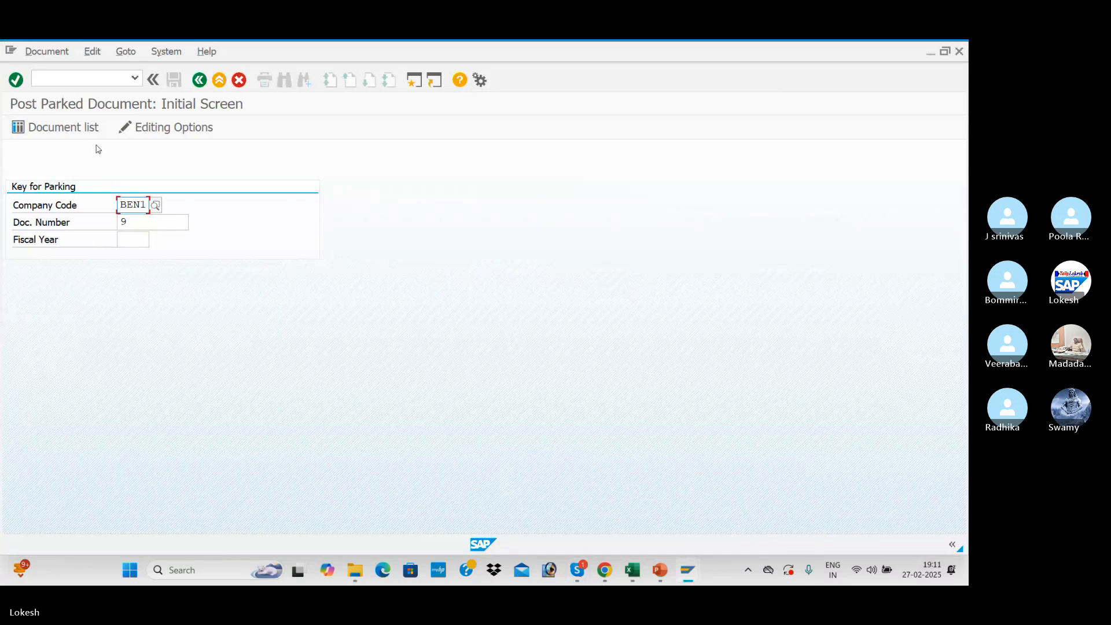
pyautogui.hotkey('alt', 'Tab')
pyautogui.hotkey('alt', 'Tab')
# List the parked documents for company code BEN1 and fiscal year 2024, and open document 9 for editing.
pyautogui.click(64, 134)
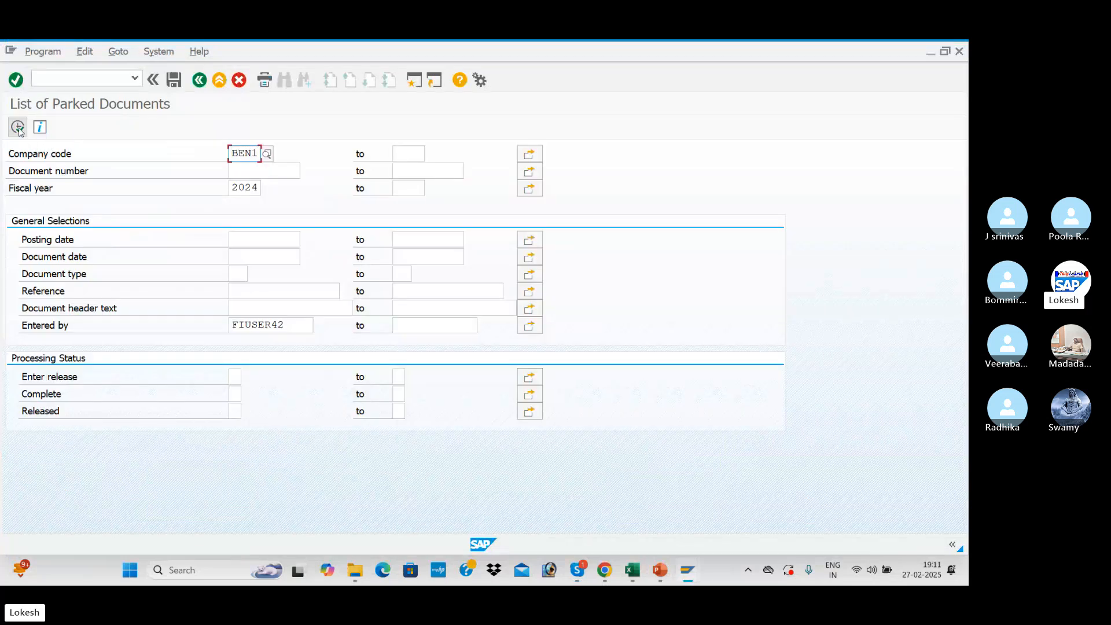
pyautogui.click(18, 128)
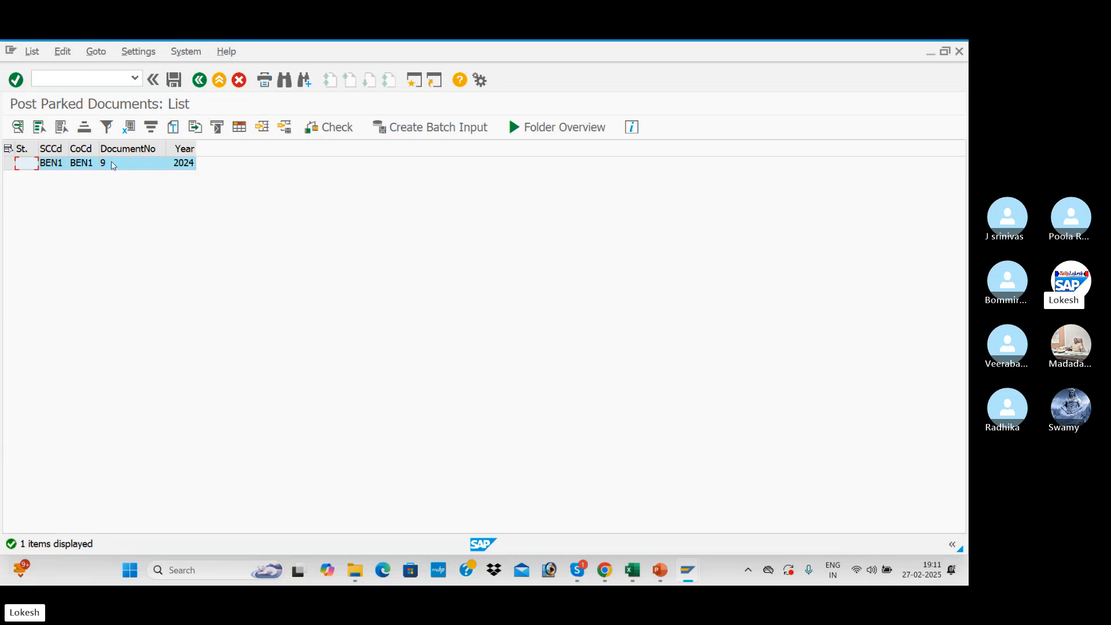
pyautogui.doubleClick(114, 166)
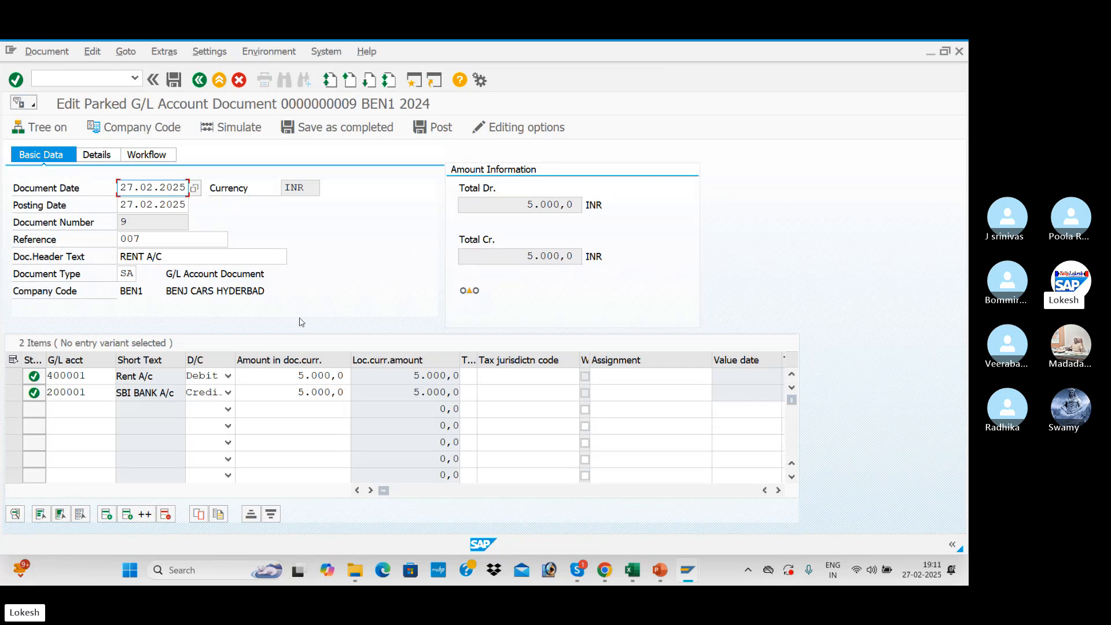
# Change the parked document's reference to 0007.
pyautogui.click(148, 237)
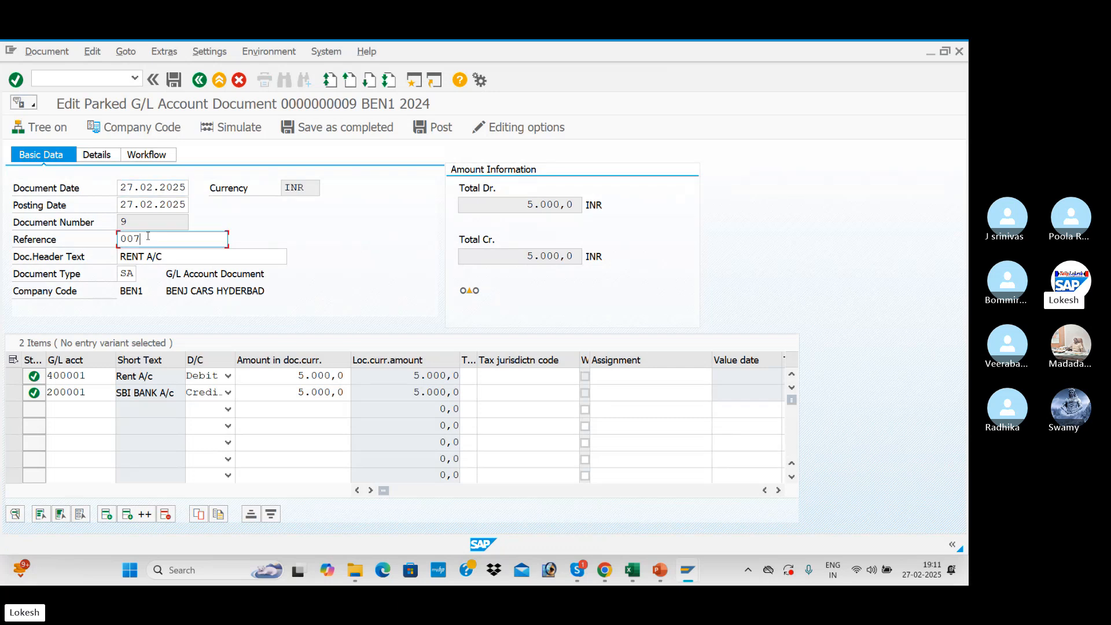
pyautogui.press('BackSpace')
pyautogui.write('07')
pyautogui.press('Tab')
# Replace the parked document's header text with Renta Account.
pyautogui.press('BackSpace')
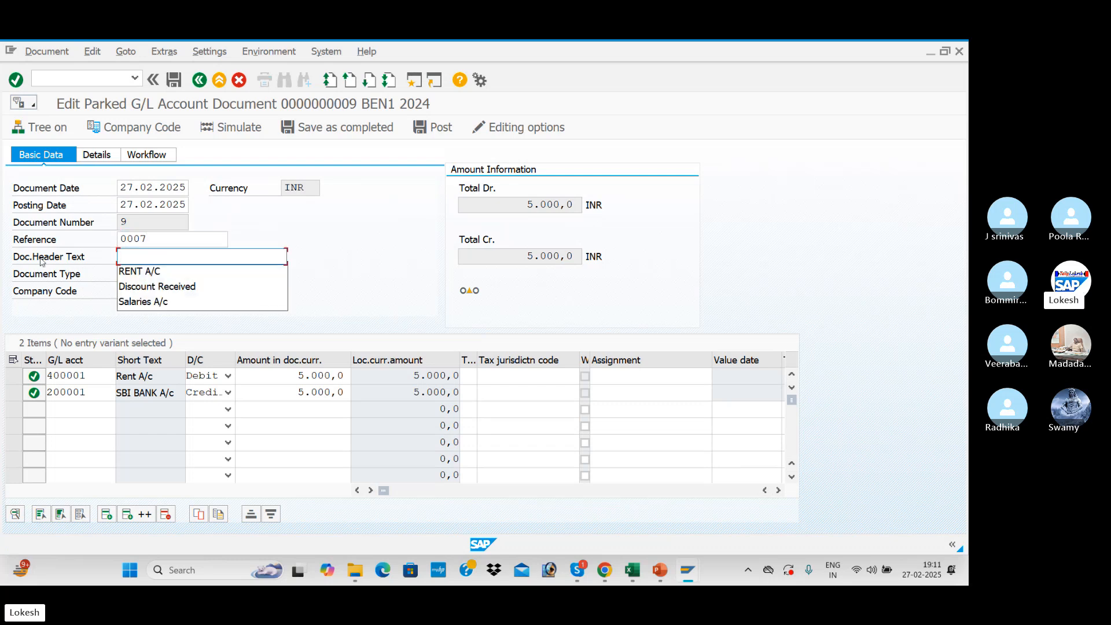
pyautogui.write('re')
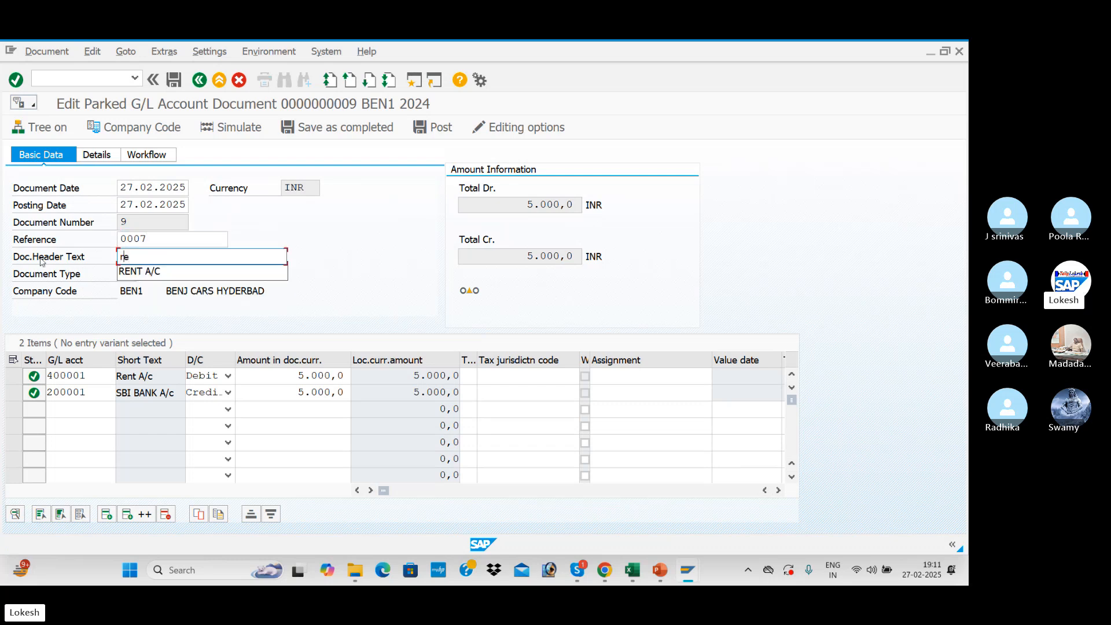
pyautogui.press('BackSpace')
pyautogui.press('BackSpace')
pyautogui.write('Renta A')
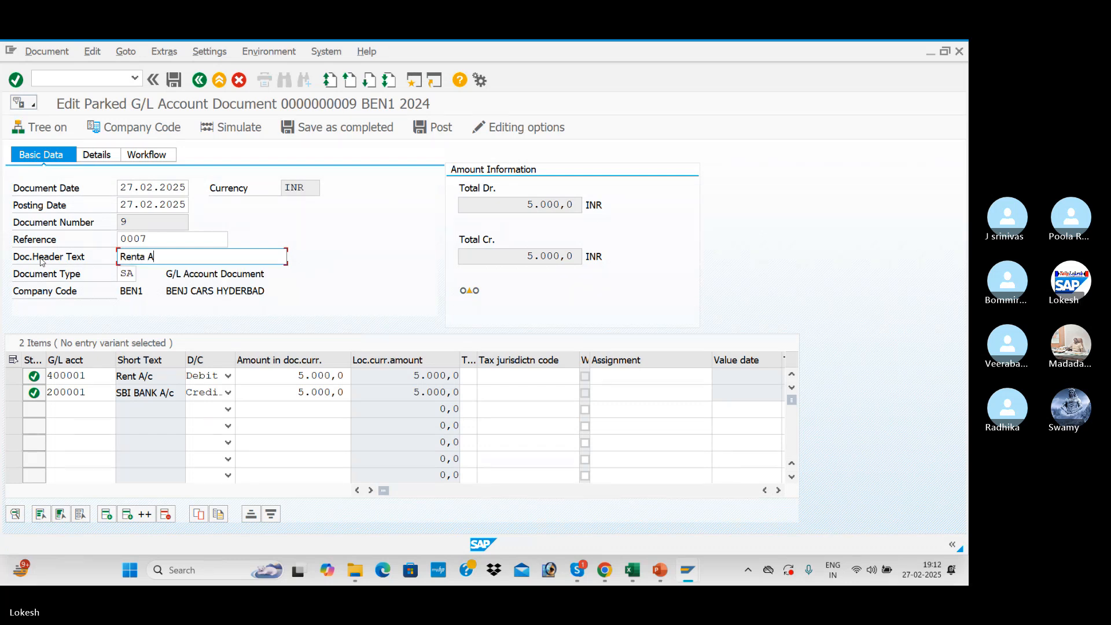
pyautogui.write('ccount')
# Set the debit amount of the Rent A/c line item to 10000.
pyautogui.doubleClick(280, 373)
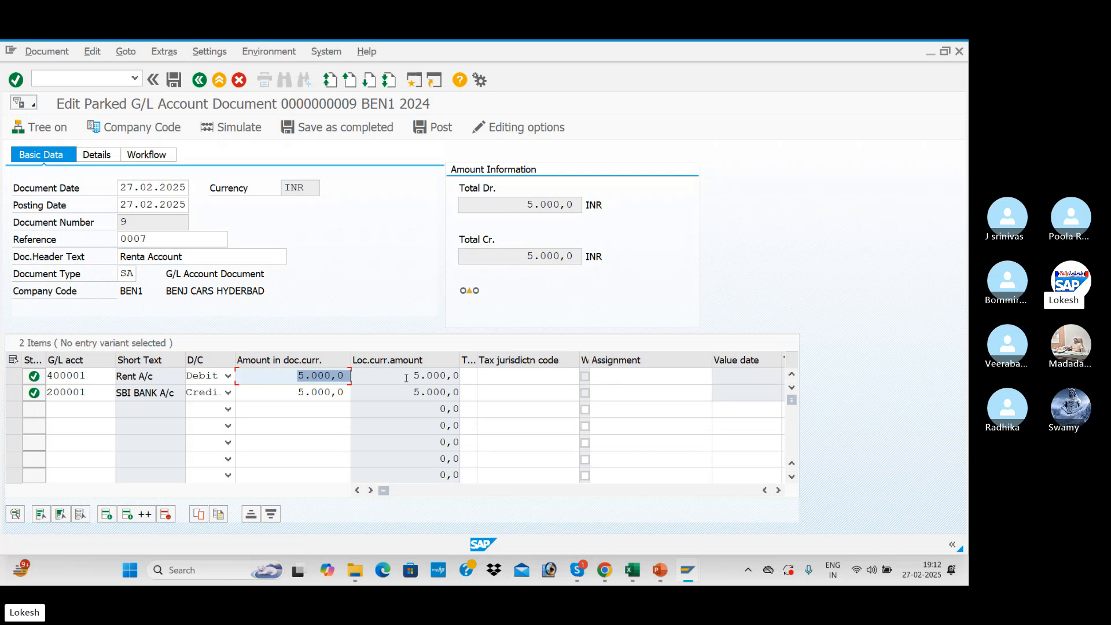
pyautogui.write('10000')
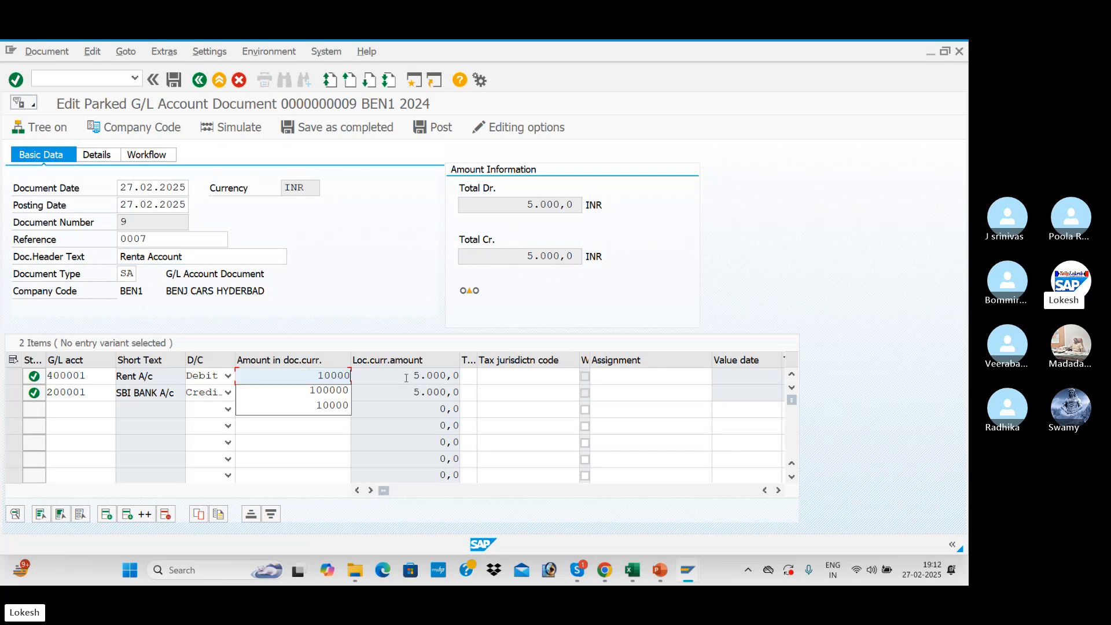
pyautogui.press('Tab')
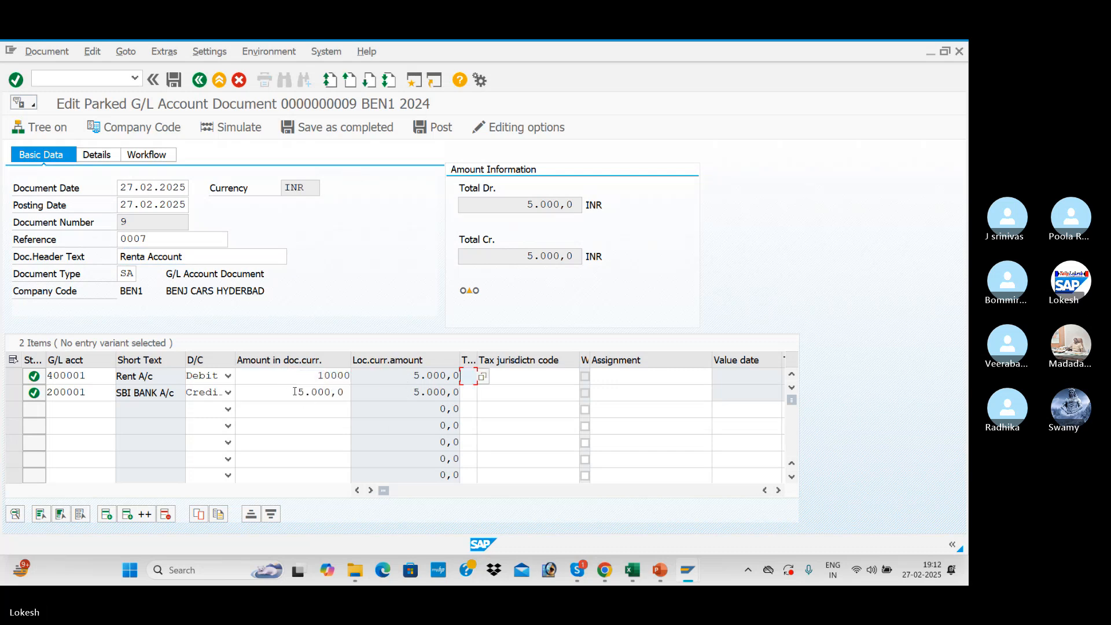
# Set the credit amount of the SBI BANK A/c line item to 10000.
pyautogui.moveTo(298, 391); pyautogui.dragTo(392, 392)
pyautogui.write('10000')
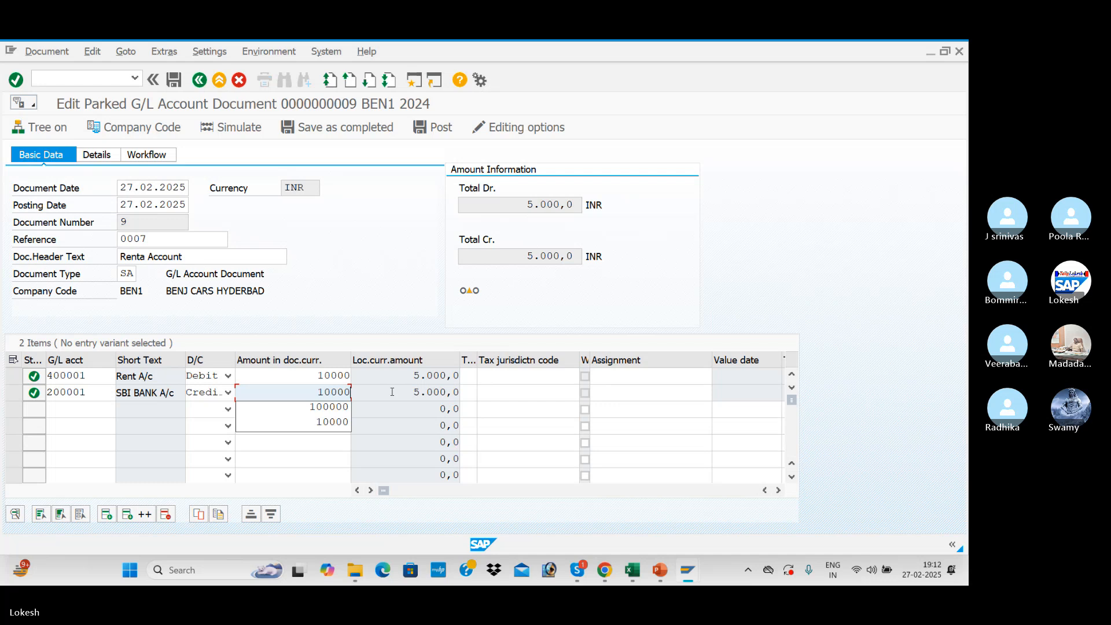
pyautogui.press('Return')
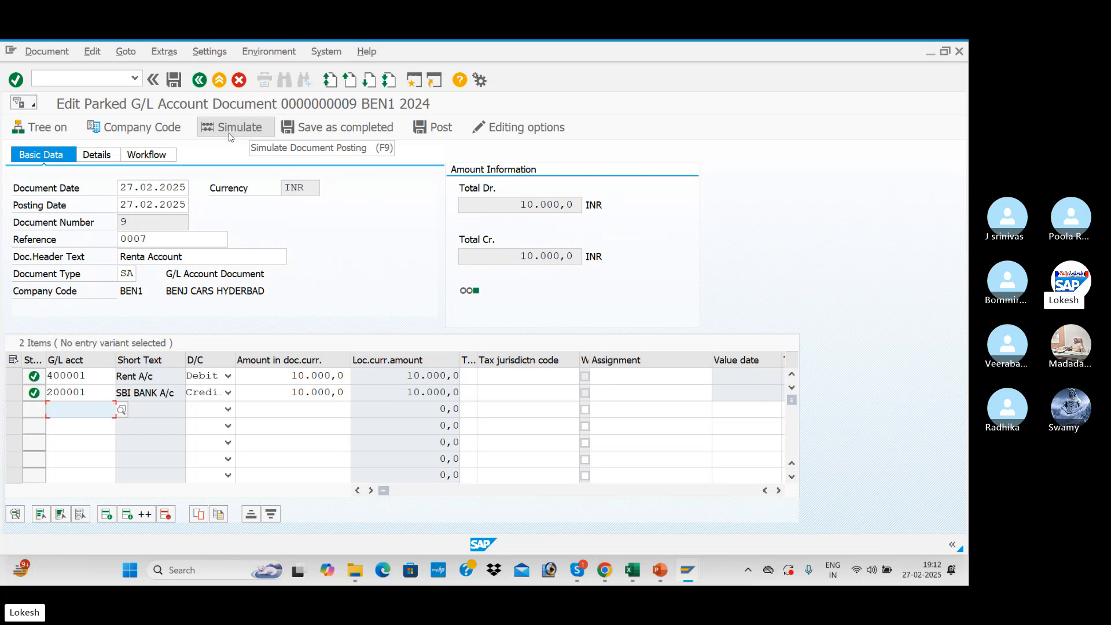
# Post the edited parked document and acknowledge the posting message.
pyautogui.click(53, 51)
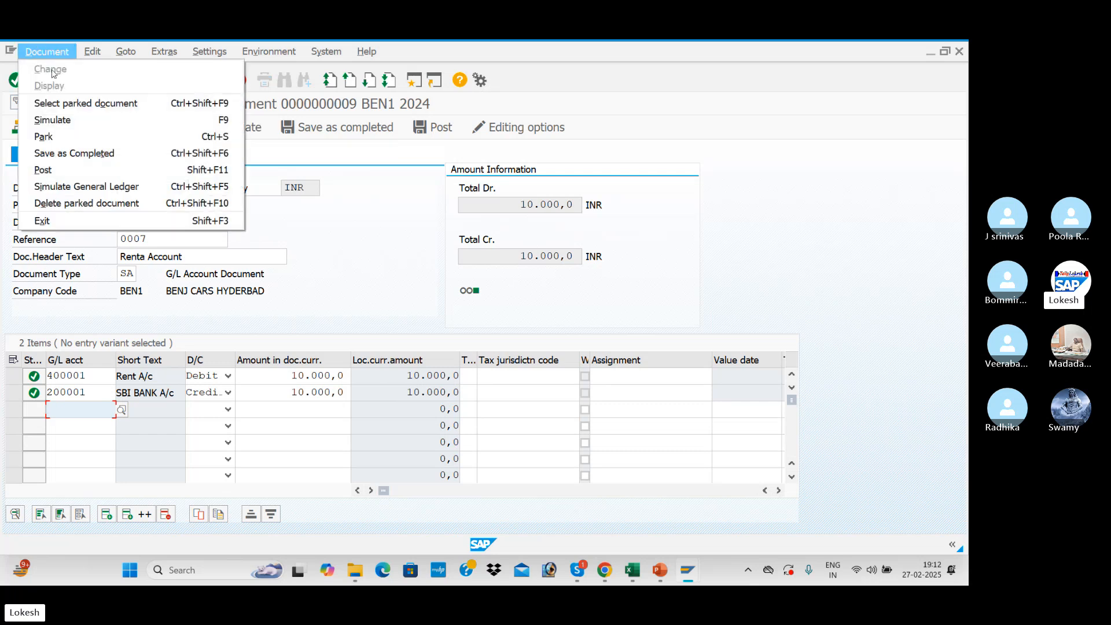
pyautogui.click(75, 171)
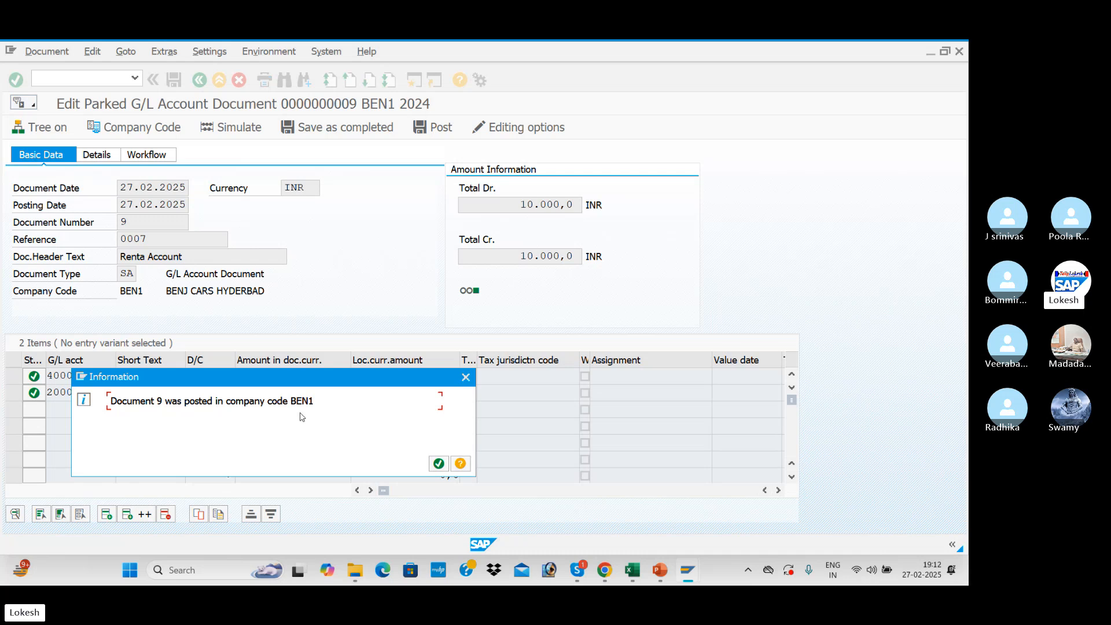
pyautogui.click(438, 463)
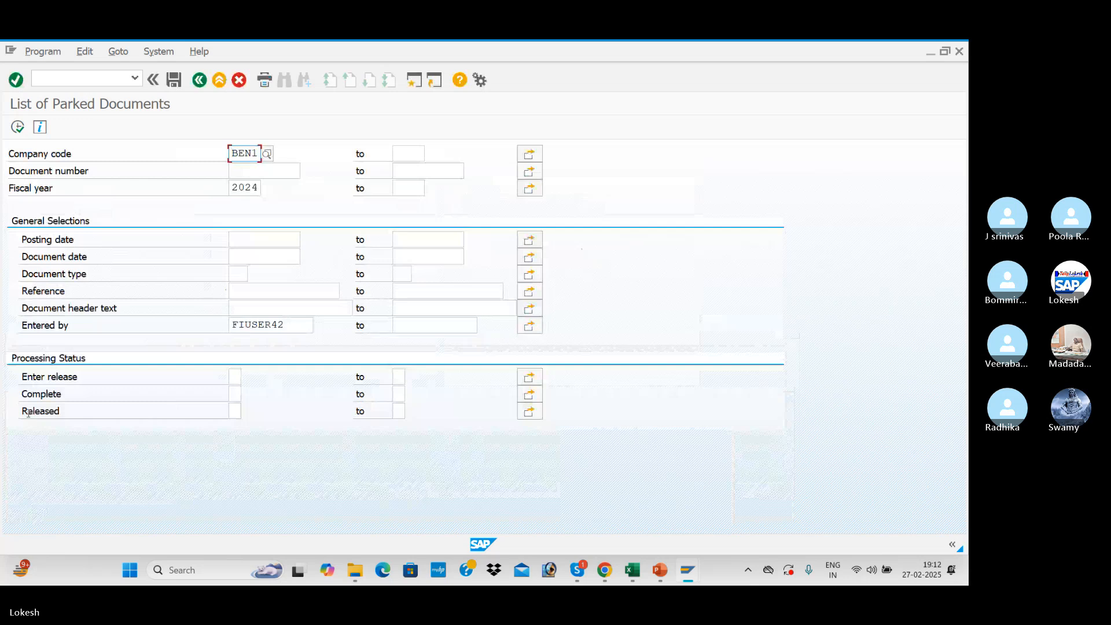
# Switch to the G/L Account Line Item Display session and refresh the Rent Account list.
pyautogui.hotkey('alt', 'Tab')
pyautogui.hotkey('alt', 'Tab')
pyautogui.hotkey('alt', 'Tab')
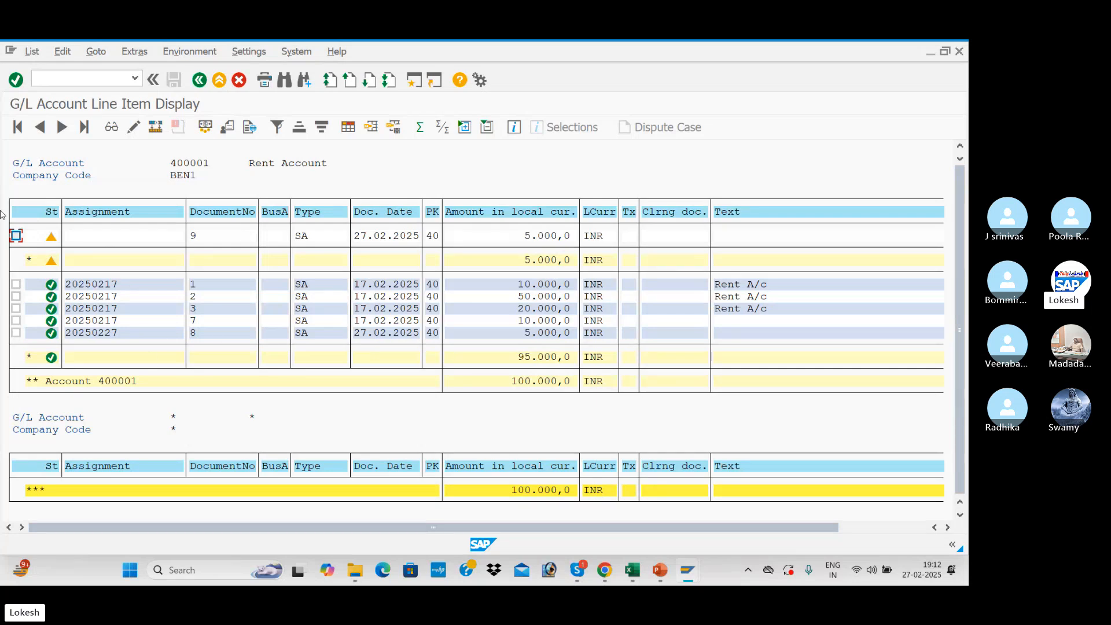
pyautogui.click(32, 51)
pyautogui.click(45, 88)
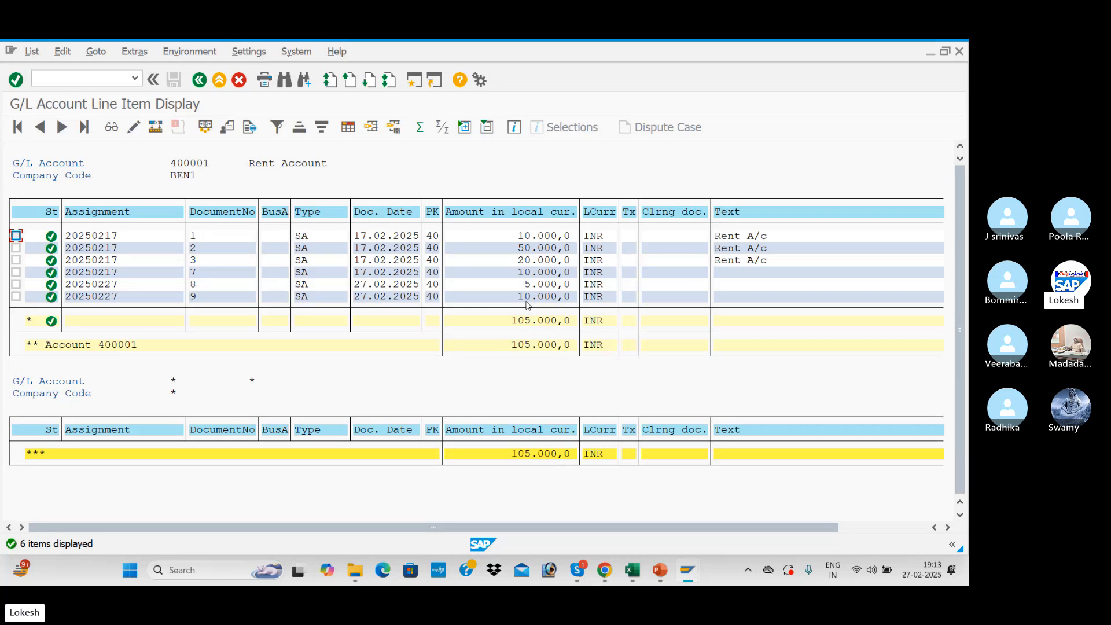
# Switch to the Park Document presentation in PowerPoint to look up the transaction code for double-screen parking.
pyautogui.hotkey('alt', 'Tab')
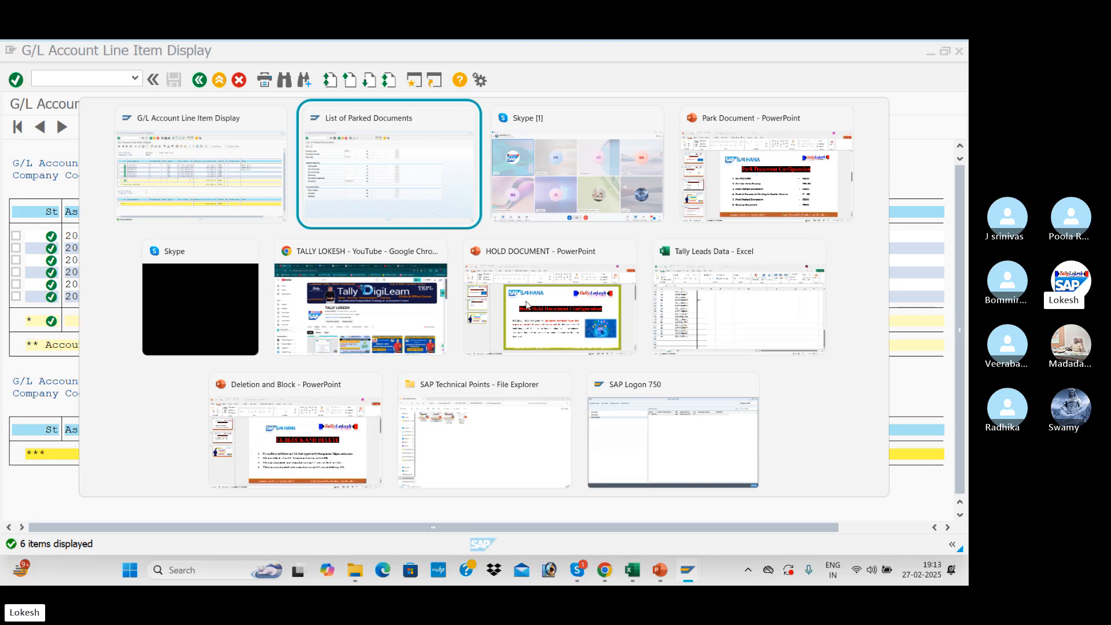
pyautogui.hotkey('alt', 'Tab')
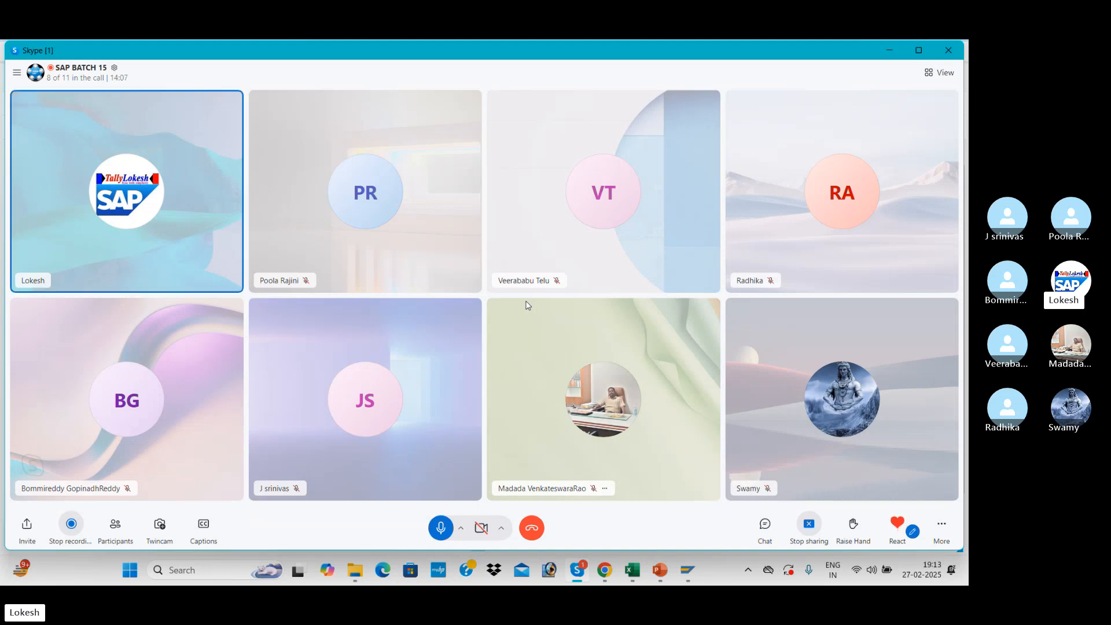
pyautogui.hotkey('alt', 'Tab')
pyautogui.hotkey('alt', 'Tab')
pyautogui.hotkey('alt', 'Tab')
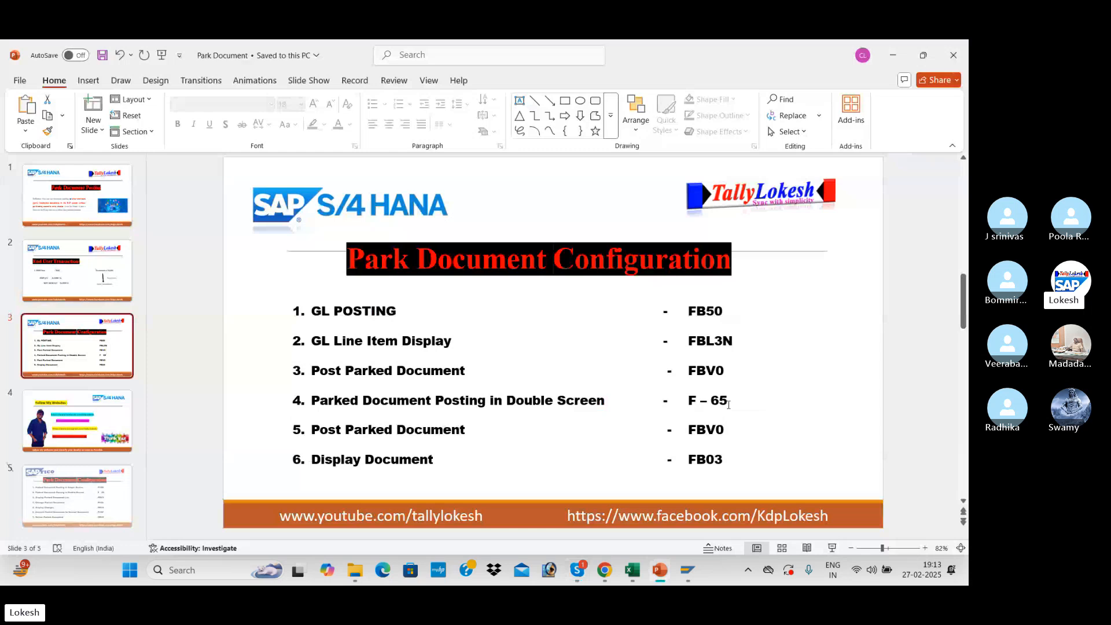
# Switch back to the List of Parked Documents session in SAP and start transaction F-65.
pyautogui.hotkey('alt', 'Tab')
pyautogui.hotkey('alt', 'Tab')
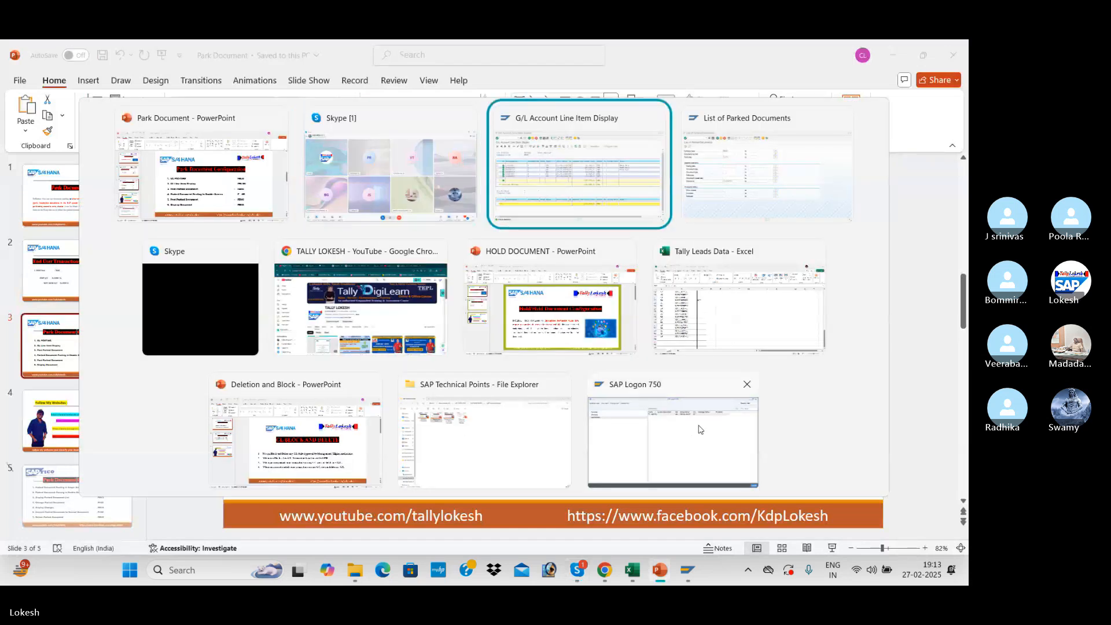
pyautogui.hotkey('alt', 'Tab')
pyautogui.write('/')
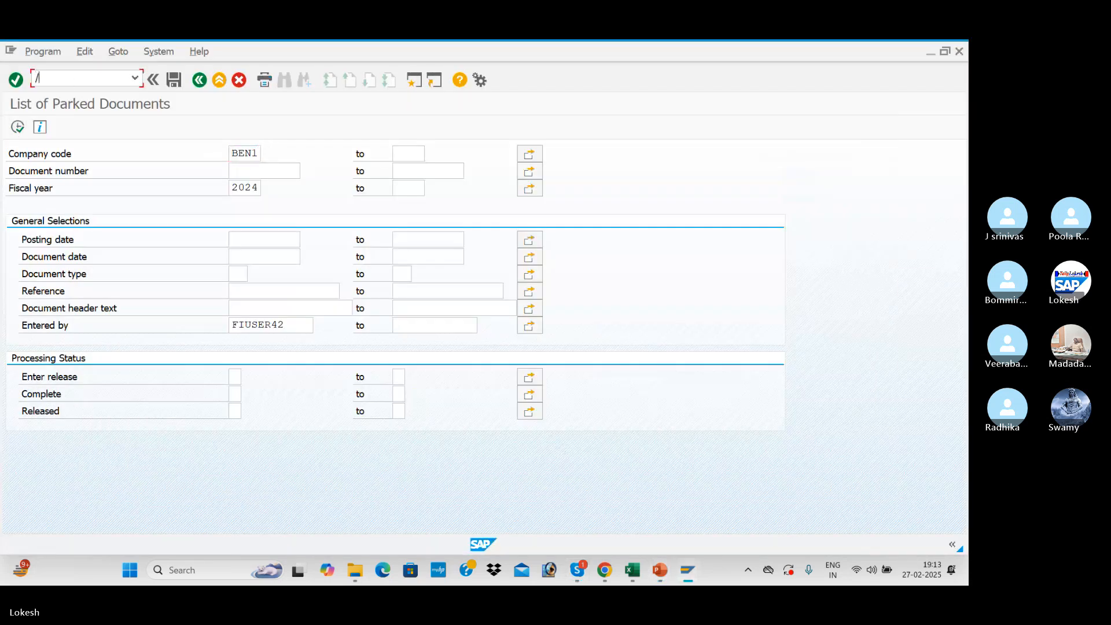
pyautogui.write('nfbv0')
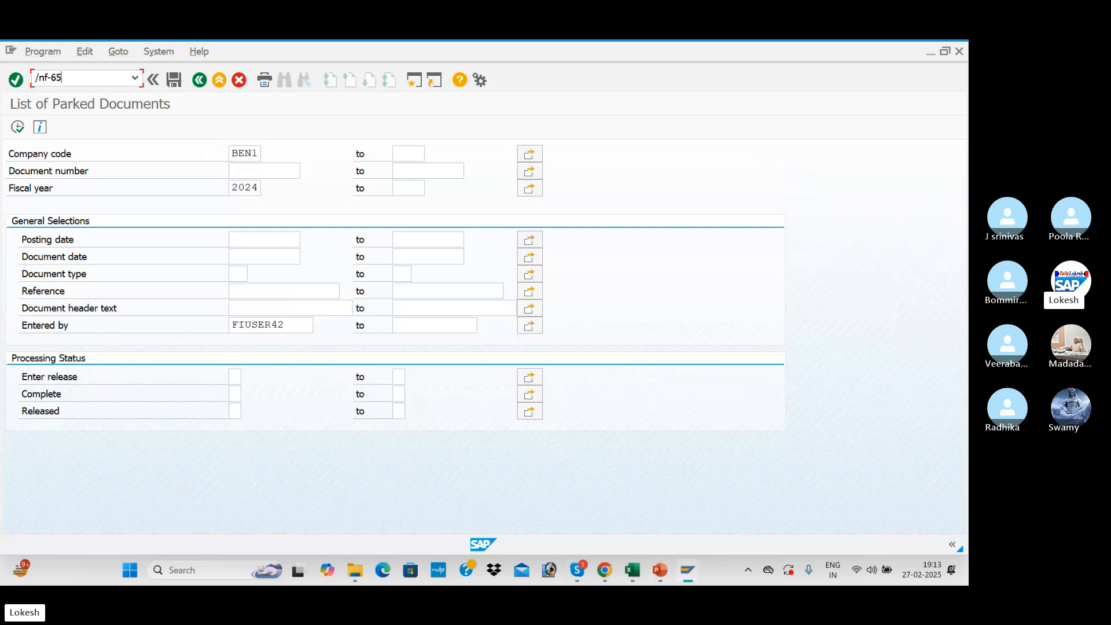
pyautogui.press('Return')
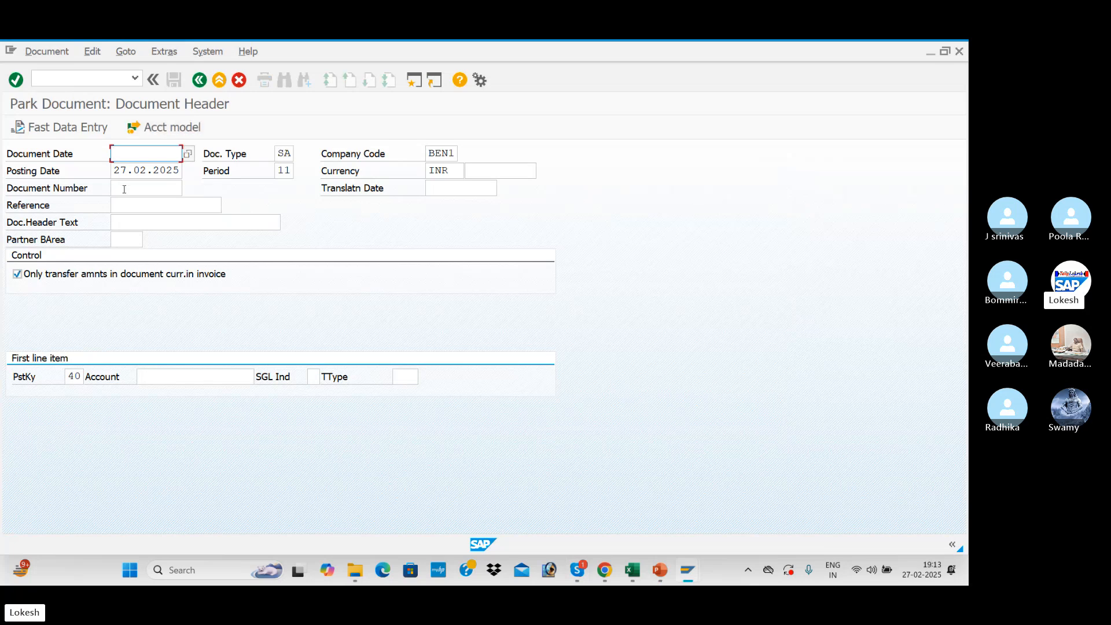
# Enter 27.02.2025 as the document date in the parked document header.
pyautogui.write('270')
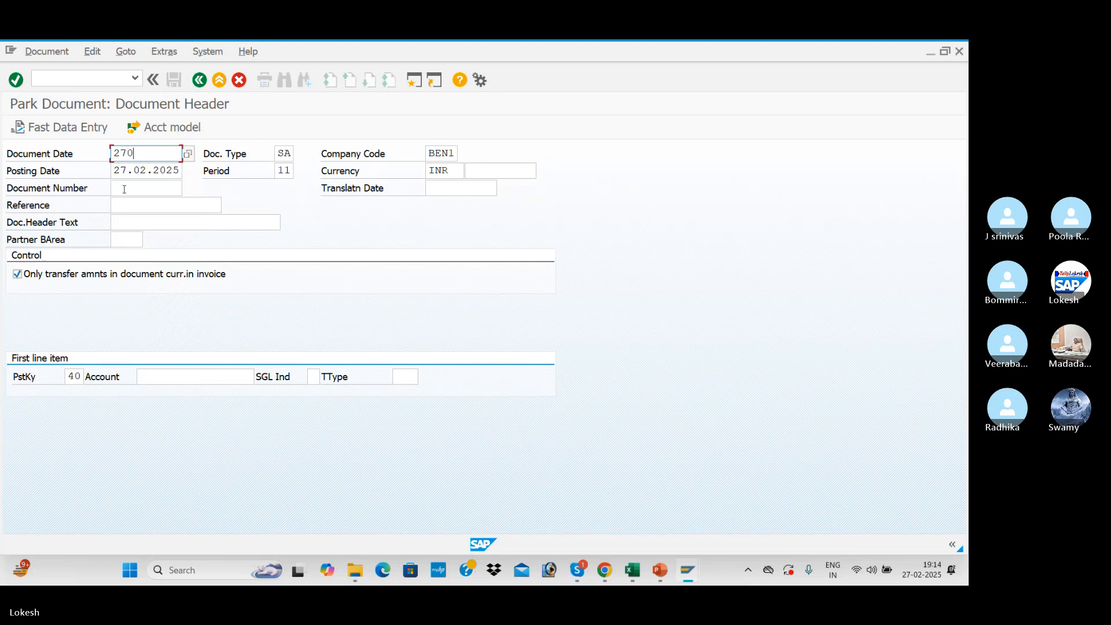
pyautogui.press('BackSpace')
pyautogui.write('.')
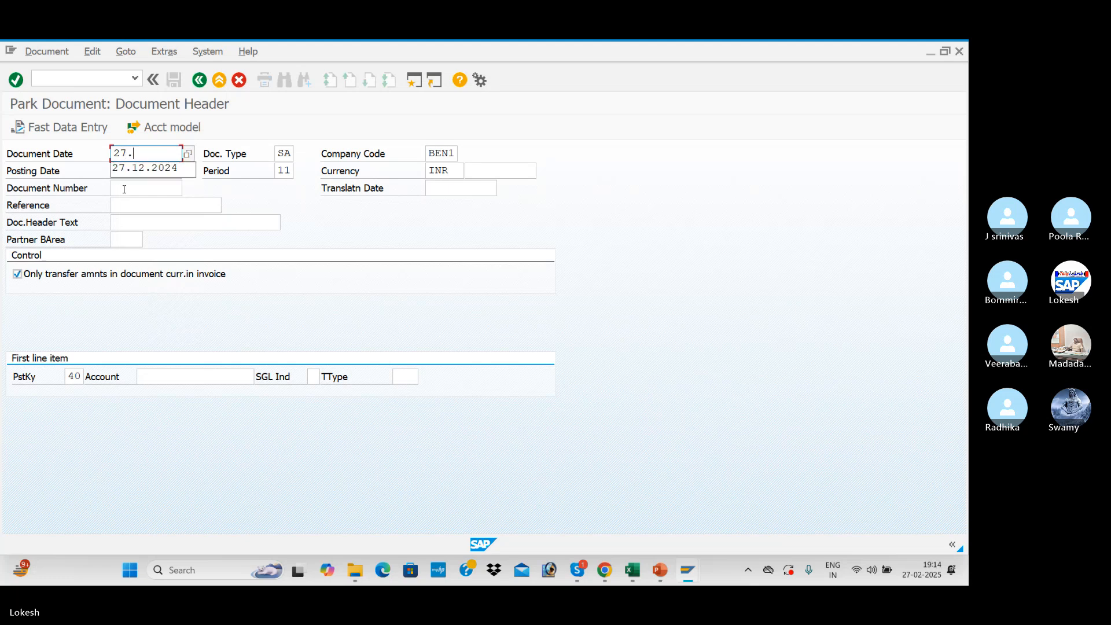
pyautogui.write('02.2025')
pyautogui.press('Tab')
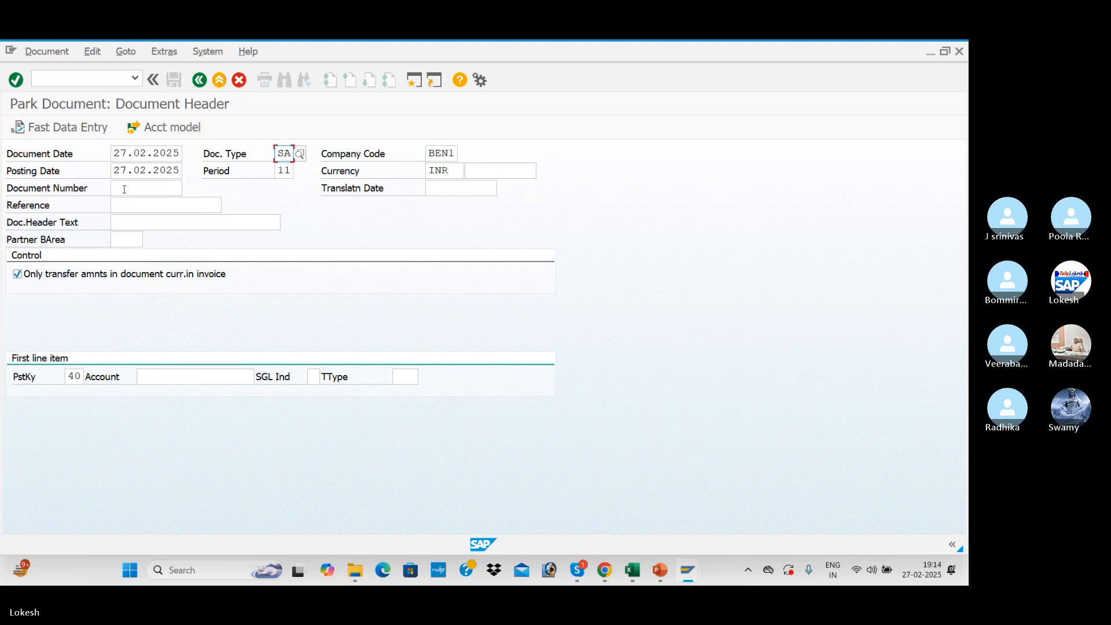
pyautogui.press('Tab')
pyautogui.press('Tab')
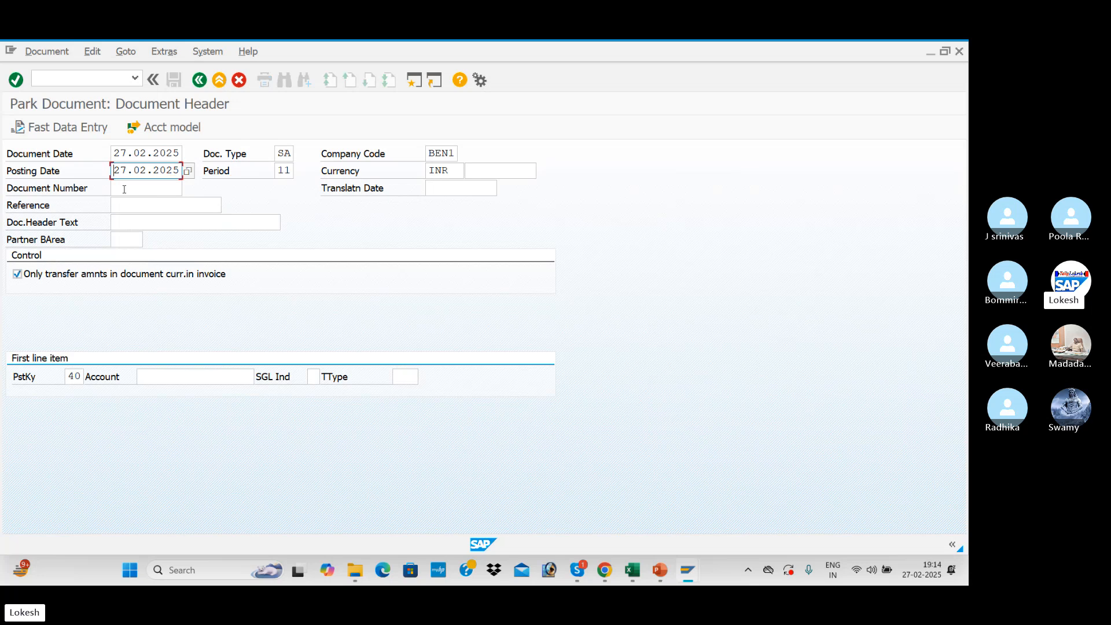
pyautogui.press('Tab')
pyautogui.press('Tab')
pyautogui.press('Tab')
pyautogui.press('Tab')
pyautogui.press('Tab')
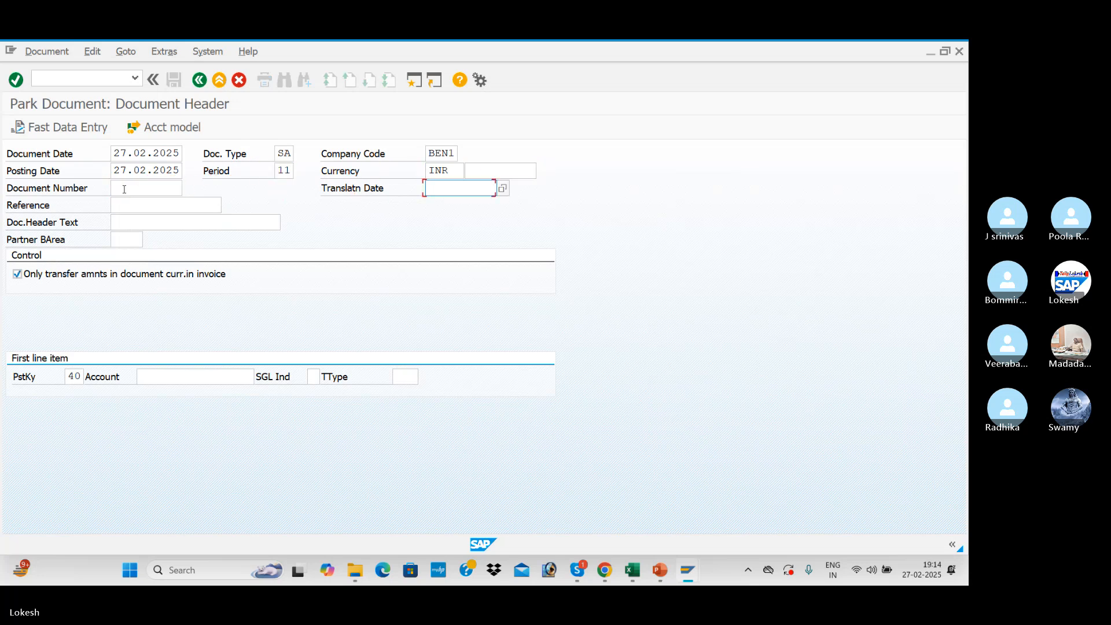
pyautogui.press('Tab')
pyautogui.write('CA-11')
pyautogui.press('Tab')
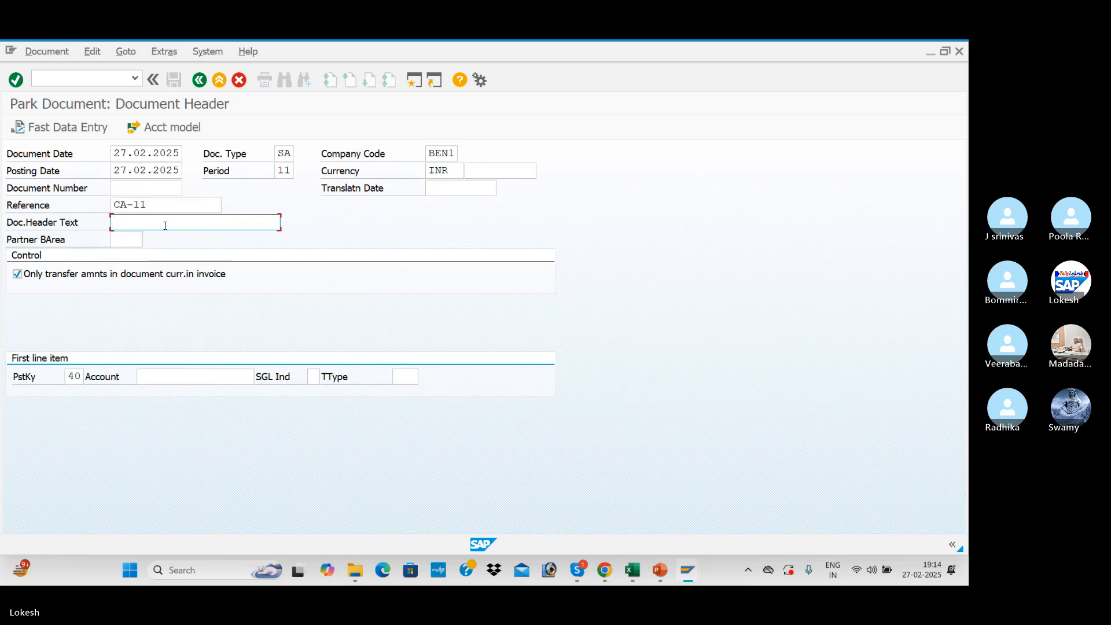
pyautogui.click(169, 208)
pyautogui.press('BackSpace')
pyautogui.press('BackSpace')
pyautogui.press('BackSpace')
pyautogui.press('BackSpace')
pyautogui.press('BackSpace')
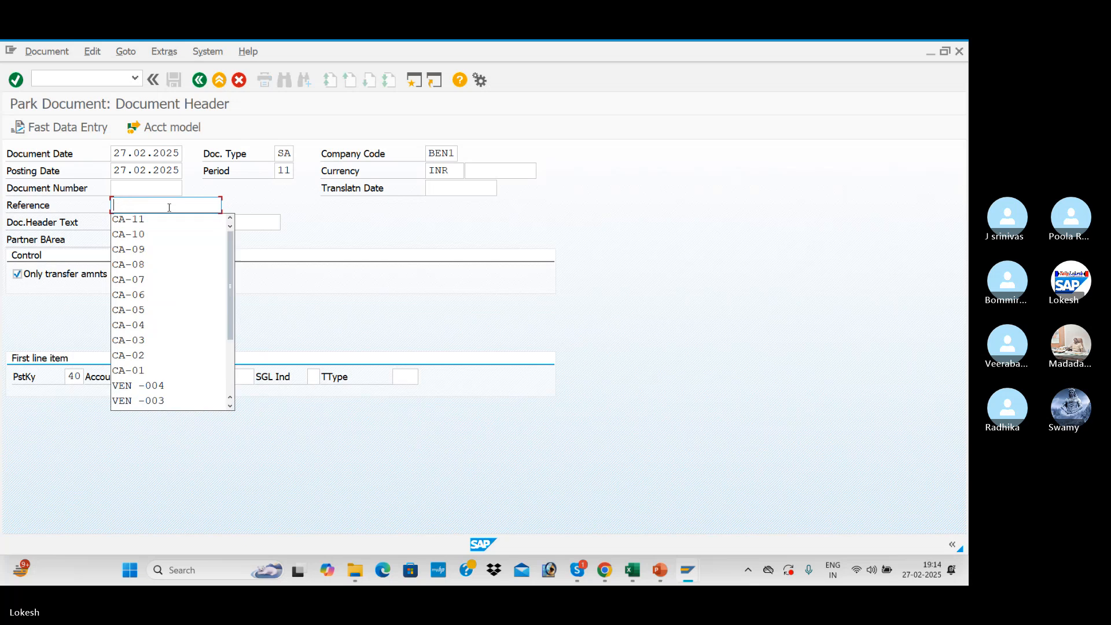
pyautogui.write('gl')
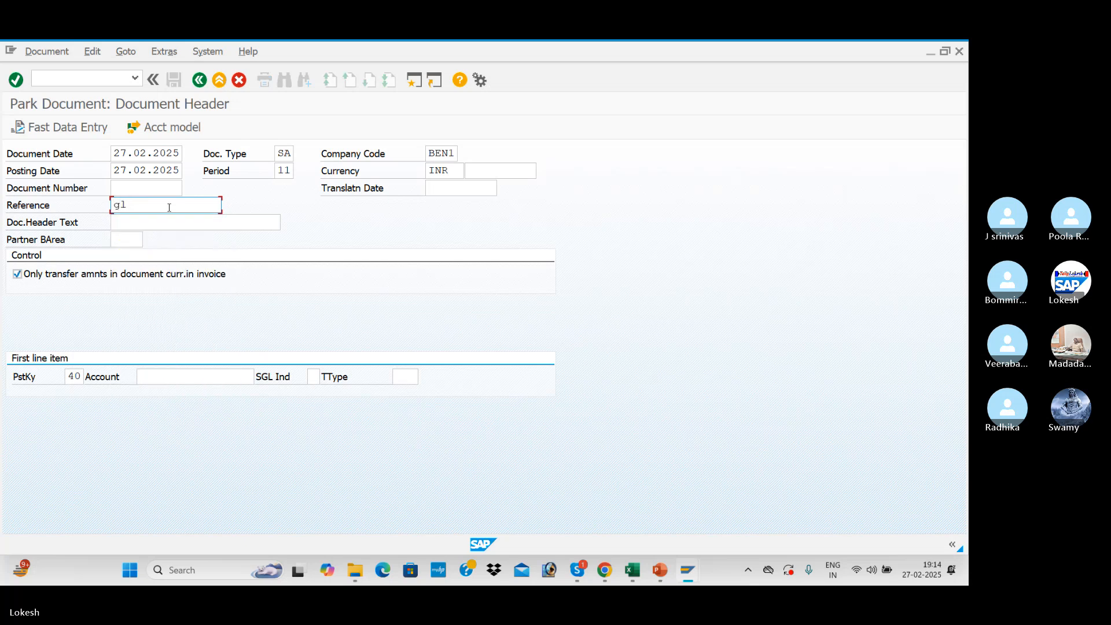
pyautogui.press('BackSpace')
pyautogui.press('BackSpace')
# Enter GL-001 as the reference and choose Rent A/c as the document header text.
pyautogui.write('GL-001')
pyautogui.press('Tab')
pyautogui.press('Down')
pyautogui.press('Down')
pyautogui.press('Down')
pyautogui.press('Down')
pyautogui.press('Down')
pyautogui.press('Down')
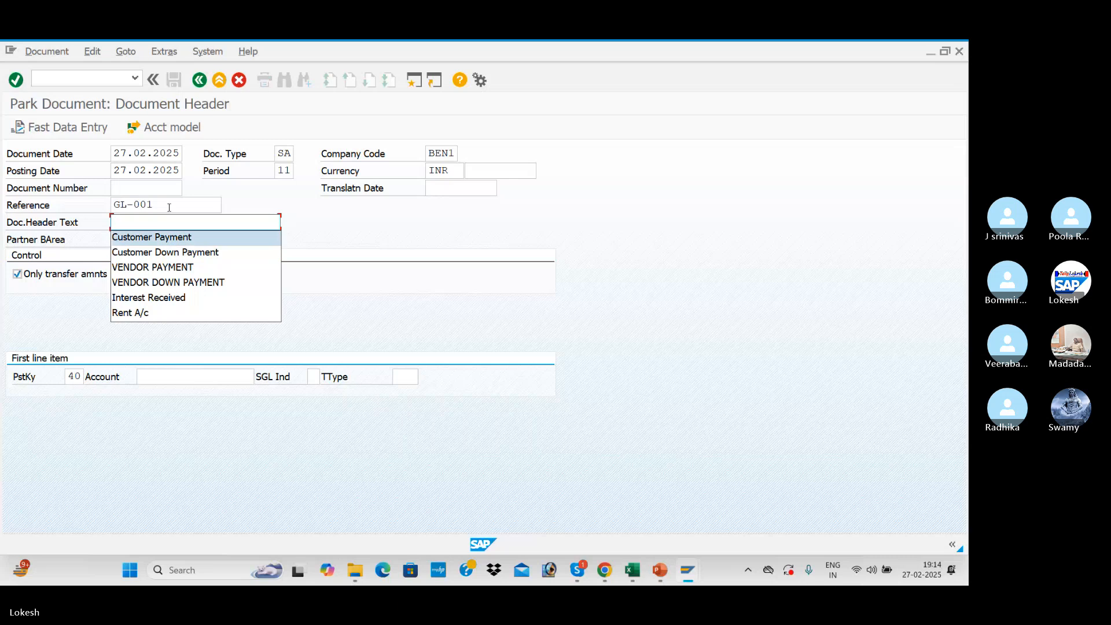
pyautogui.press('Return')
pyautogui.press('Tab')
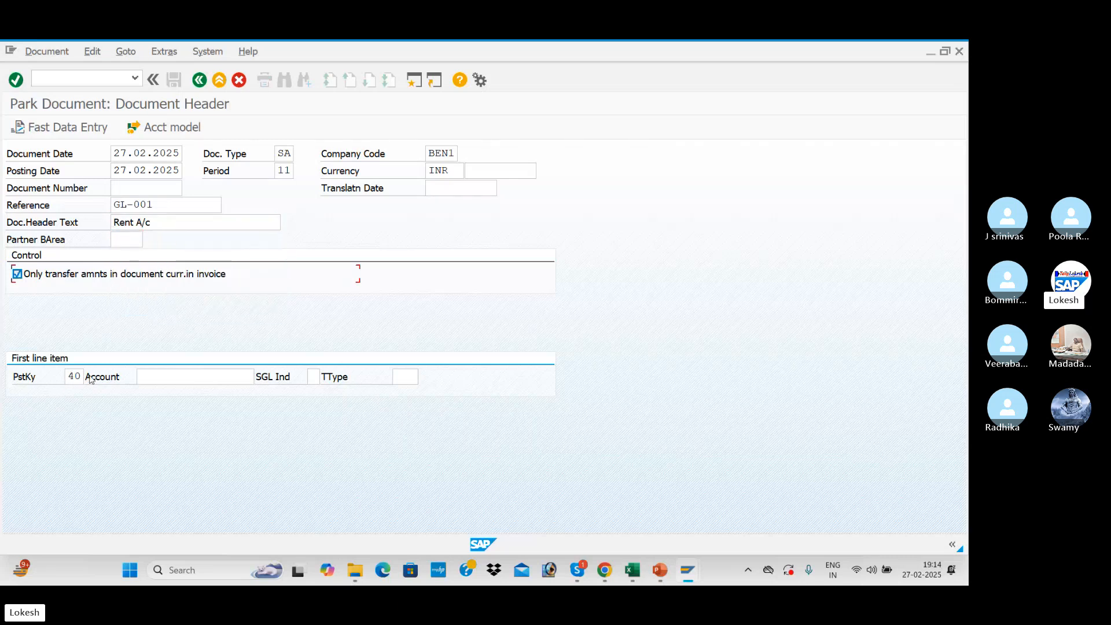
# Pick G/L account 400001 Rent Account for the first line item and proceed to its item entry.
pyautogui.click(249, 377)
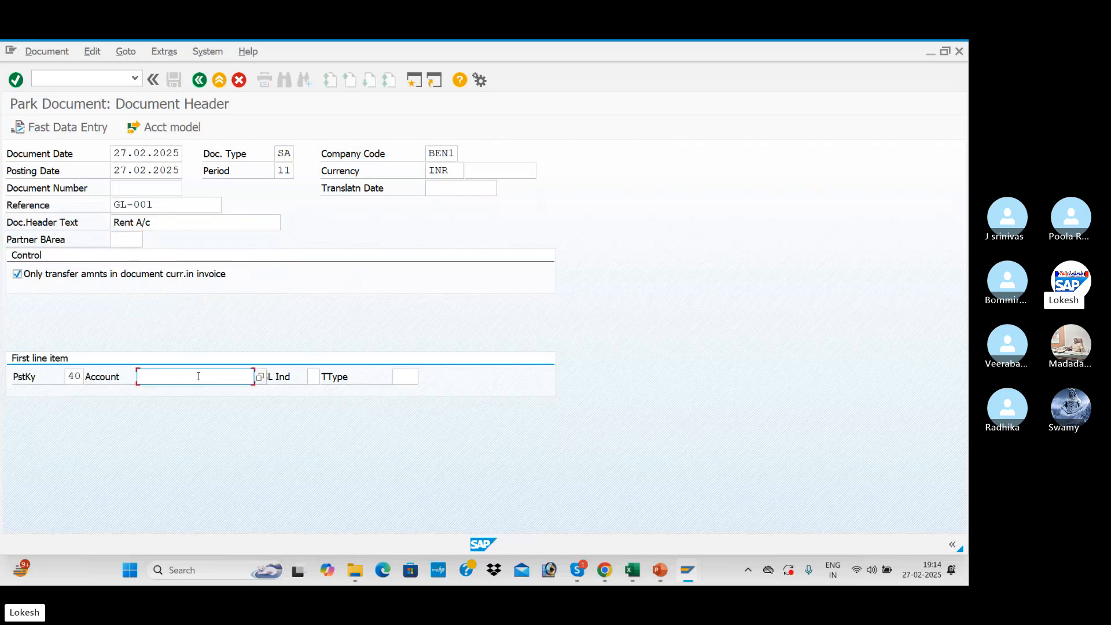
pyautogui.click(260, 379)
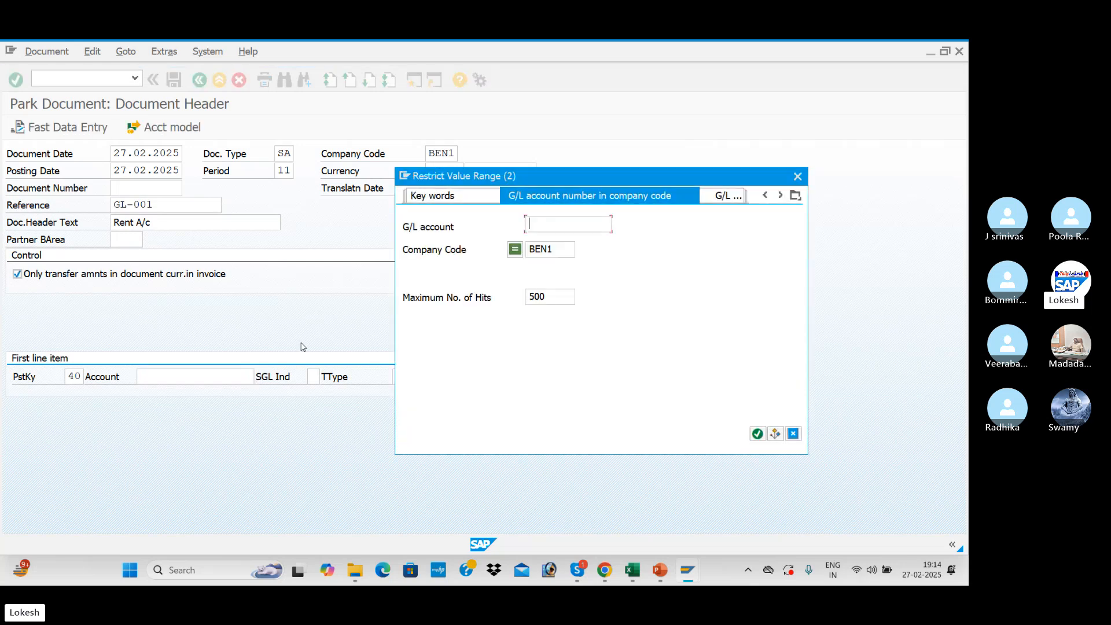
pyautogui.press('Return')
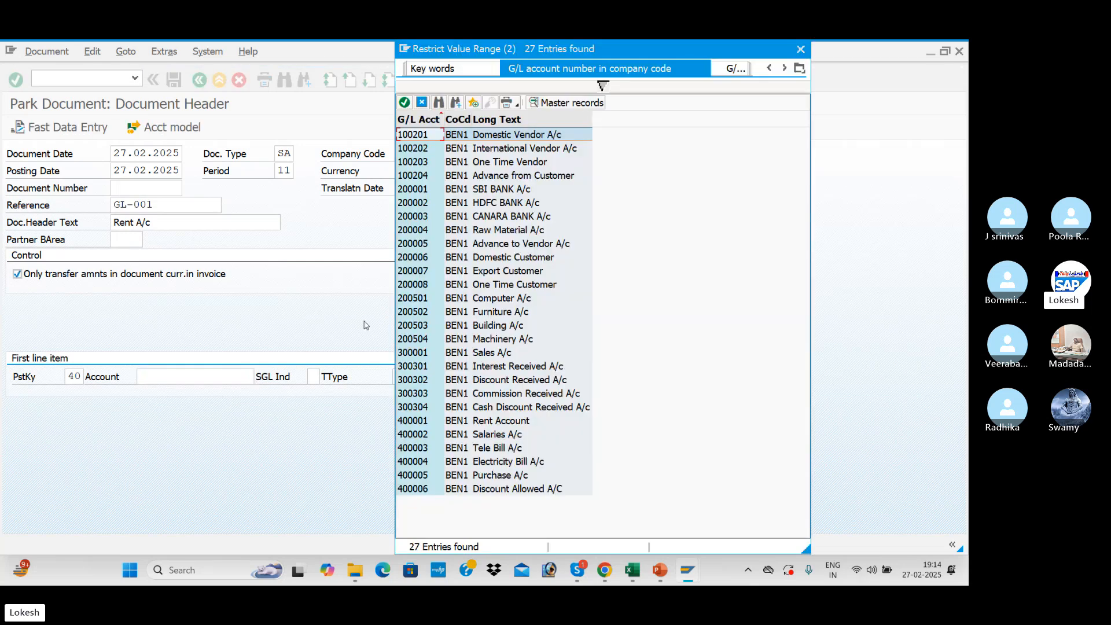
pyautogui.doubleClick(503, 422)
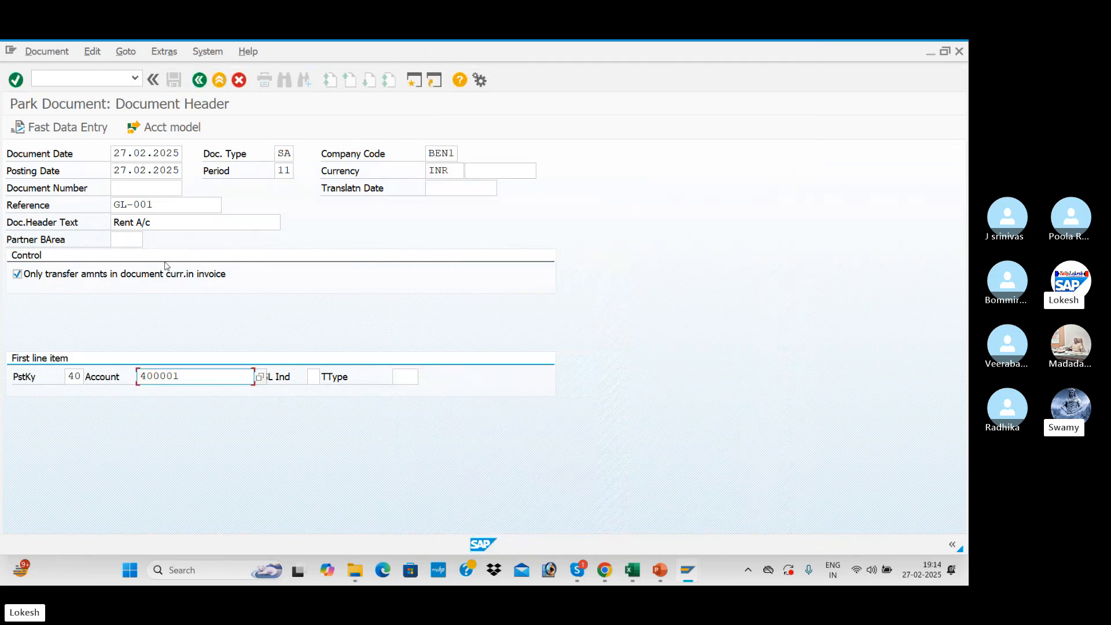
pyautogui.press('Return')
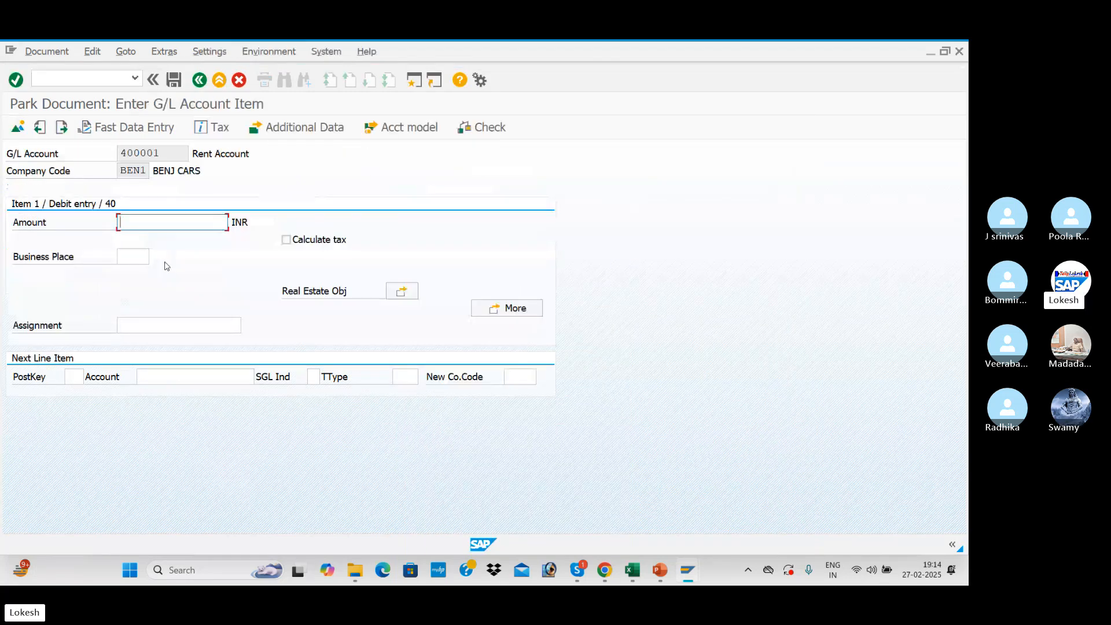
# Set the amount of the Rent Account debit item to 10000 INR.
pyautogui.press('BackSpace')
pyautogui.press('Down')
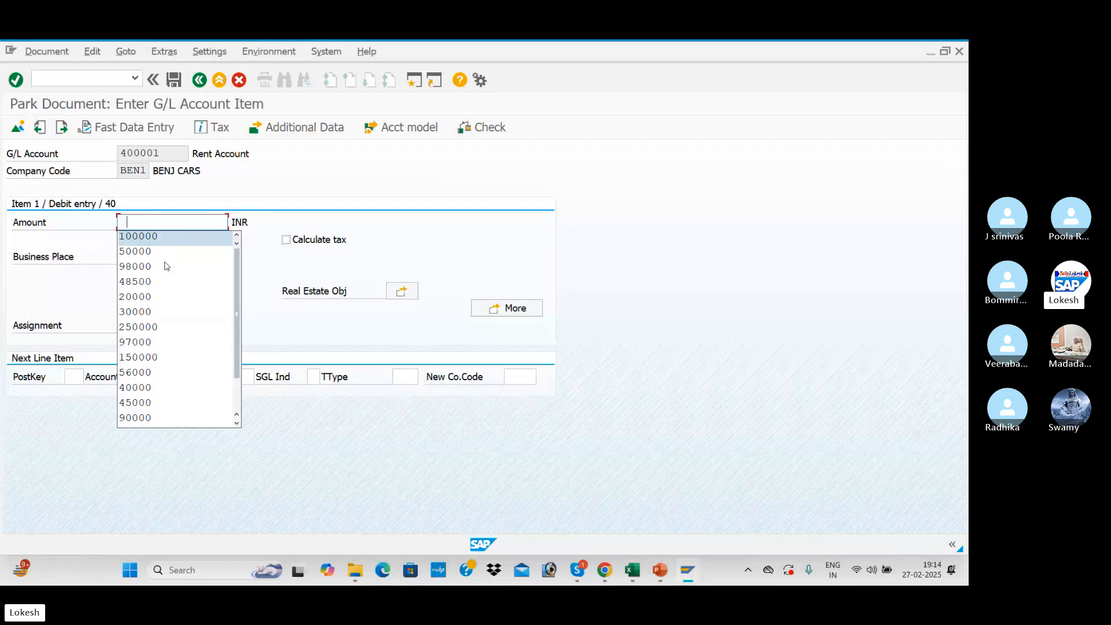
pyautogui.press('Down')
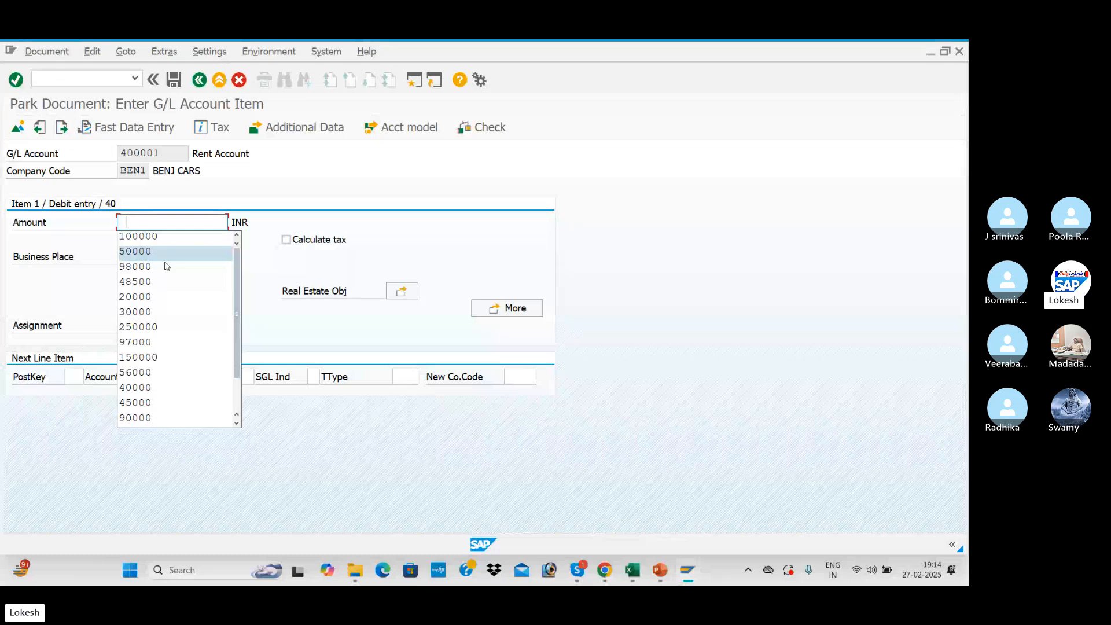
pyautogui.write('10000')
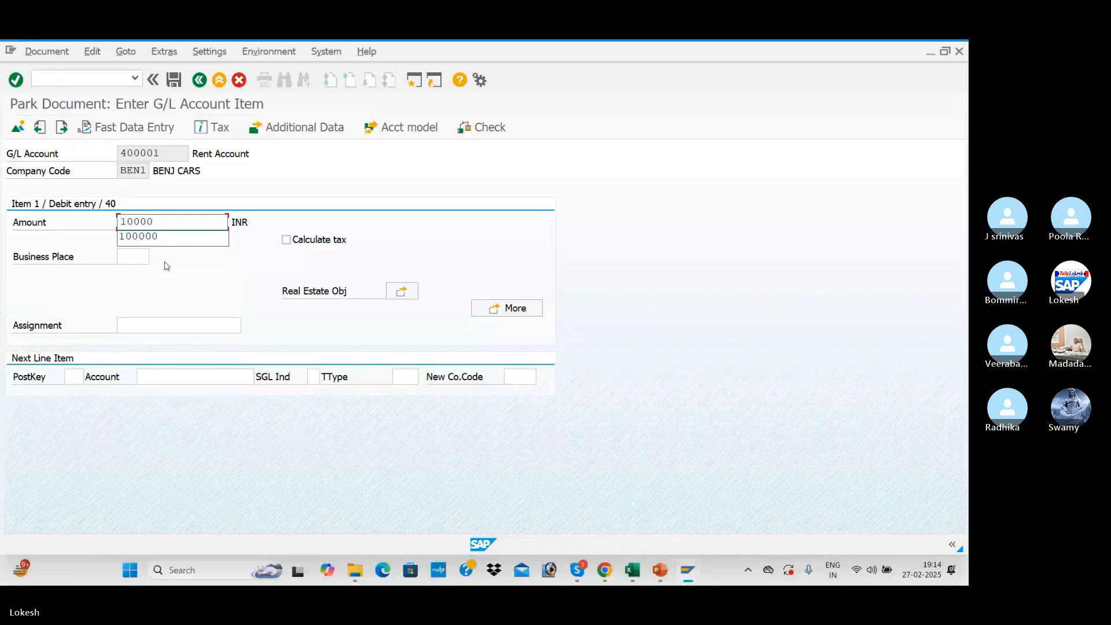
pyautogui.press('Escape')
pyautogui.press('Tab')
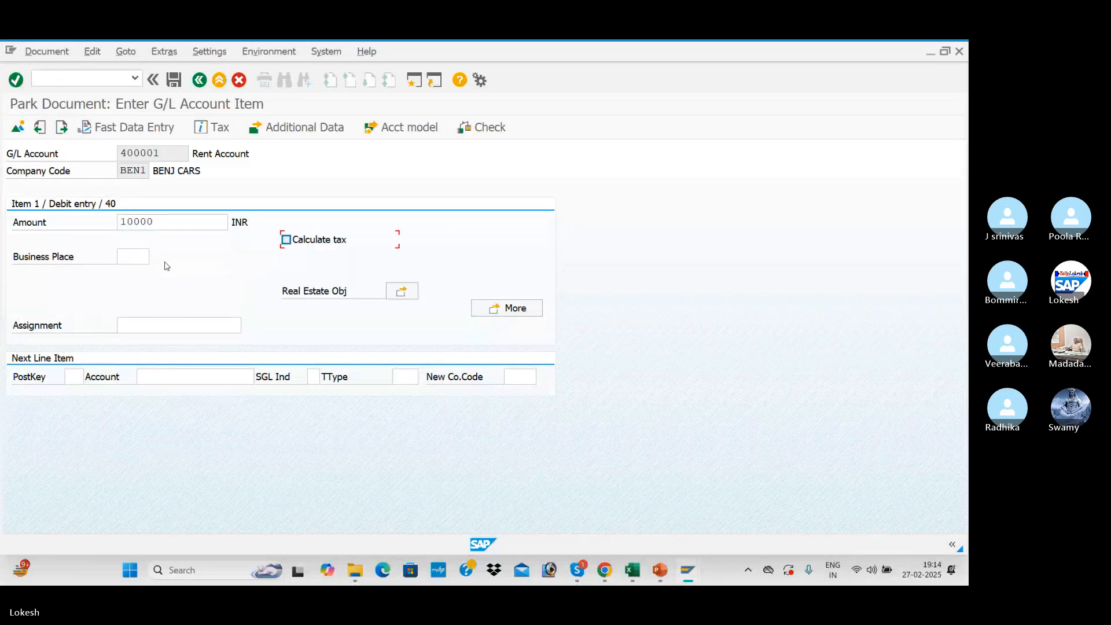
# Enter posting key 50 for the next line item.
pyautogui.click(77, 377)
pyautogui.write('50')
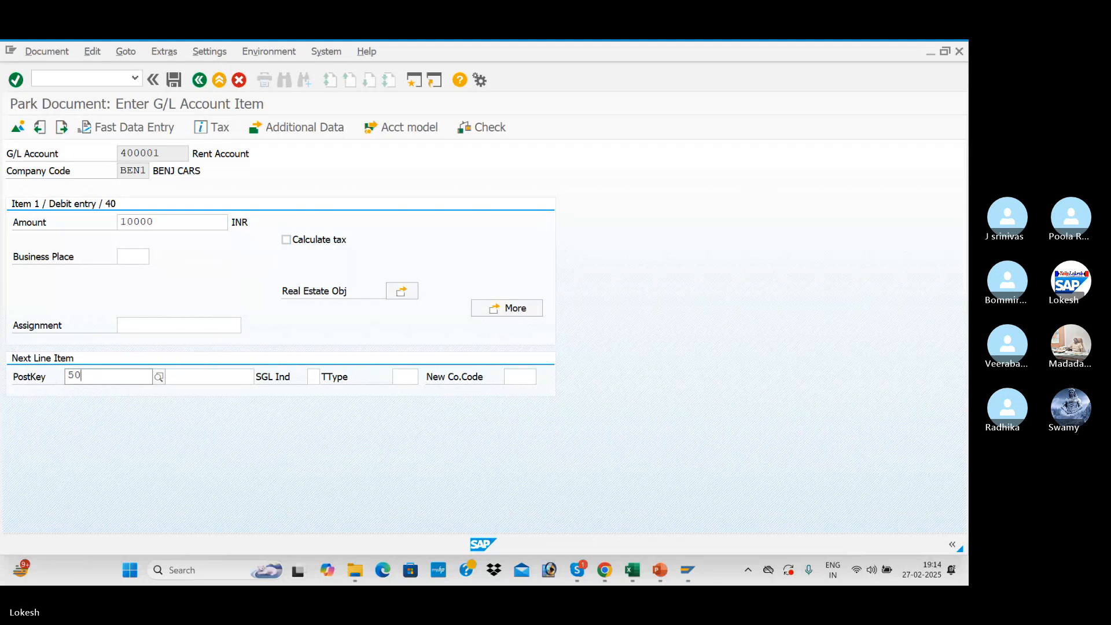
pyautogui.press('Return')
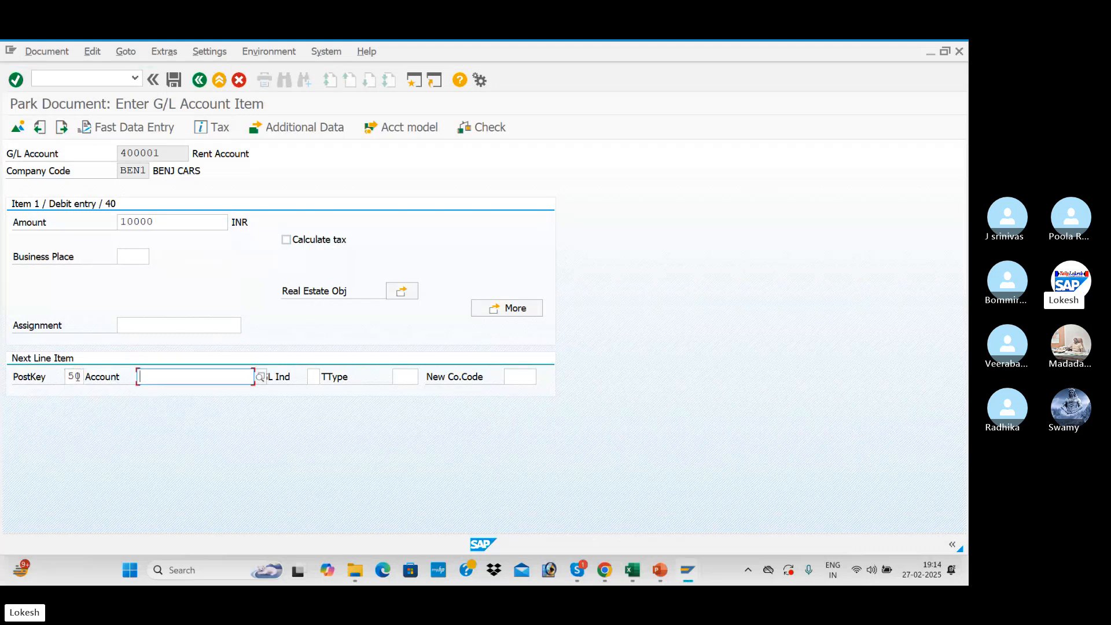
# Pick G/L account 200001 SBI BANK A/c for the credit line item and proceed to its item entry.
pyautogui.click(261, 378)
pyautogui.press('Return')
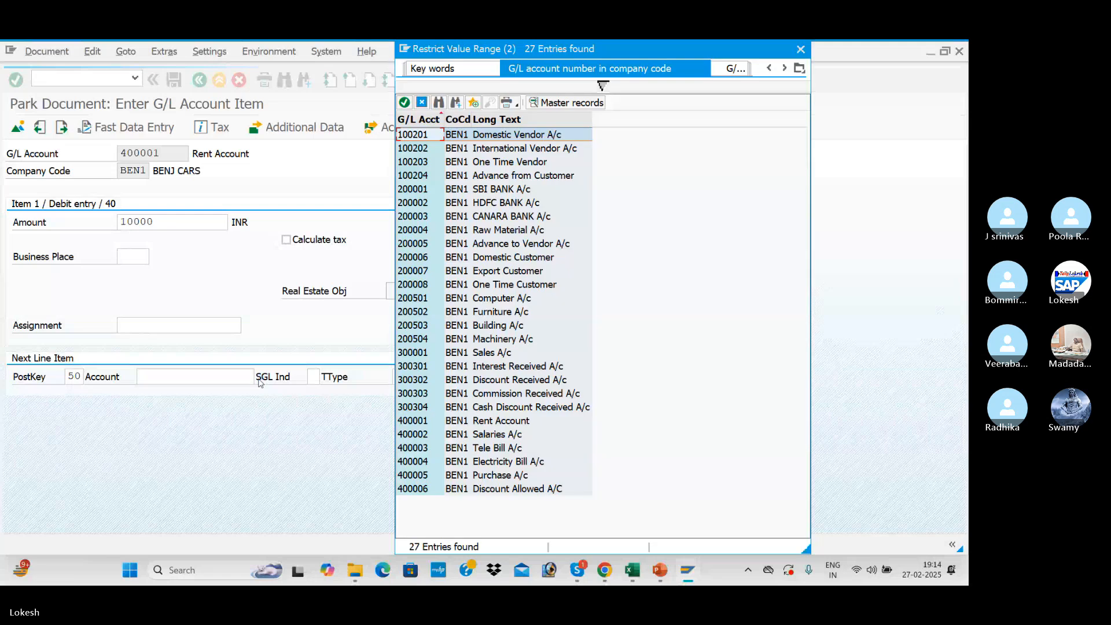
pyautogui.press('Down')
pyautogui.press('Down')
pyautogui.press('Return')
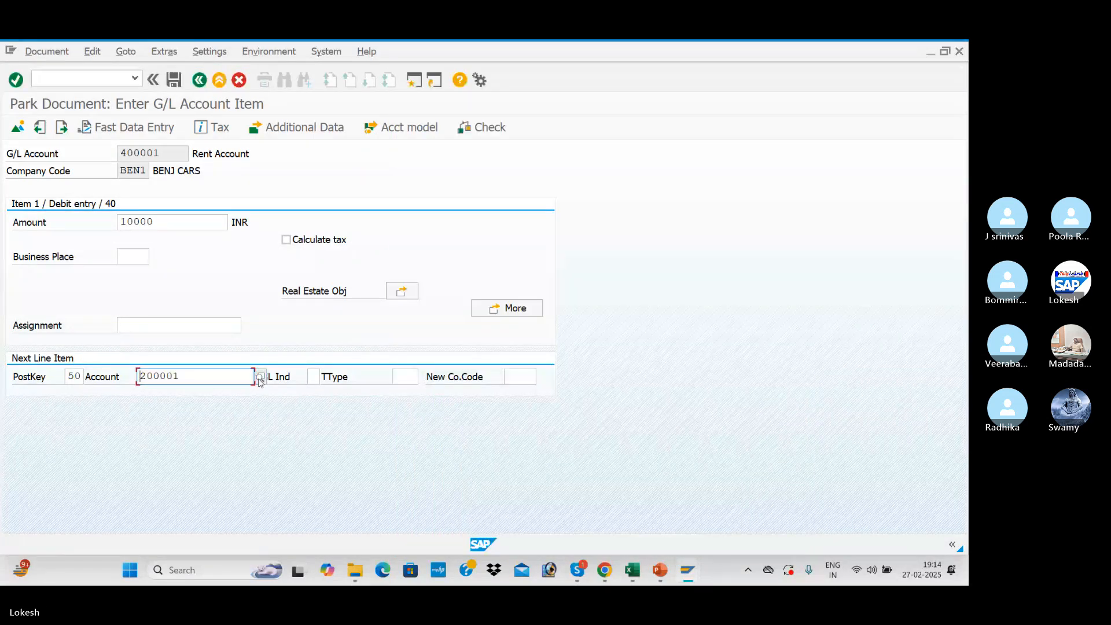
pyautogui.press('Return')
# Set the amount of the SBI bank credit item to 10000 INR and park the document.
pyautogui.press('space')
pyautogui.press('Down')
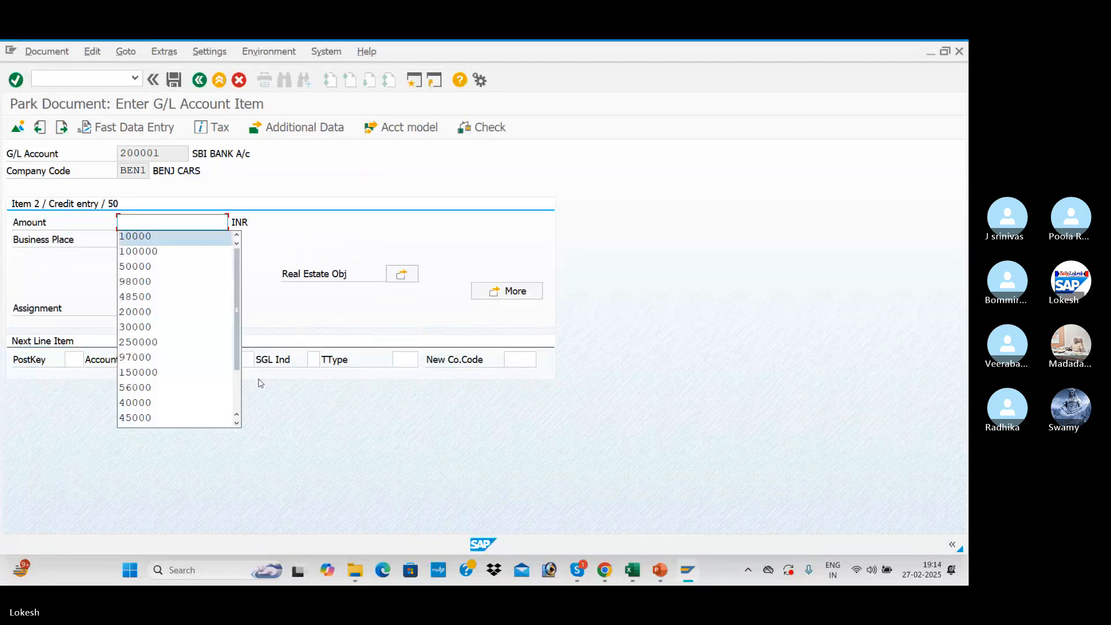
pyautogui.press('Tab')
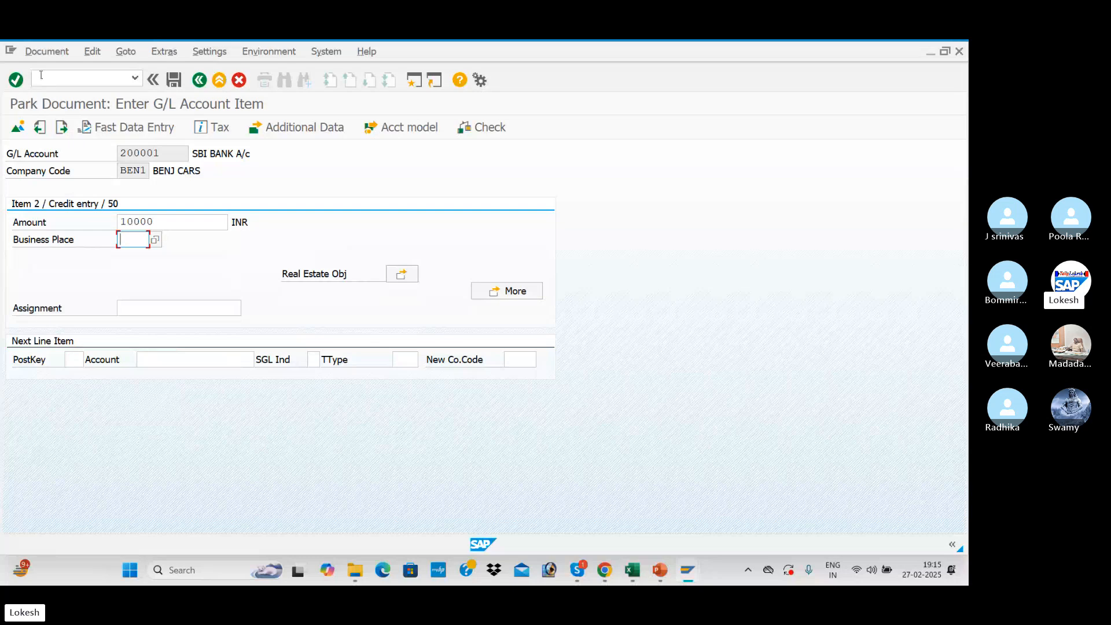
pyautogui.click(47, 53)
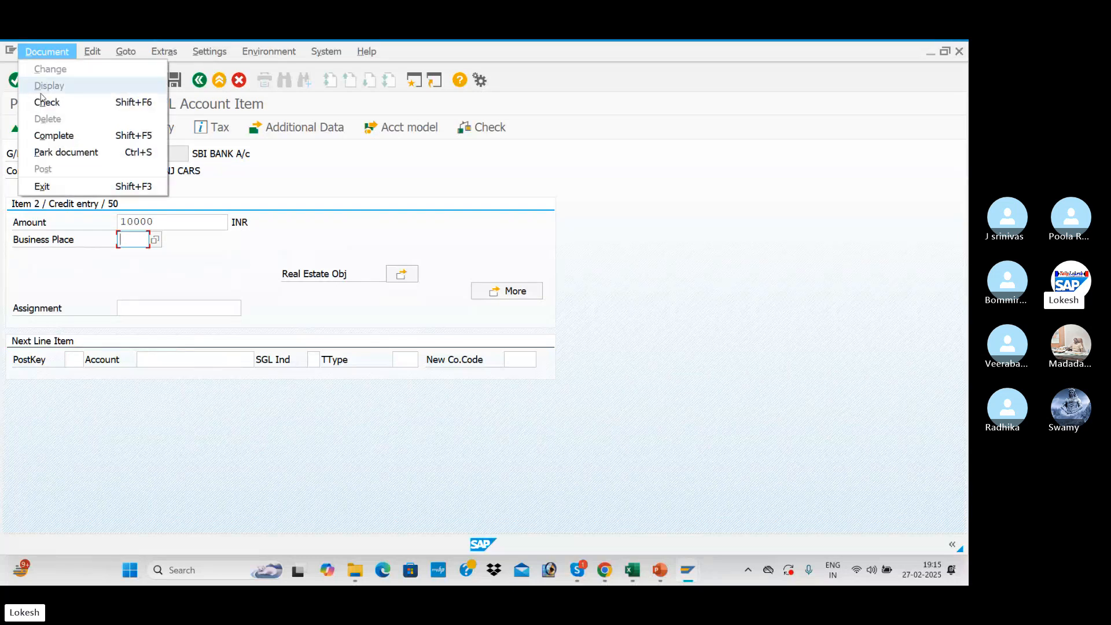
pyautogui.click(74, 153)
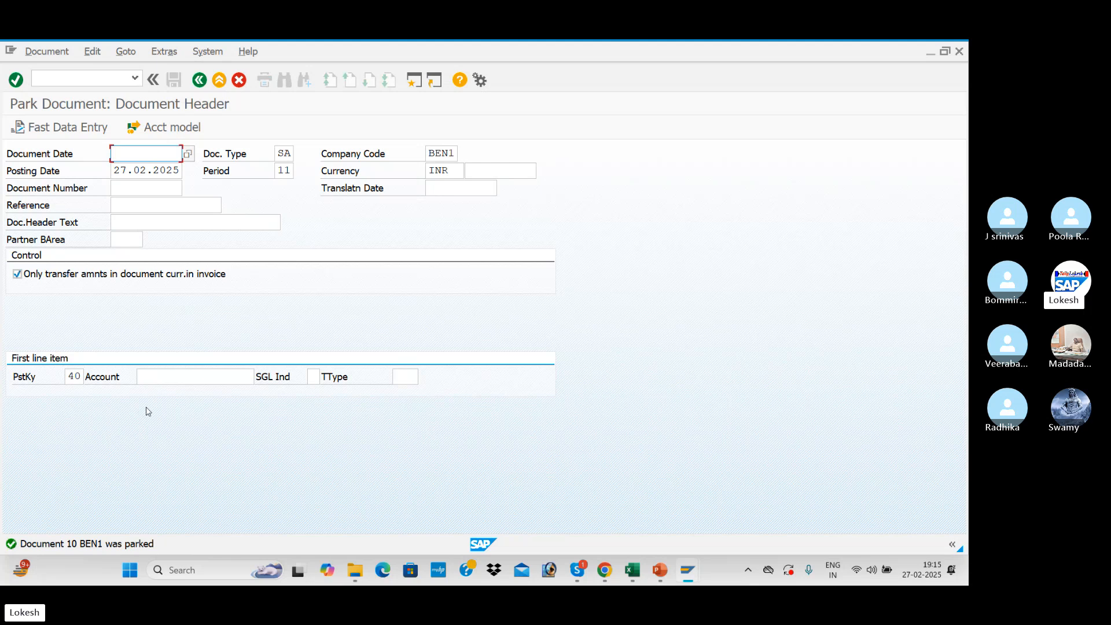
# Refresh the G/L line item display of account 400001 to check the newly parked rent document.
pyautogui.hotkey('alt', 'Tab')
pyautogui.hotkey('alt', 'Tab')
pyautogui.hotkey('alt', 'Tab')
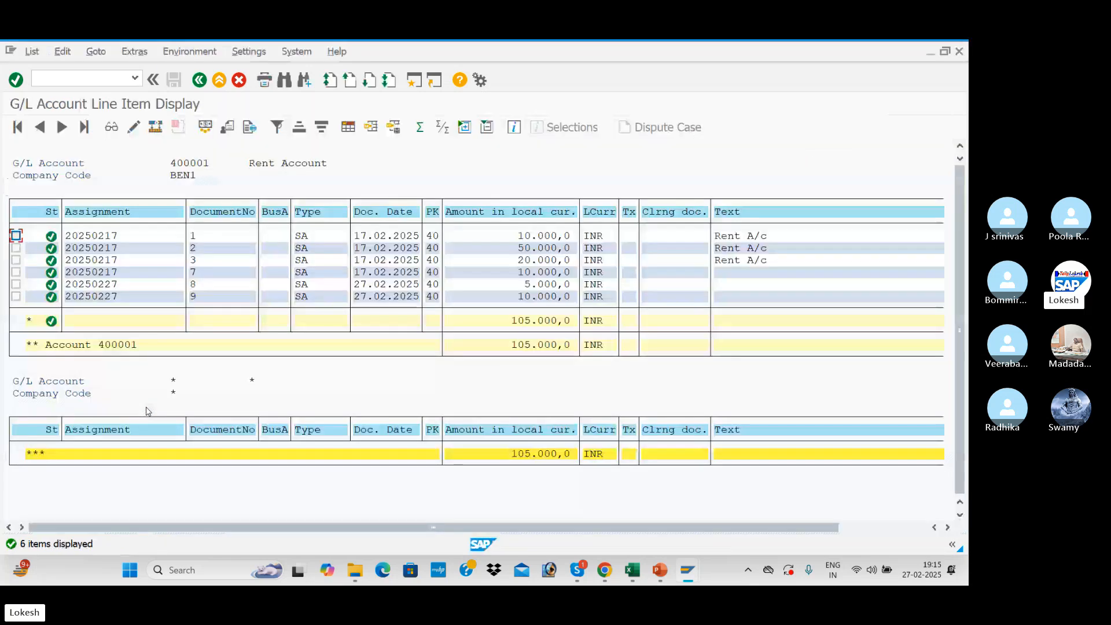
pyautogui.click(34, 52)
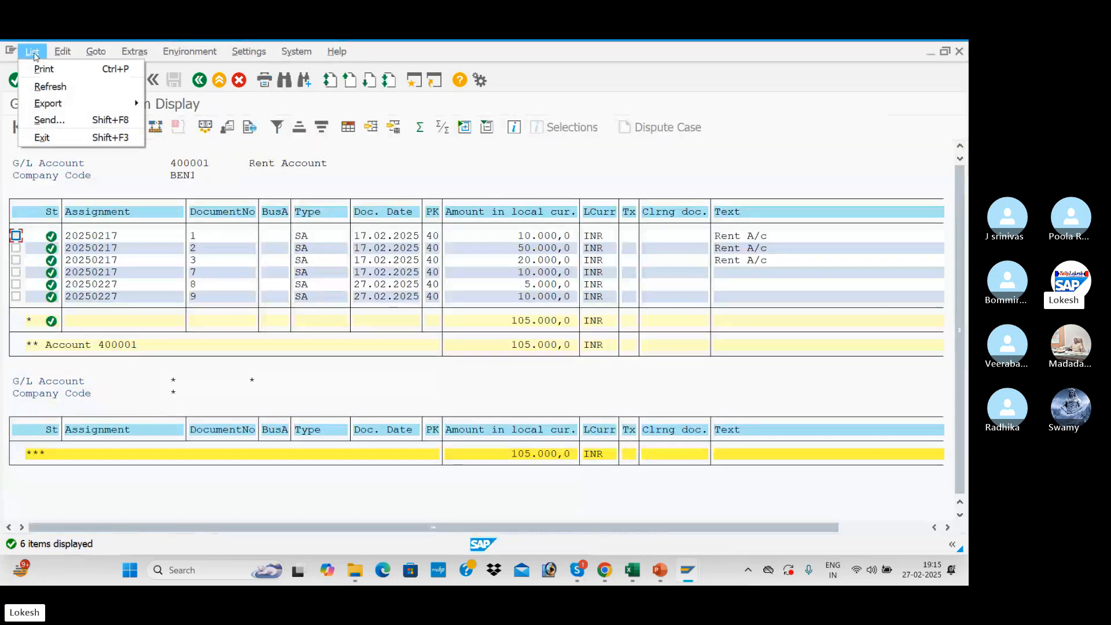
pyautogui.click(56, 87)
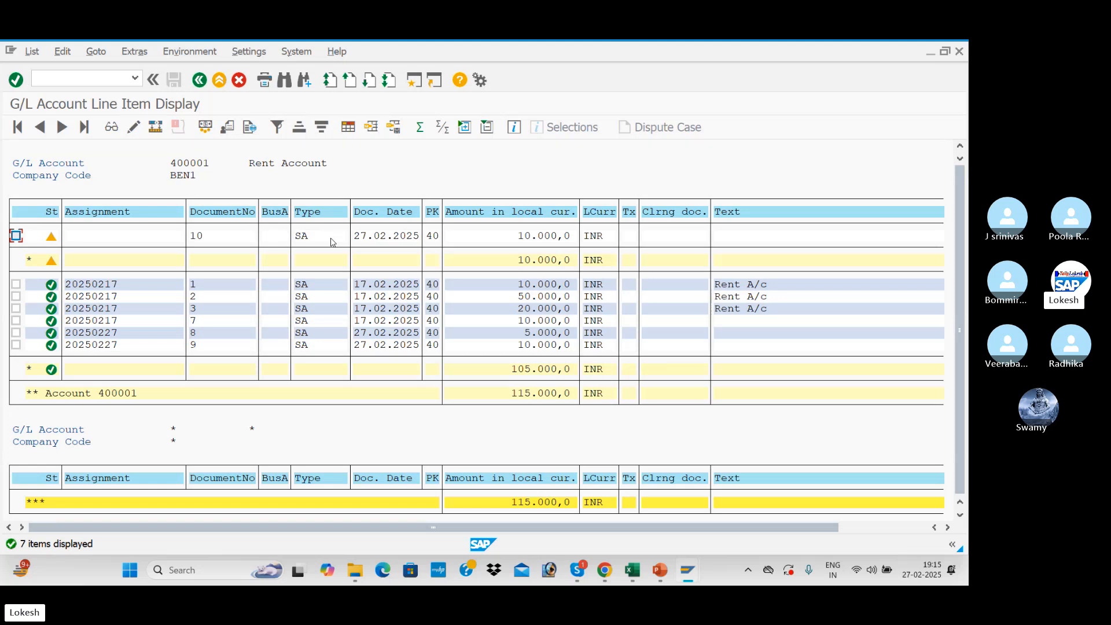
# Leave document parking and start transaction FBV0 for posting parked documents.
pyautogui.hotkey('alt', 'Tab')
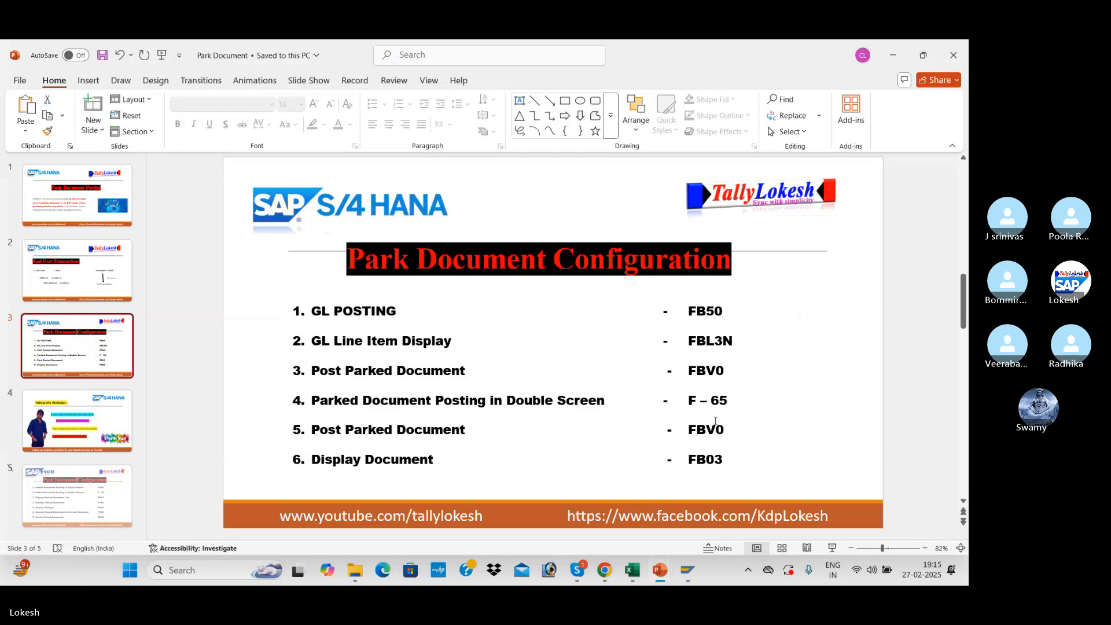
pyautogui.hotkey('alt', 'Tab')
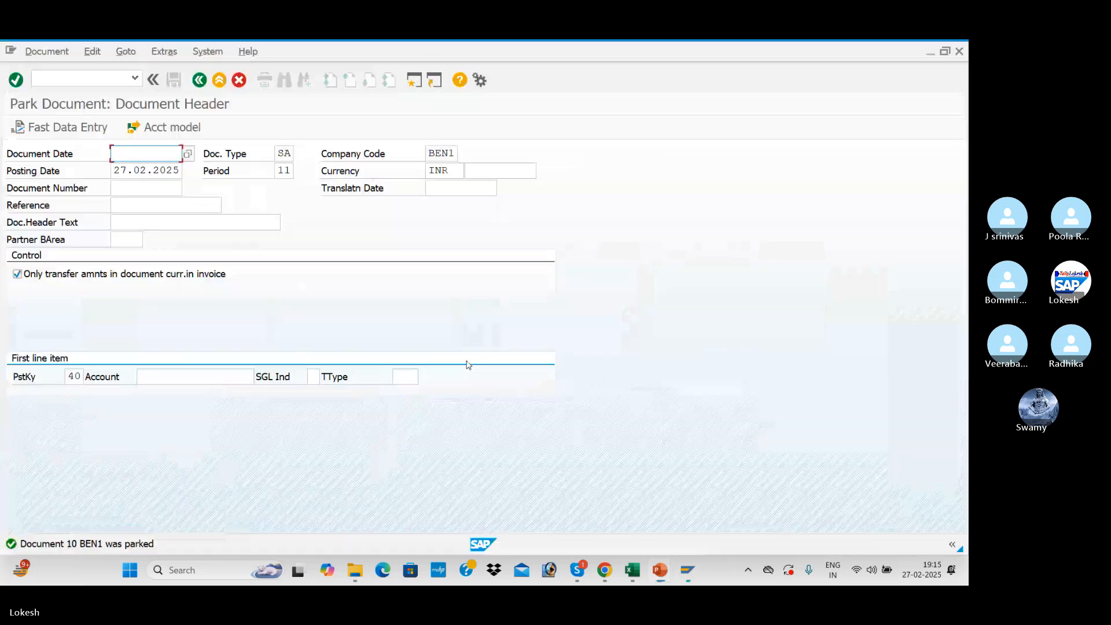
pyautogui.click(66, 78)
pyautogui.write('/N')
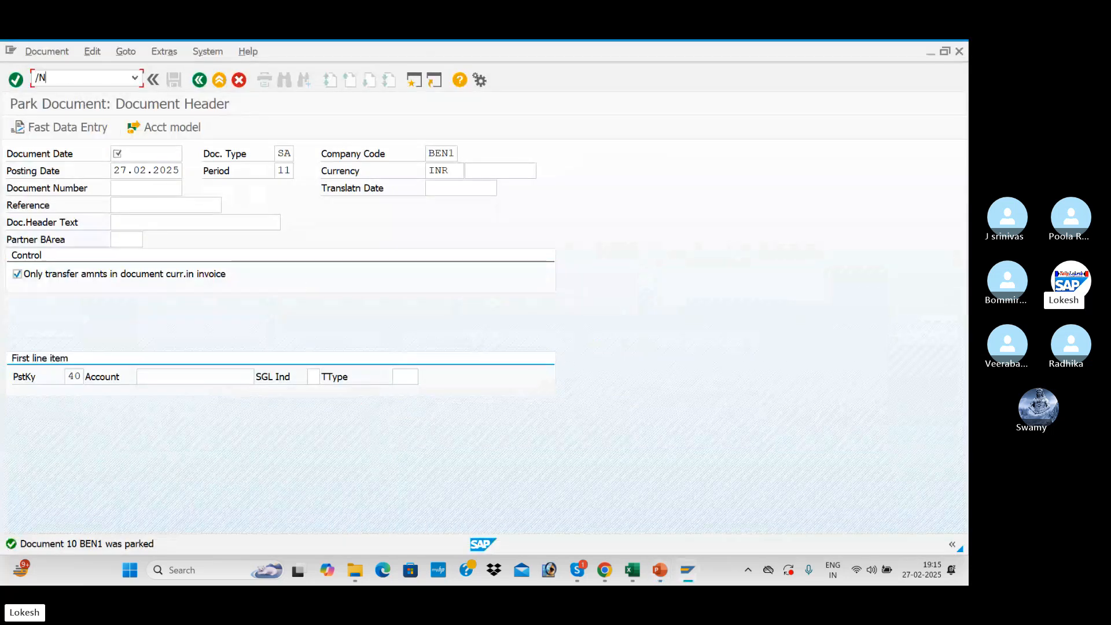
pyautogui.write('FBV0')
pyautogui.press('Return')
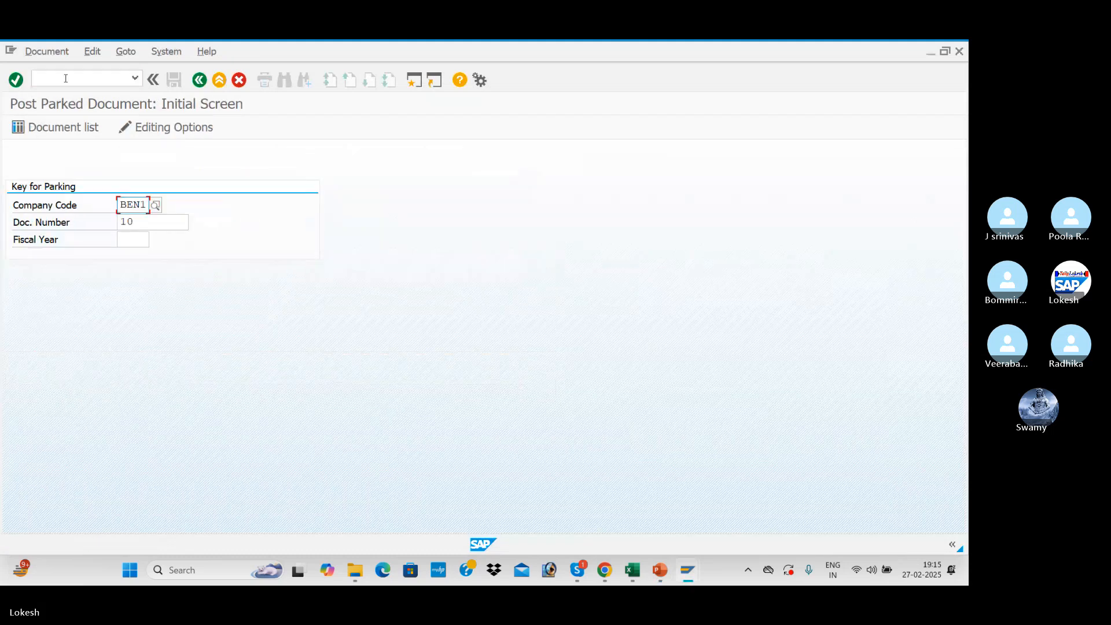
# Open the parked rent document from the BEN1 list for fiscal year 2024 and change its reference to GL-0001.
pyautogui.click(53, 127)
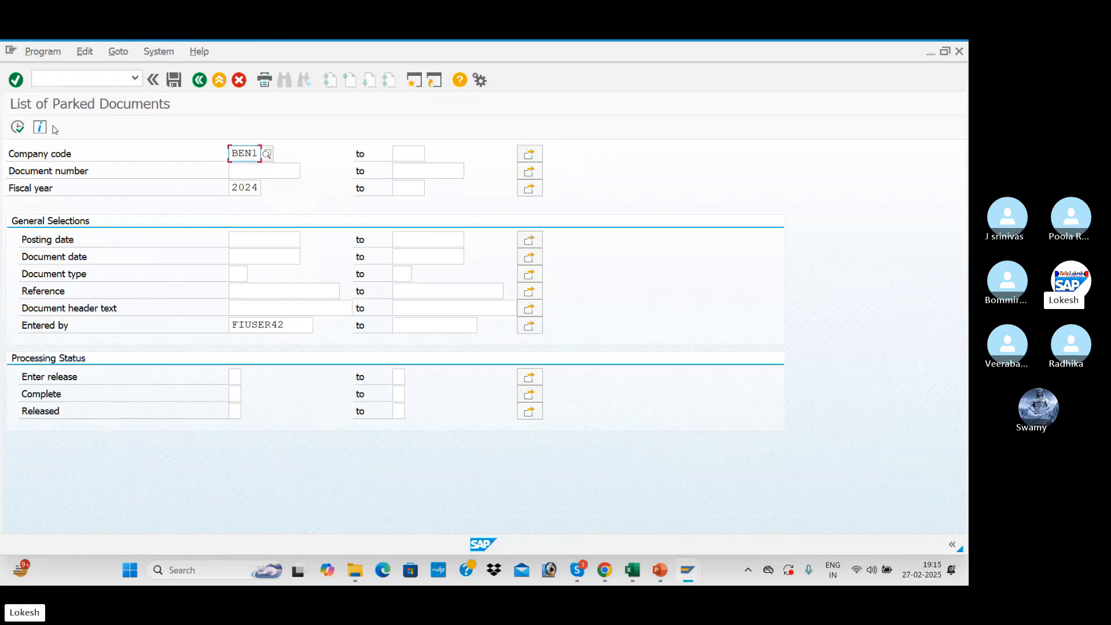
pyautogui.click(20, 130)
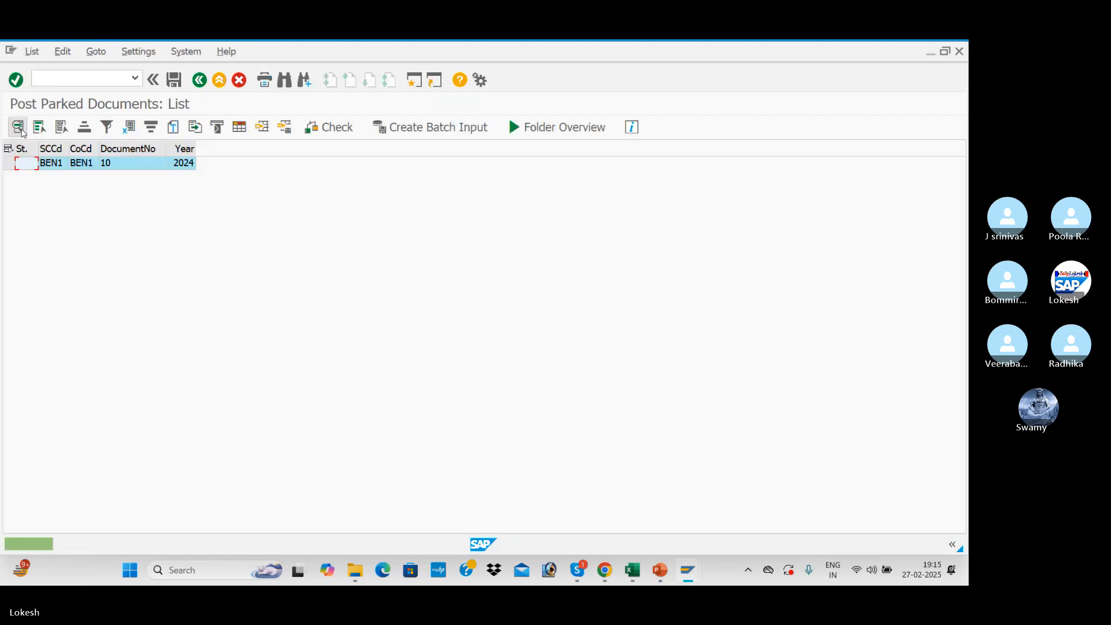
pyautogui.doubleClick(116, 168)
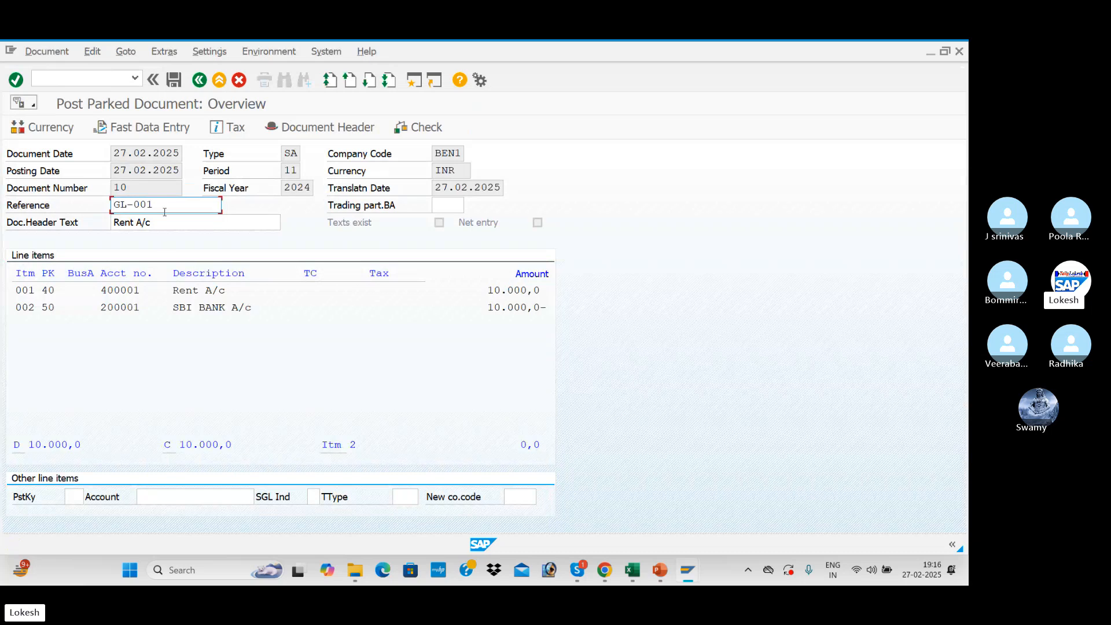
pyautogui.press('BackSpace')
pyautogui.write('01')
# Set the amount of the Rent Account debit item to 20000 INR and return to the document overview.
pyautogui.doubleClick(188, 290)
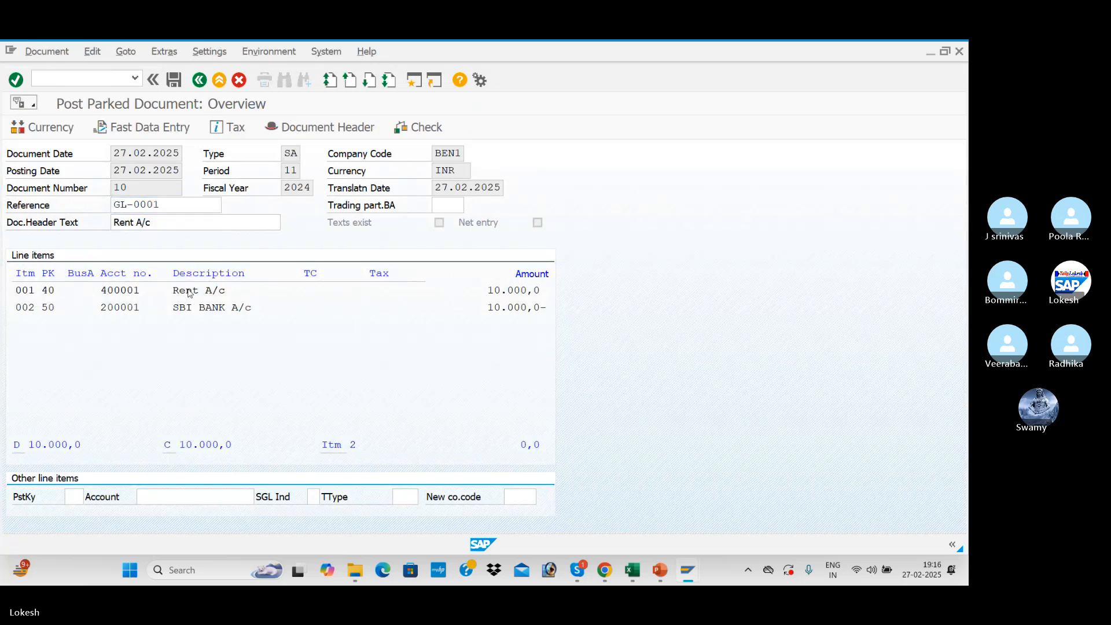
pyautogui.moveTo(185, 223); pyautogui.dragTo(73, 225)
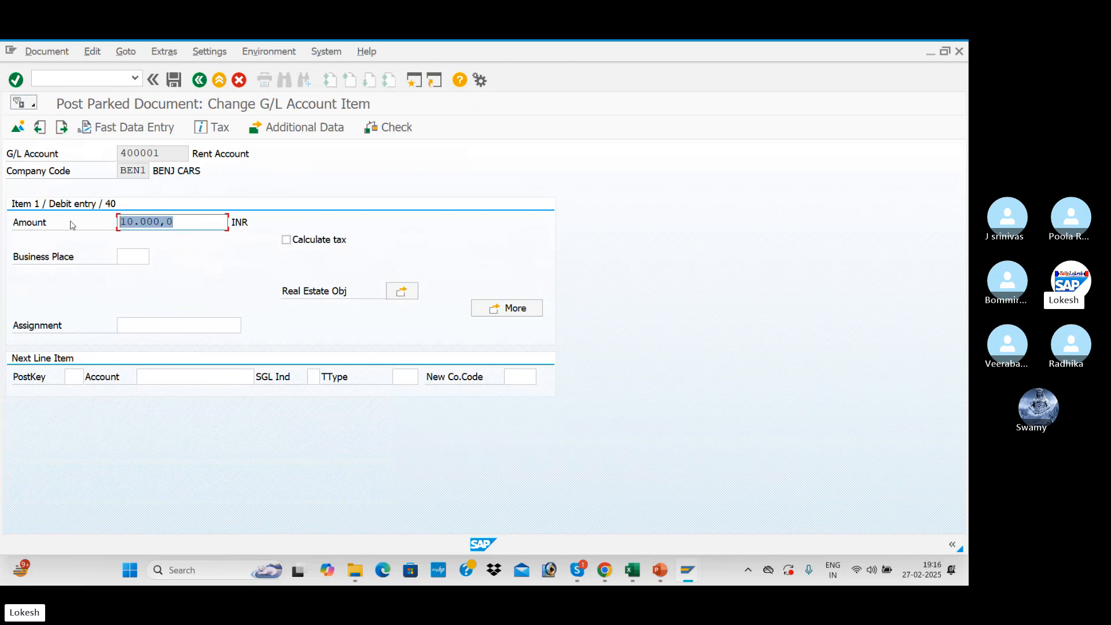
pyautogui.write('20000')
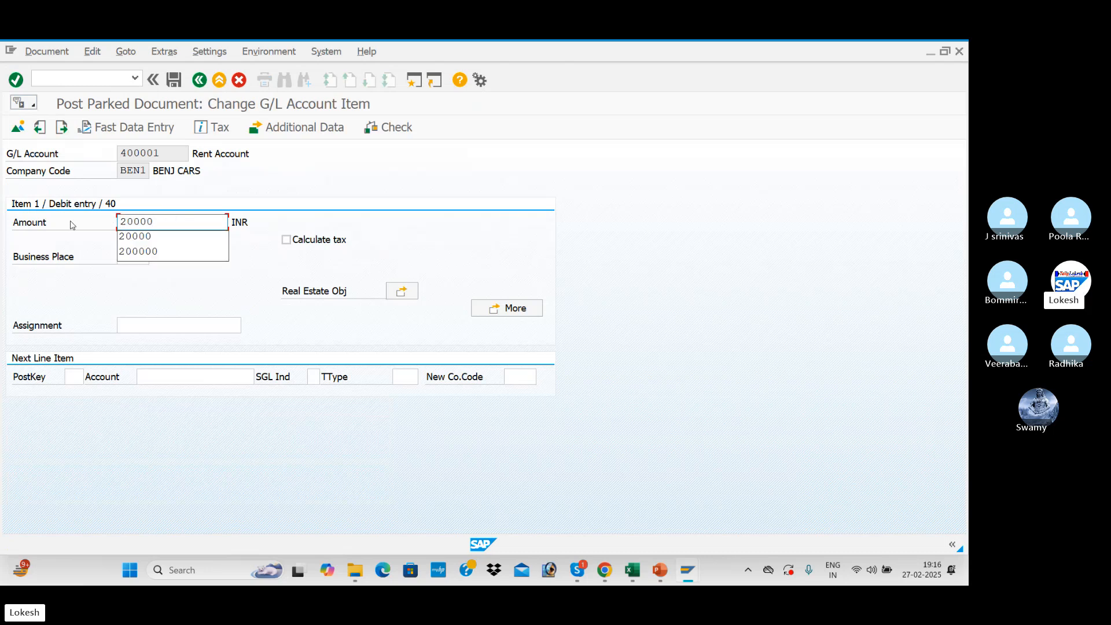
pyautogui.press('Return')
pyautogui.click(200, 80)
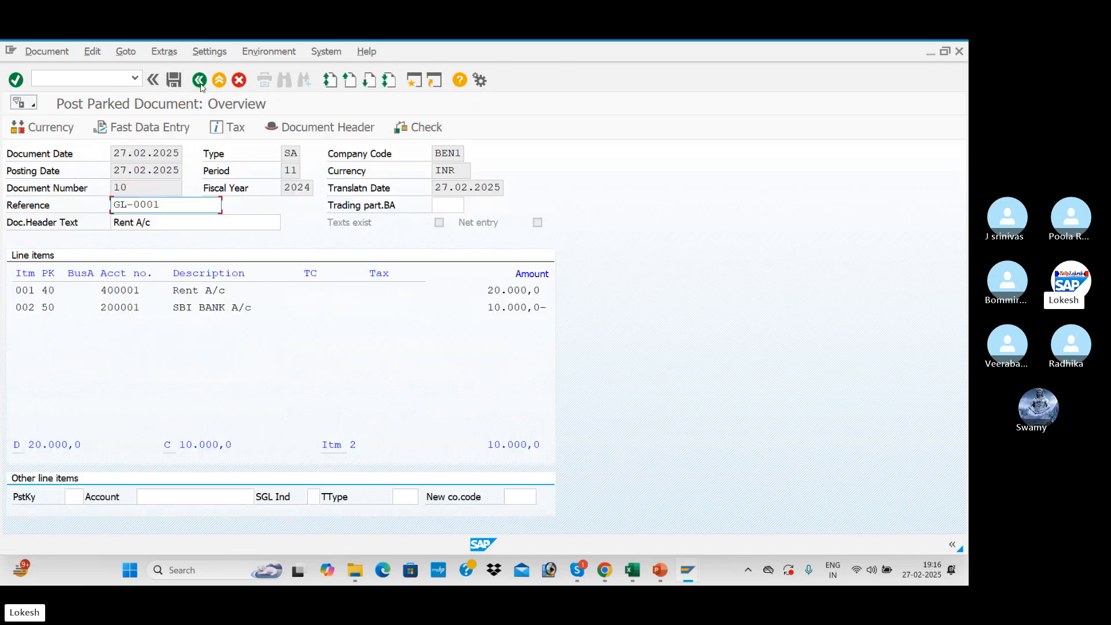
# Set the amount of the SBI bank credit item to 20000 INR and return to the document overview.
pyautogui.doubleClick(199, 307)
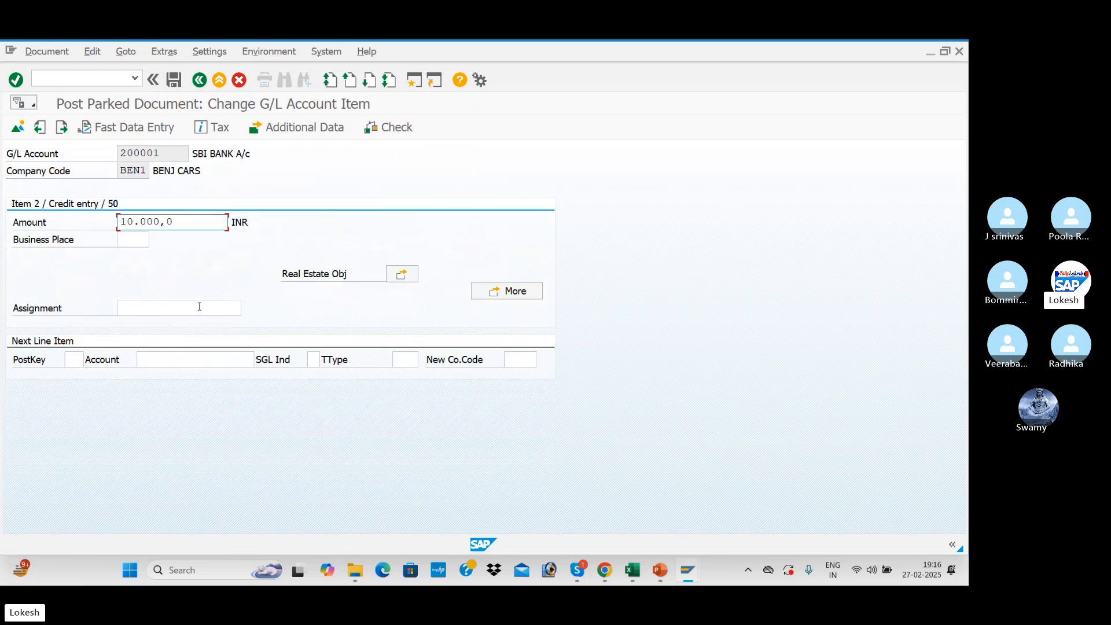
pyautogui.moveTo(188, 222); pyautogui.dragTo(61, 222)
pyautogui.write('2')
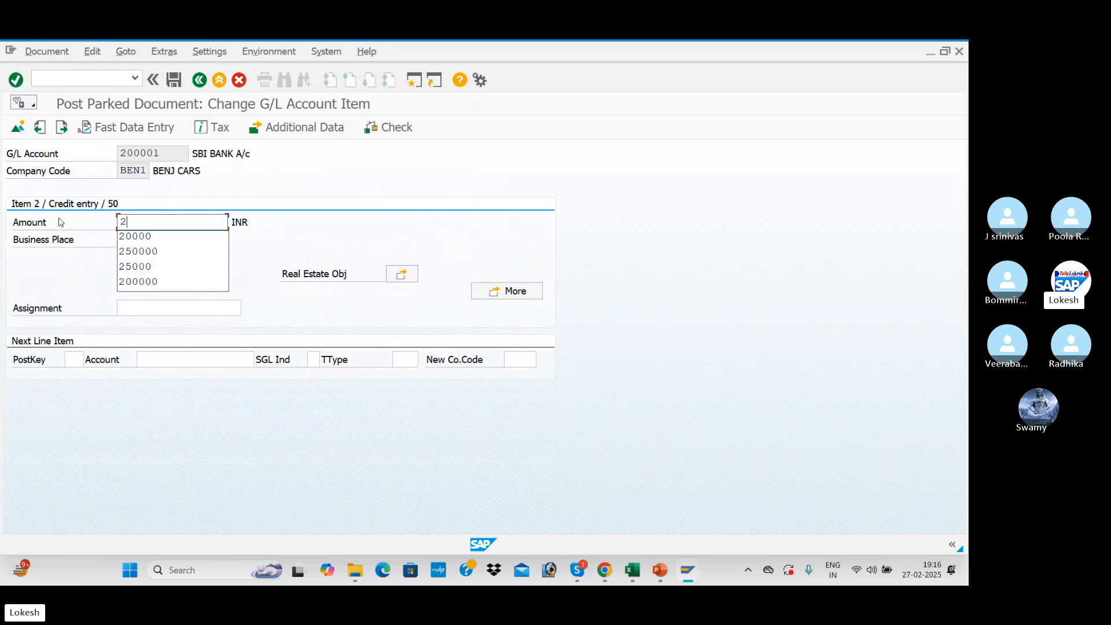
pyautogui.press('Down')
pyautogui.press('Tab')
pyautogui.click(200, 82)
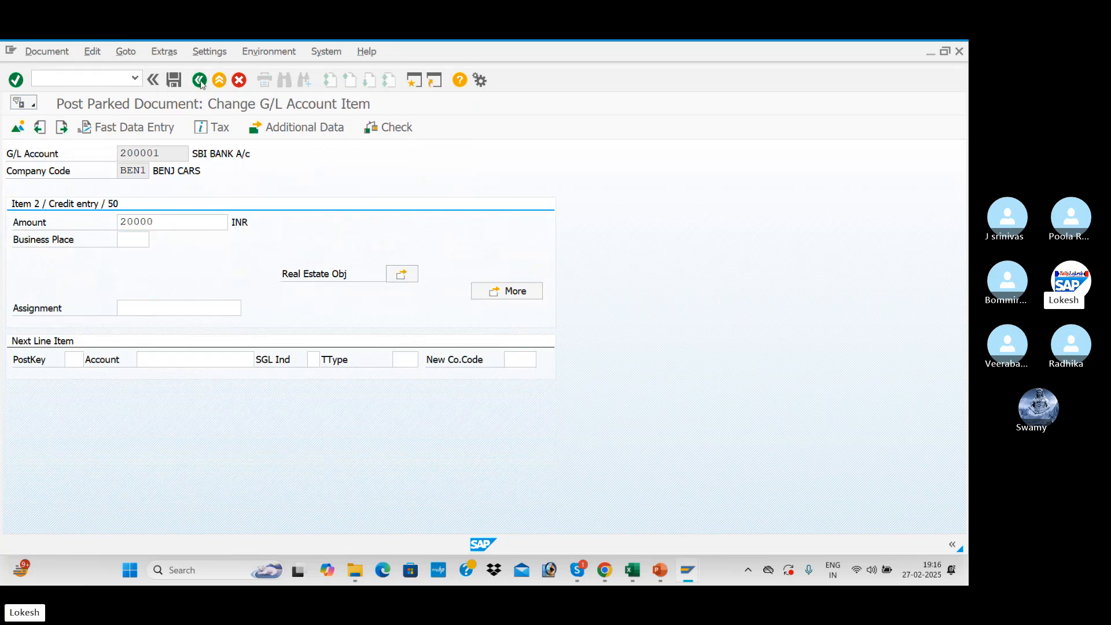
# Compare the debit and credit amounts in the overview and post the parked document.
pyautogui.moveTo(487, 290); pyautogui.dragTo(527, 308)
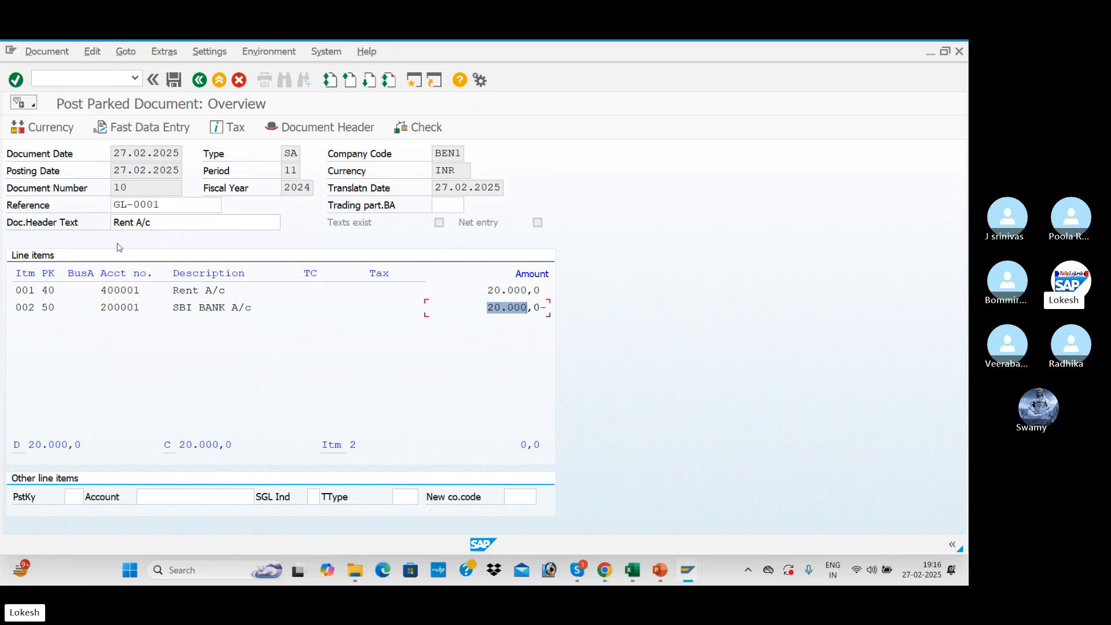
pyautogui.click(35, 52)
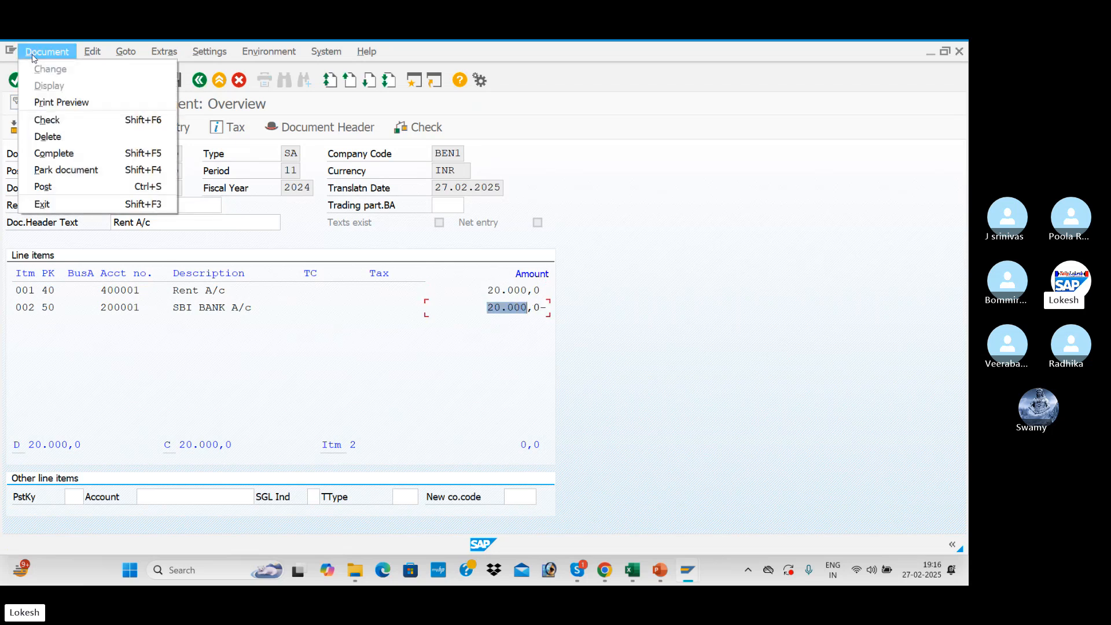
pyautogui.click(43, 186)
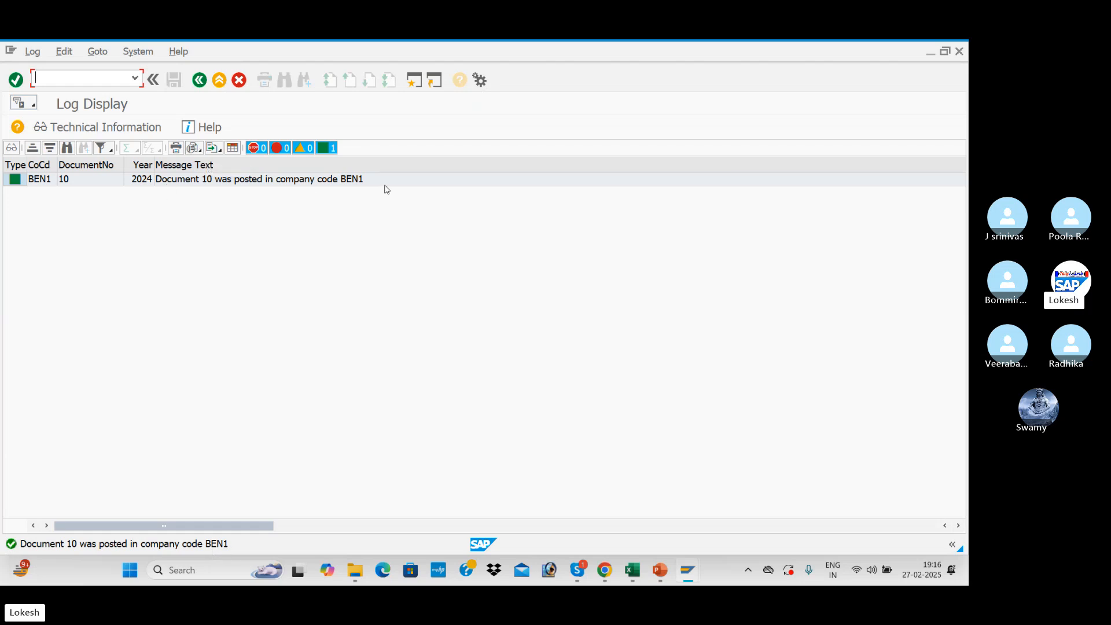
# Refresh the Rent Account line item display to check the status and amount of the posted document.
pyautogui.hotkey('alt', 'Tab')
pyautogui.press('Tab')
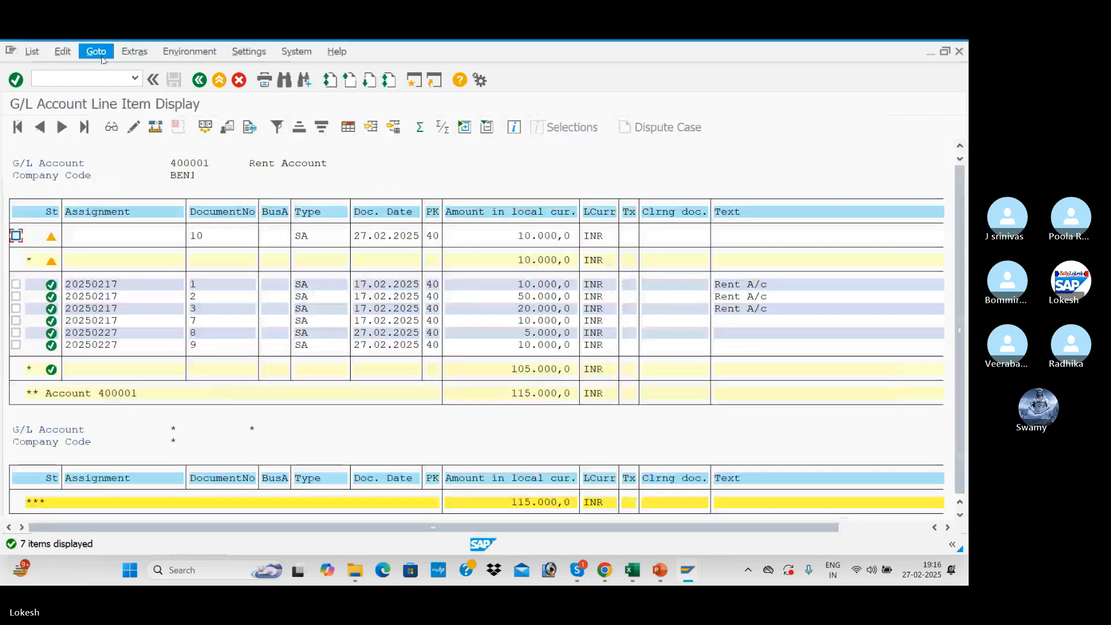
pyautogui.click(32, 51)
pyautogui.click(59, 86)
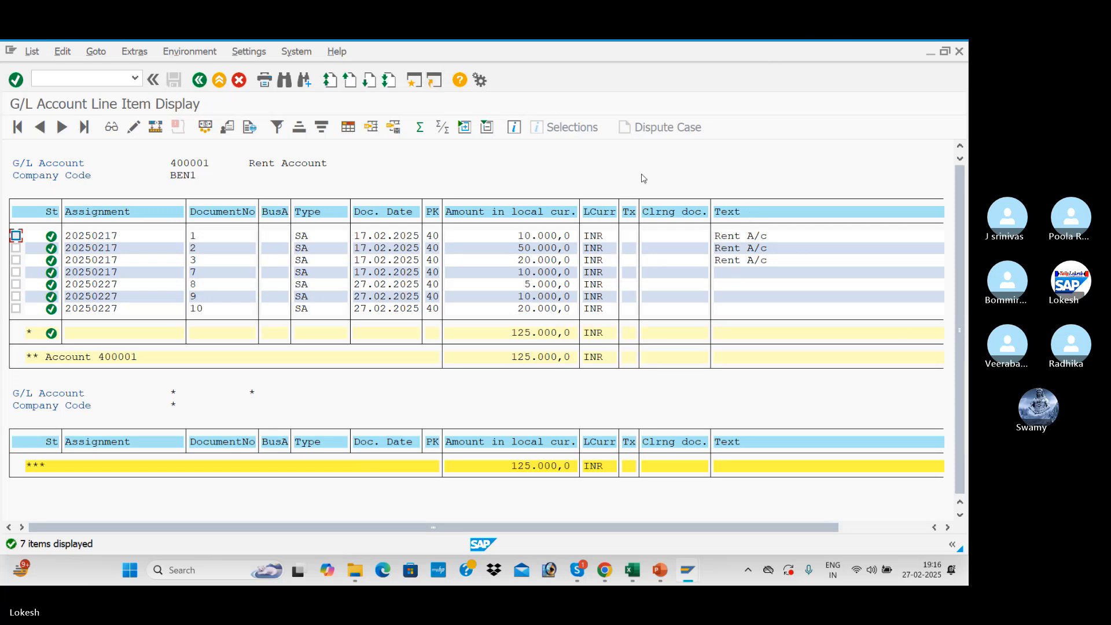
# Start transaction FB03 from the line item display and open the document list selection for company code BEN1.
pyautogui.hotkey('alt', 'Tab')
pyautogui.hotkey('alt', 'Tab')
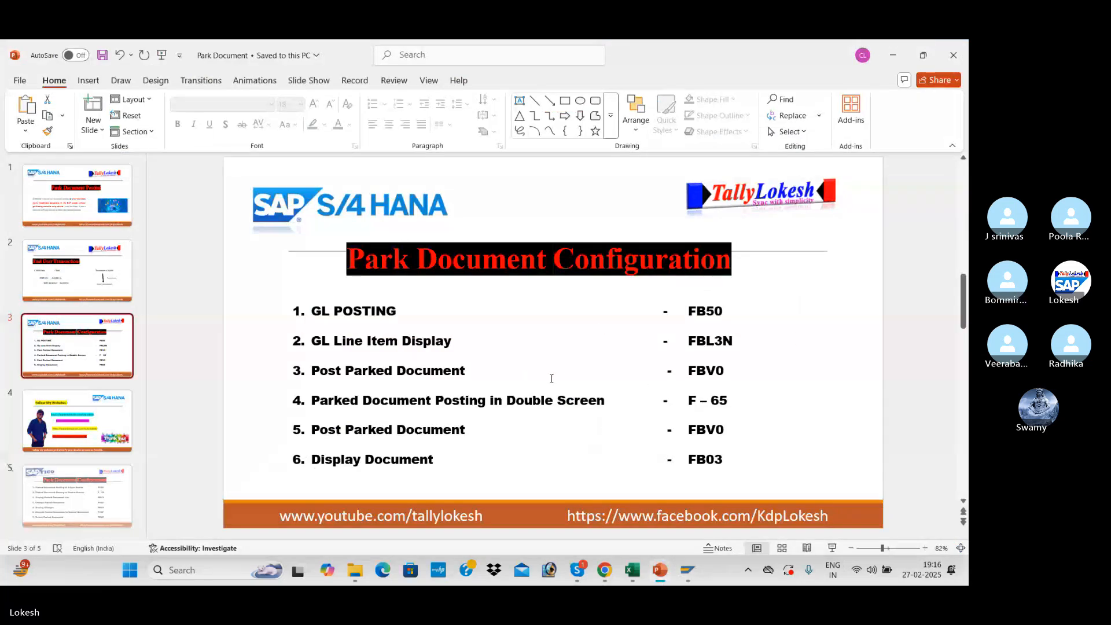
pyautogui.hotkey('alt', 'Tab')
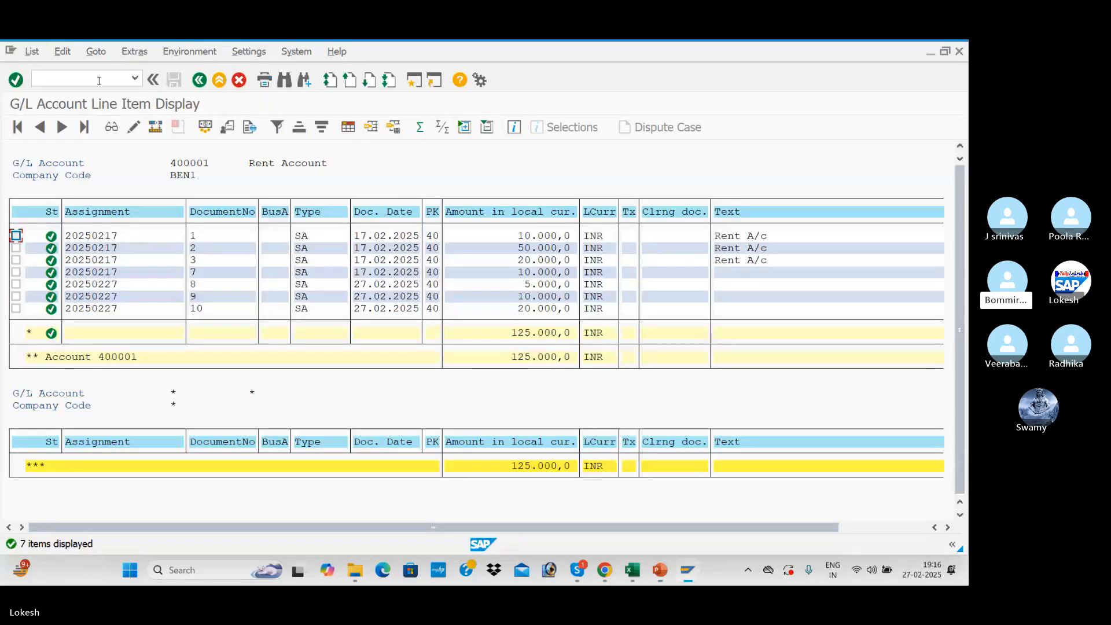
pyautogui.click(99, 76)
pyautogui.write('/N')
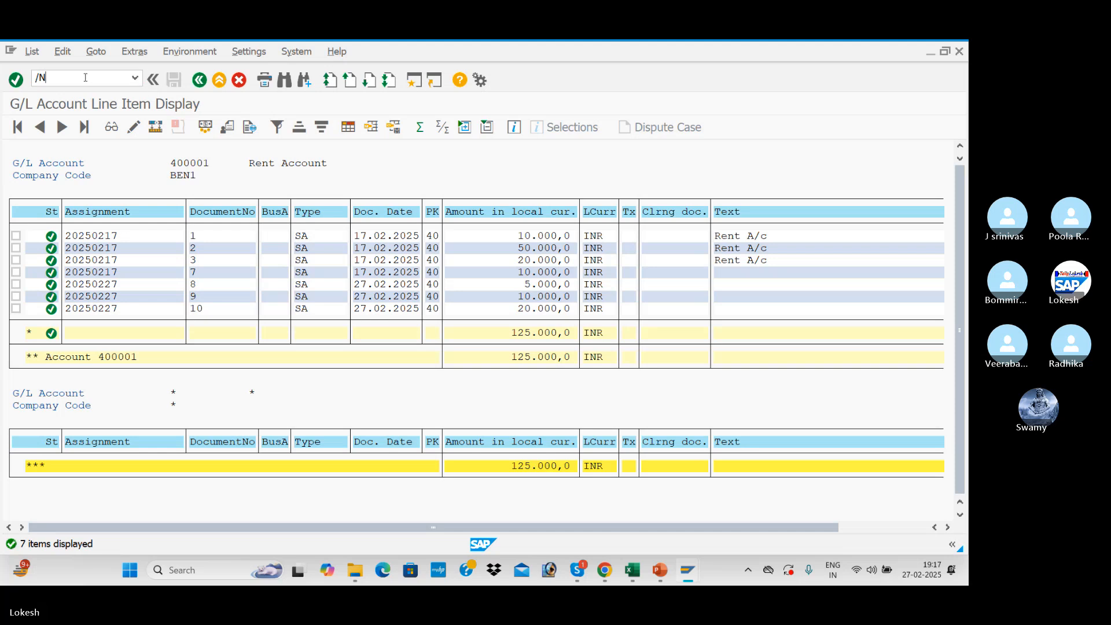
pyautogui.hotkey('alt', 'Tab')
pyautogui.hotkey('alt', 'Tab')
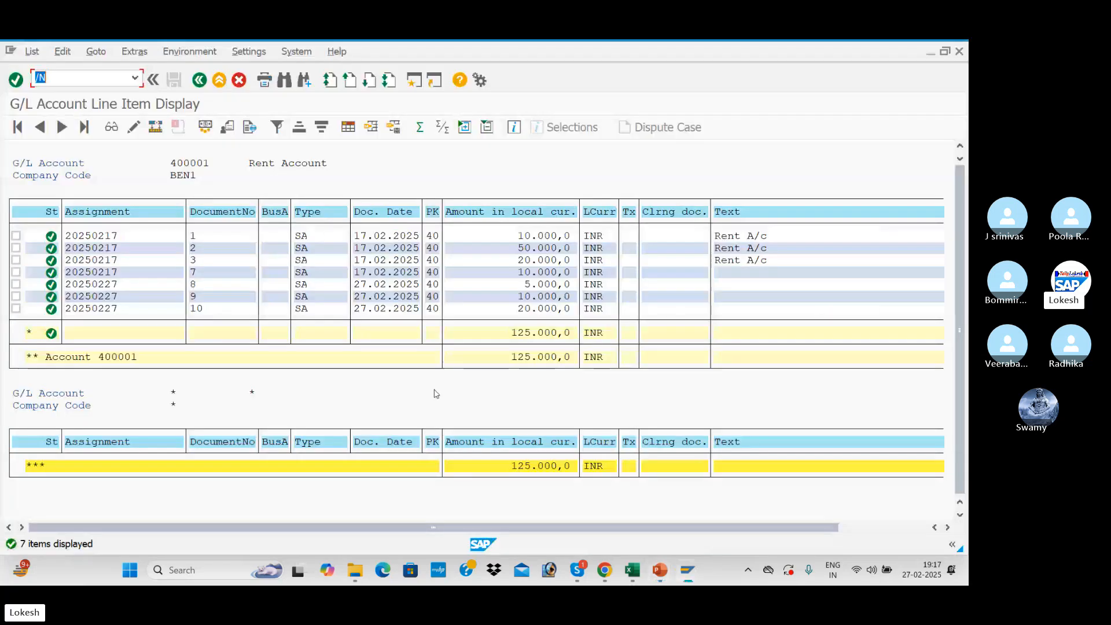
pyautogui.write('/NFB0')
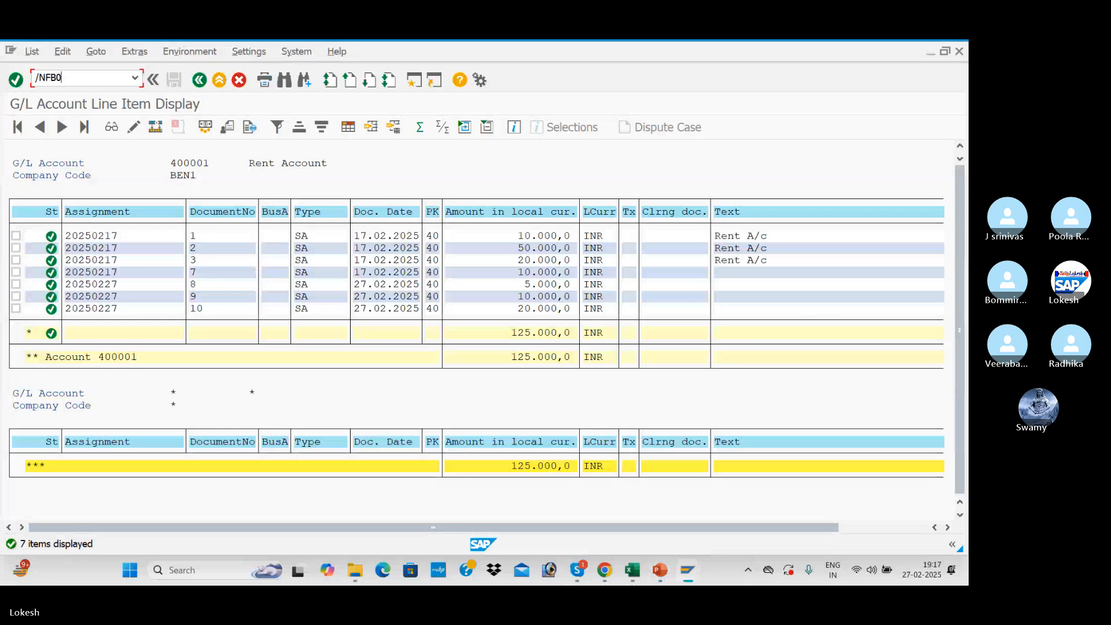
pyautogui.write('3')
pyautogui.press('Return')
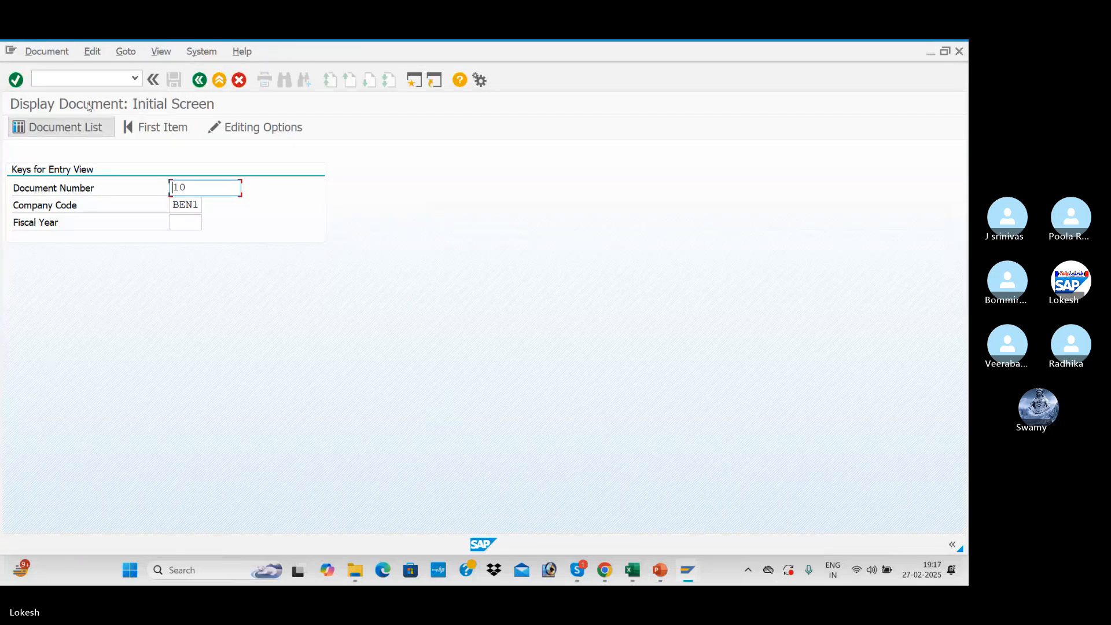
pyautogui.click(91, 123)
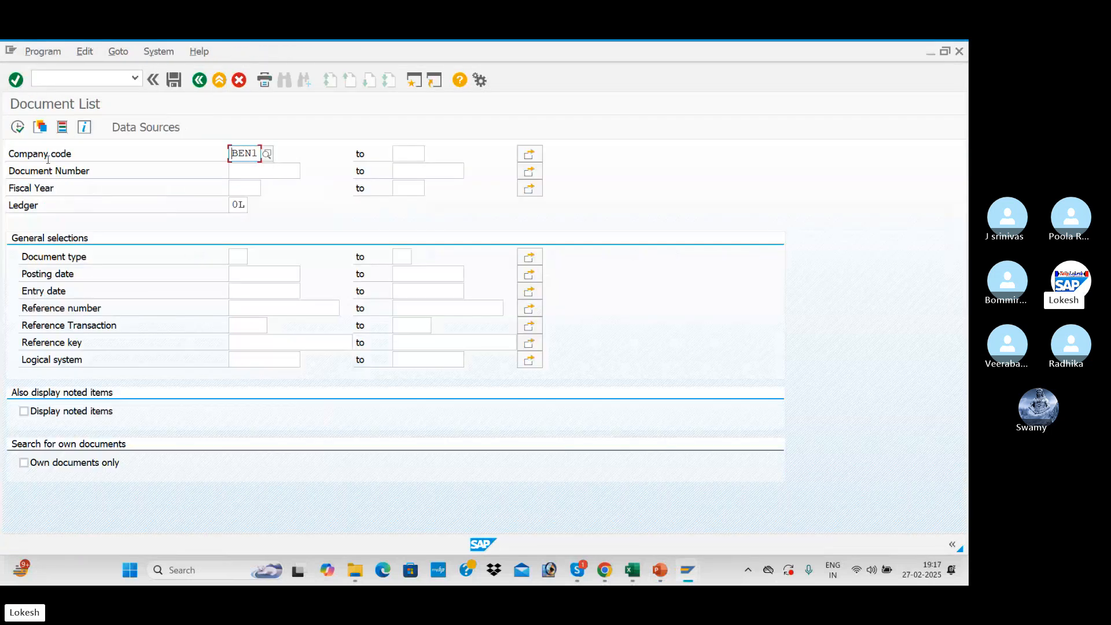
# Run the document list for company code BEN1 and display document 9 dated 27.02.2025 with its line items.
pyautogui.click(18, 128)
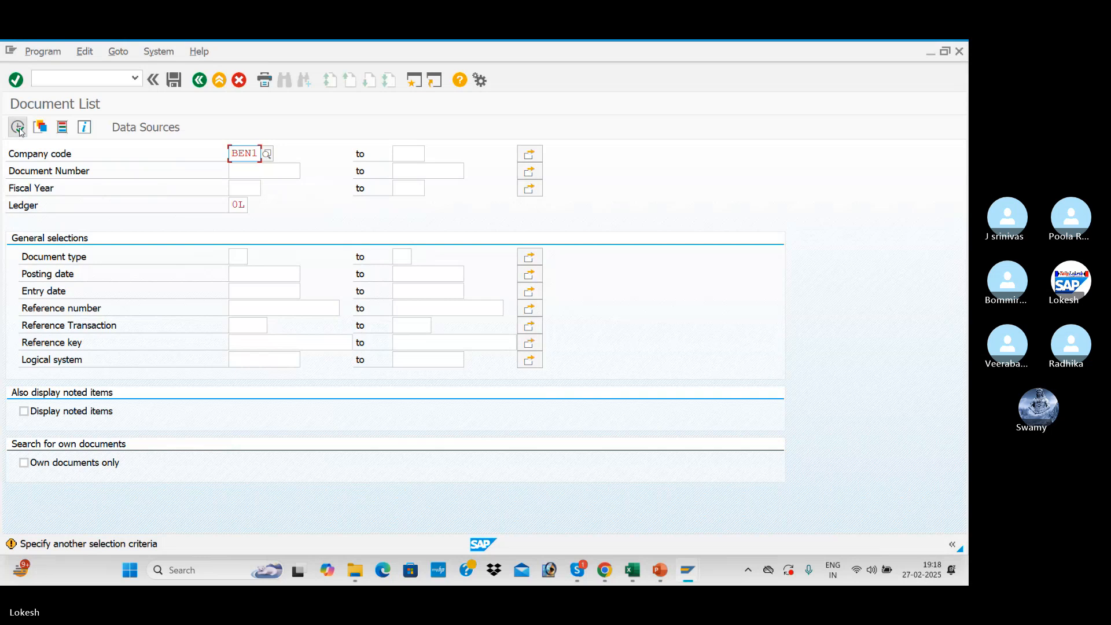
pyautogui.click(18, 128)
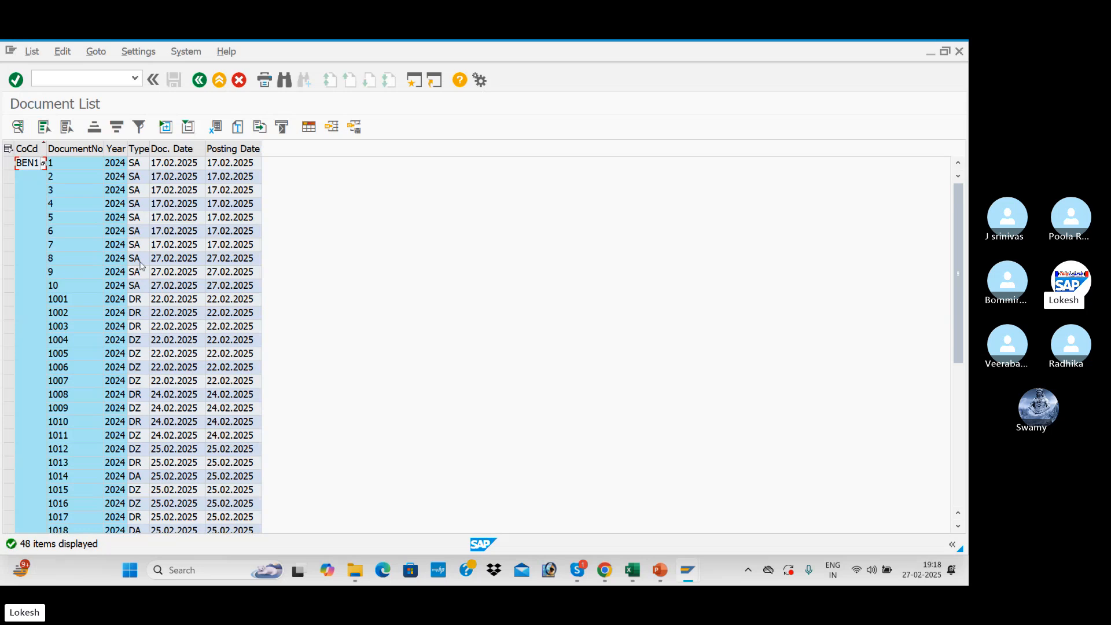
pyautogui.click(155, 272)
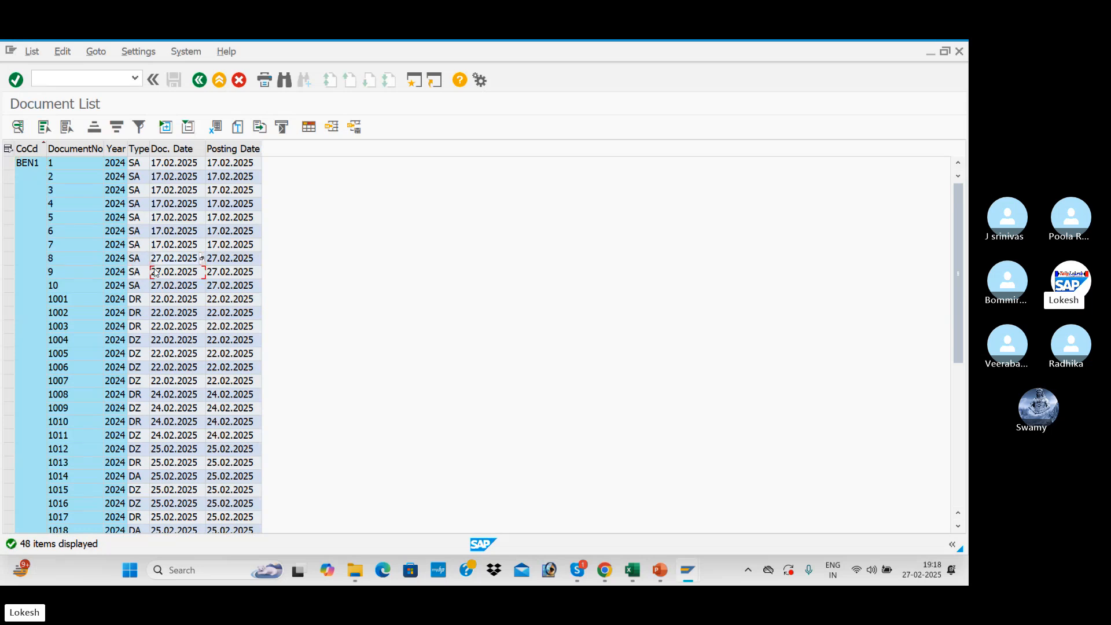
pyautogui.click(70, 262)
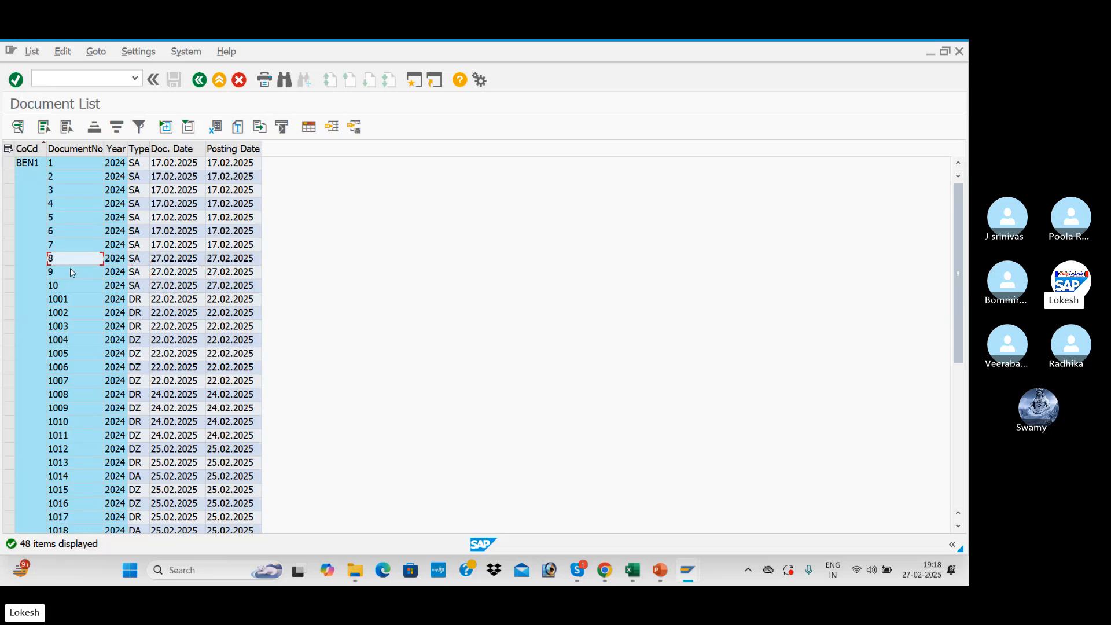
pyautogui.click(71, 272)
pyautogui.click(78, 284)
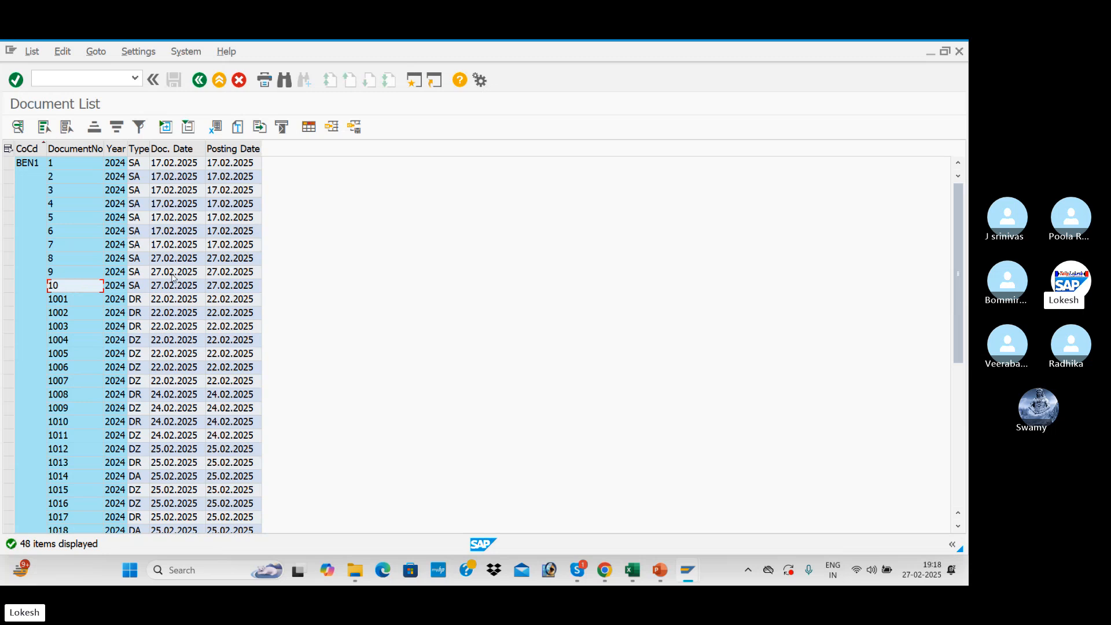
pyautogui.doubleClick(96, 272)
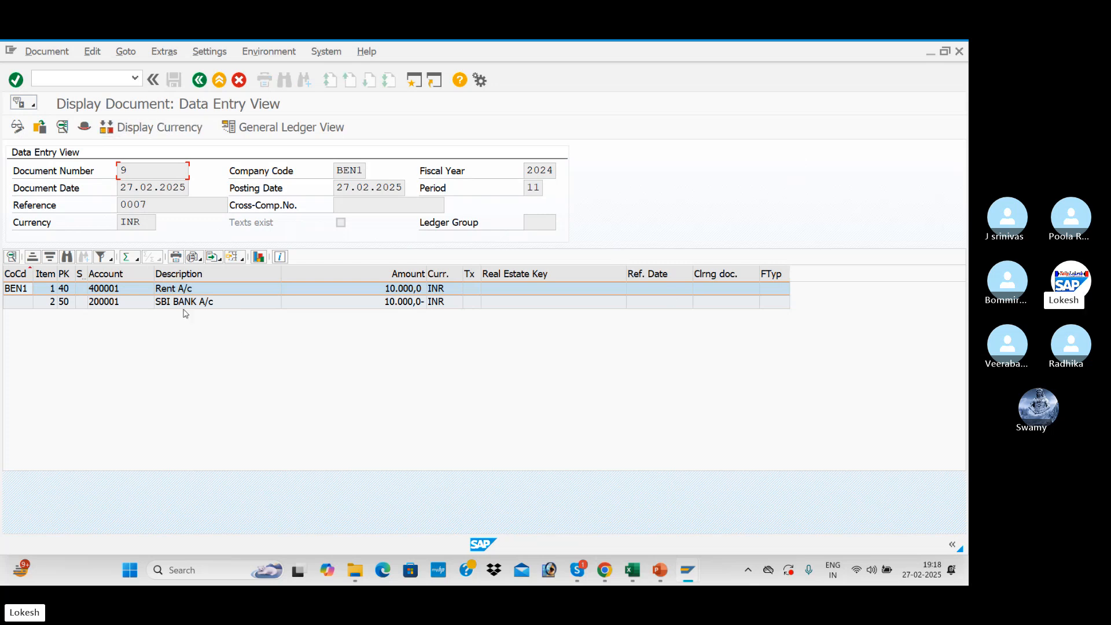
# Switch to the Park Document presentation in PowerPoint.
pyautogui.hotkey('alt', 'Tab')
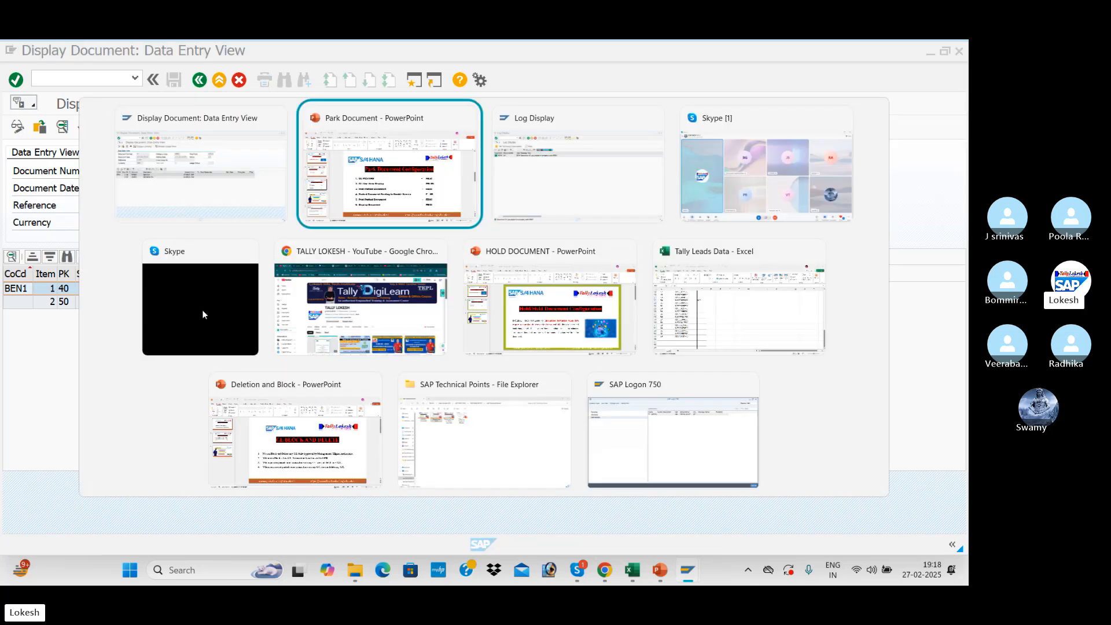